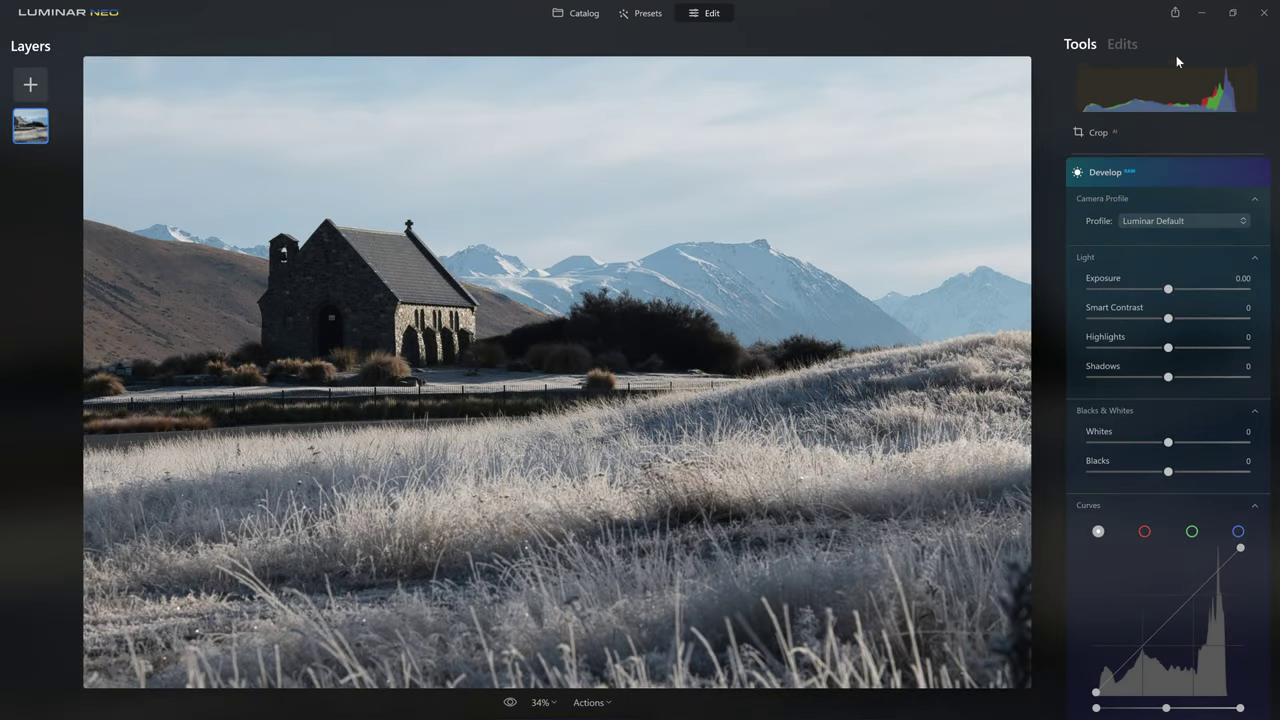
Step: Hide the histogram from the photo's options menu, then show it again
mouse_move(1182, 92)
right_click(791, 269)
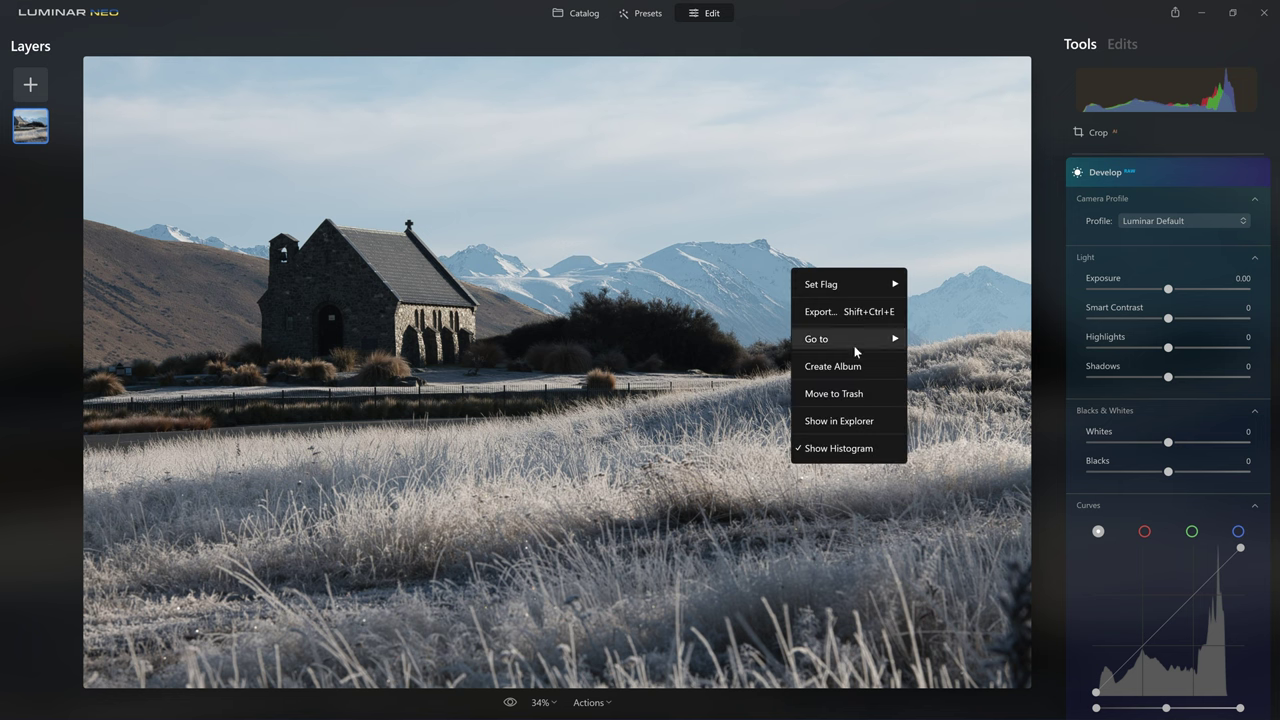
click(818, 450)
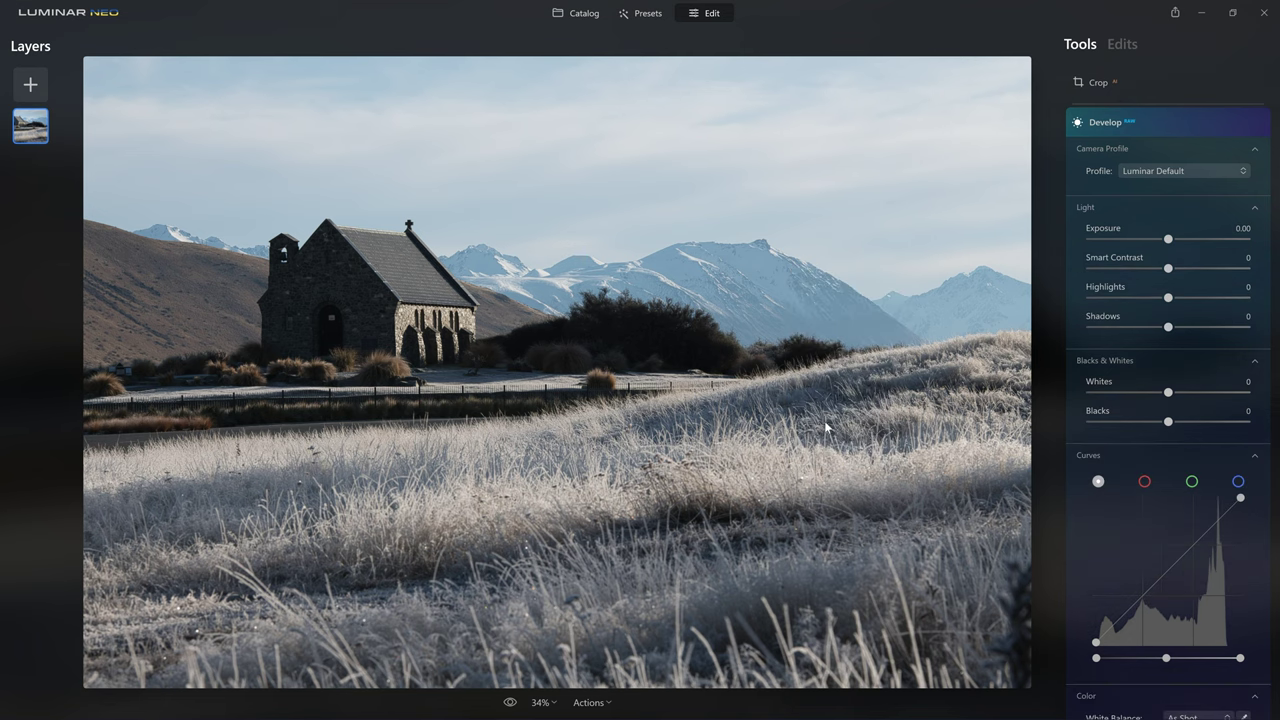
right_click(826, 428)
click(858, 606)
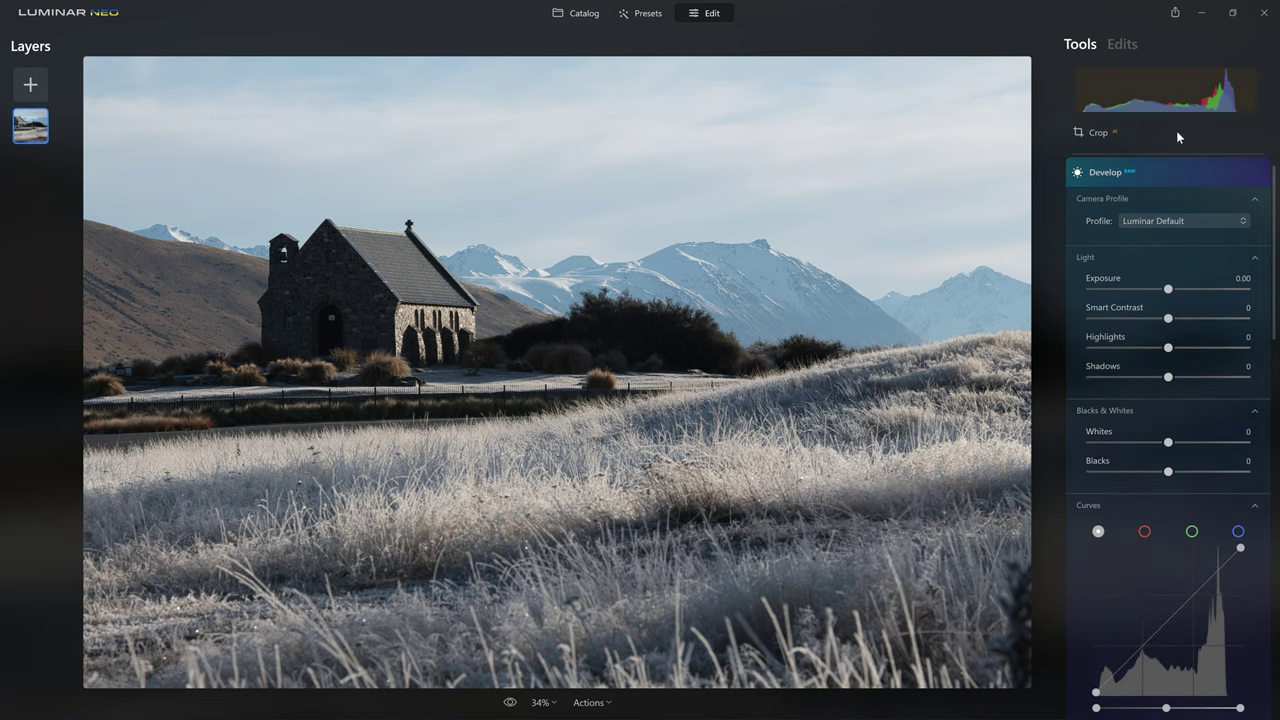
Step: Cycle the histogram through the red, green, blue and luminance channels, then back to combined colour
click(1172, 93)
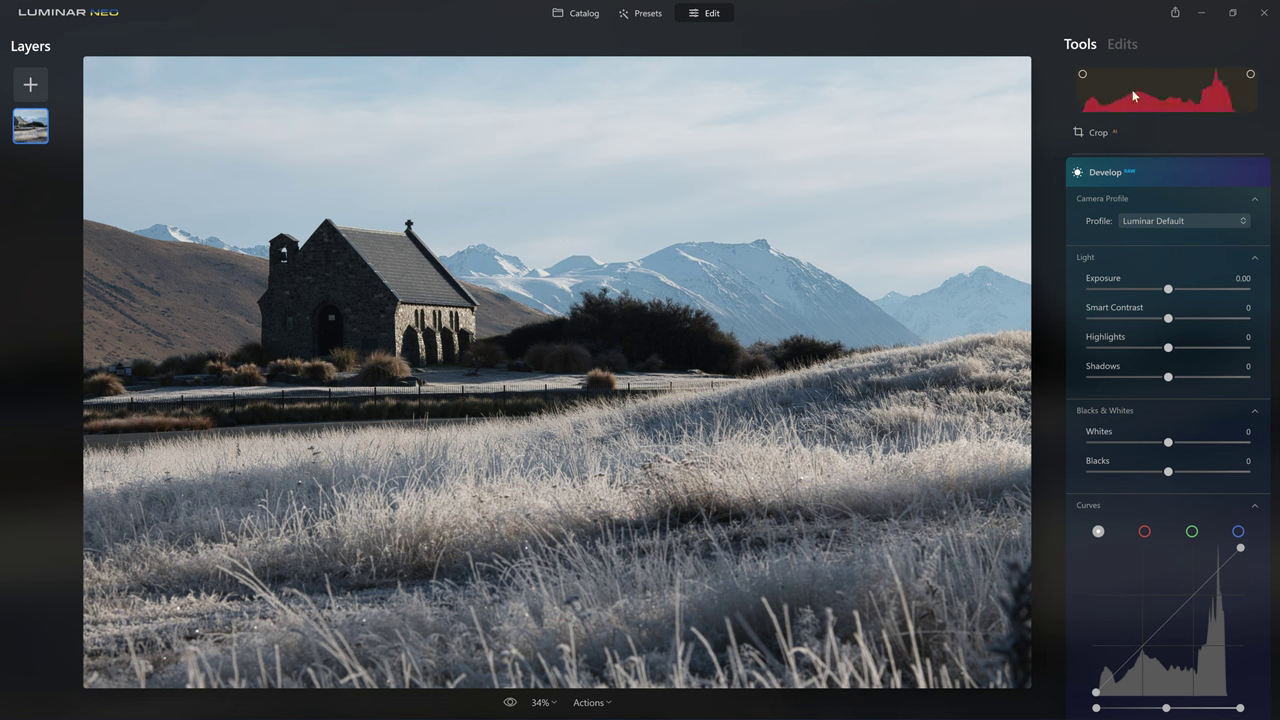
click(1168, 94)
click(1168, 94)
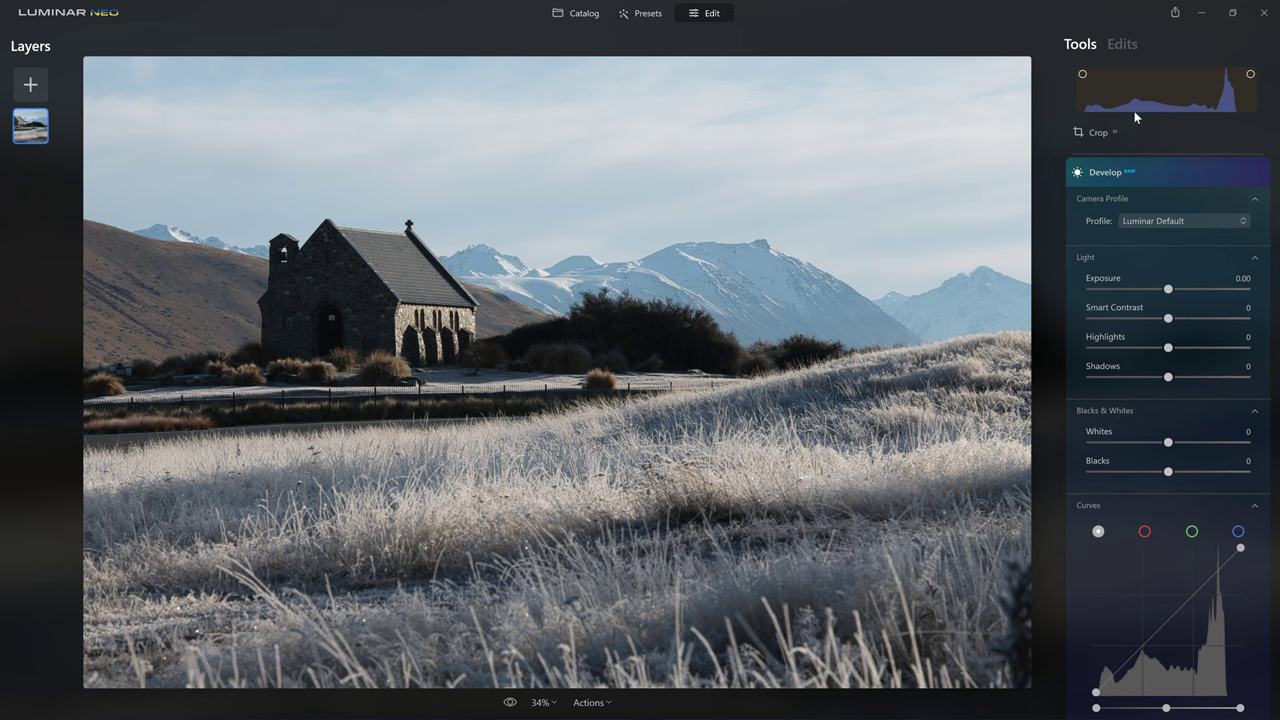
click(1156, 92)
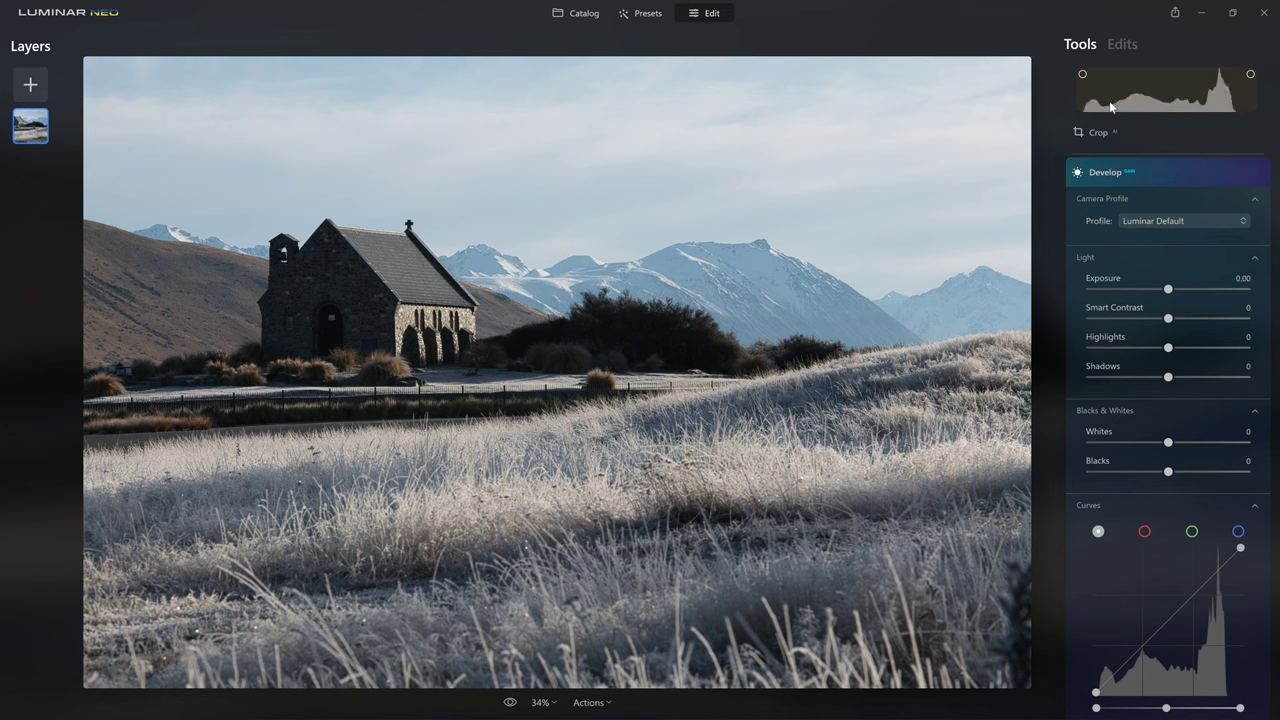
click(1174, 84)
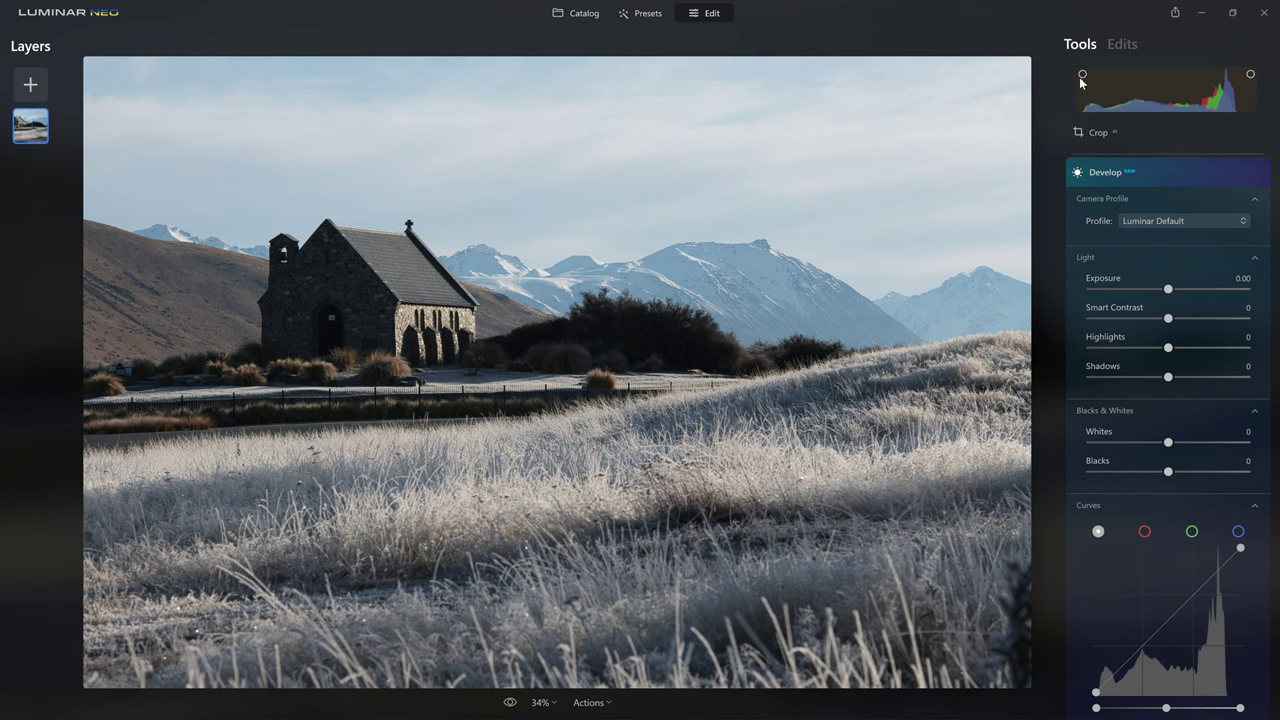
Step: Apply the Nikon D850 Camera Flat profile and brighten Exposure to 0.38
click(1163, 220)
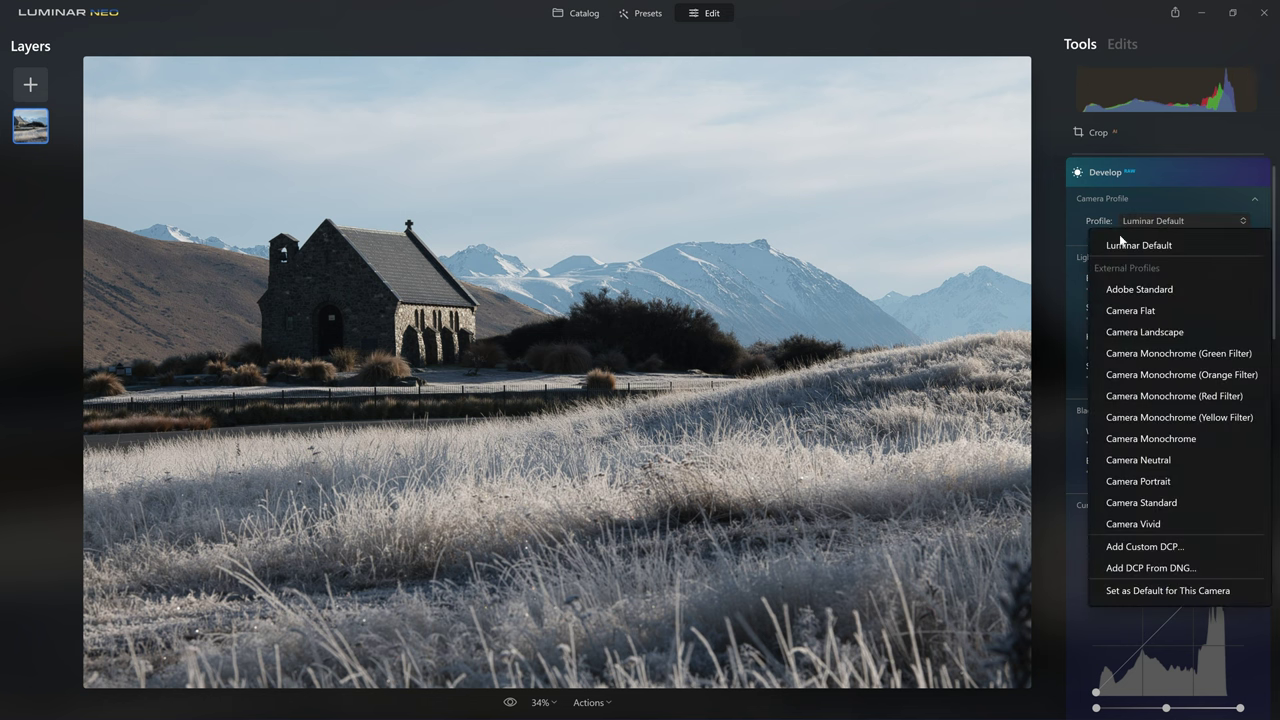
click(1149, 311)
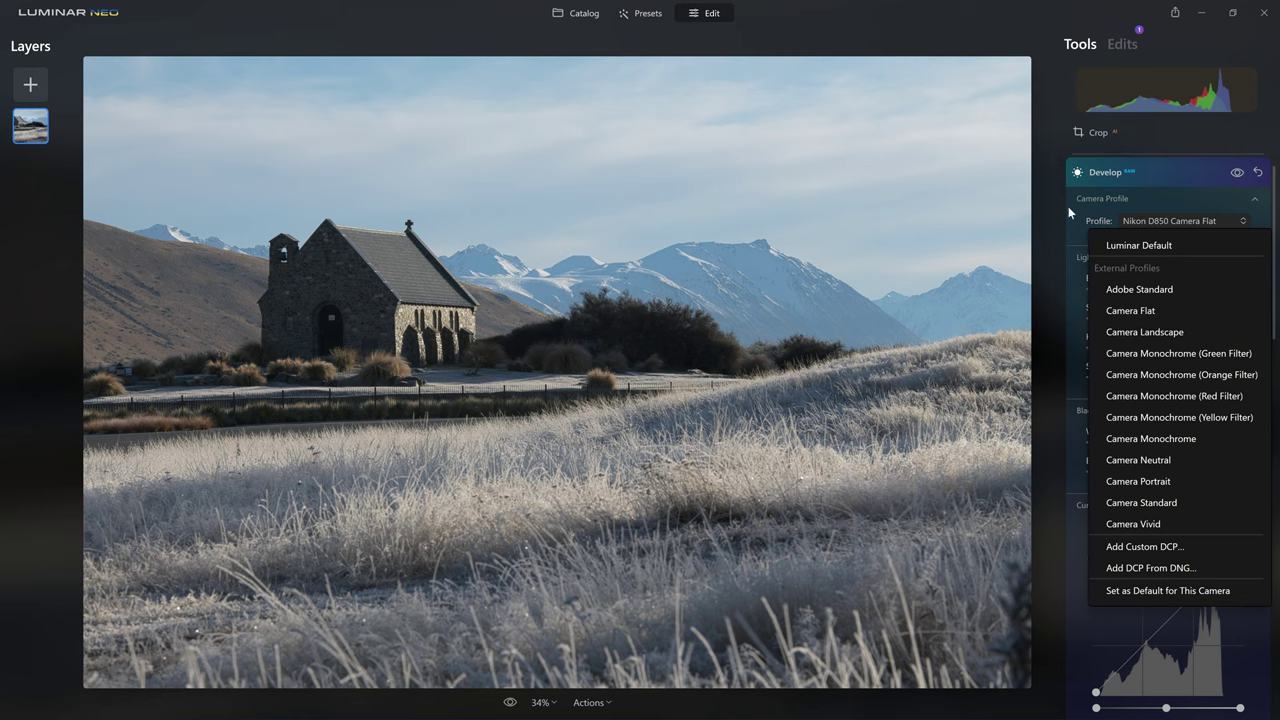
click(1196, 197)
drag(1170, 295, 1195, 330)
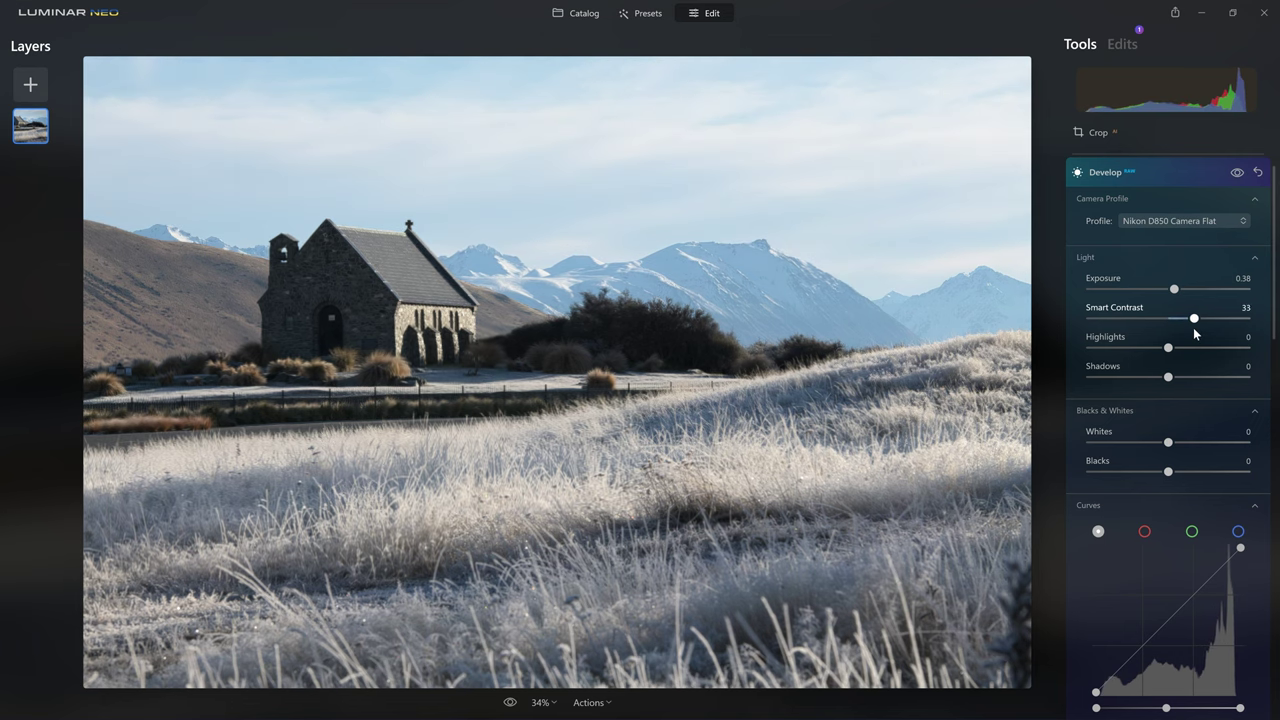
Step: Reset Smart Contrast and set it to 30, with Highlights -68, Shadows 21 and Whites 100
double_click(1172, 320)
mouse_move(1171, 319)
mouse_down()
mouse_move(1235, 328)
mouse_move(1193, 327)
mouse_up()
drag(1168, 348, 1187, 381)
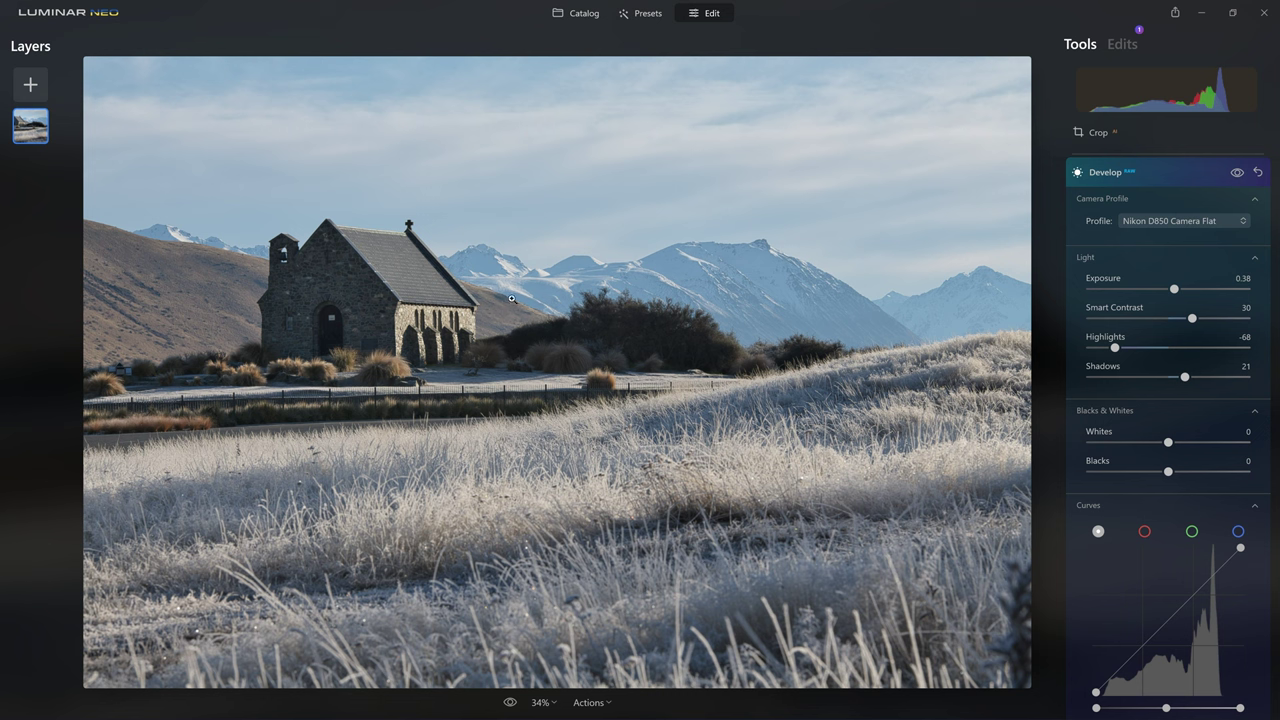
click(1146, 102)
click(1146, 102)
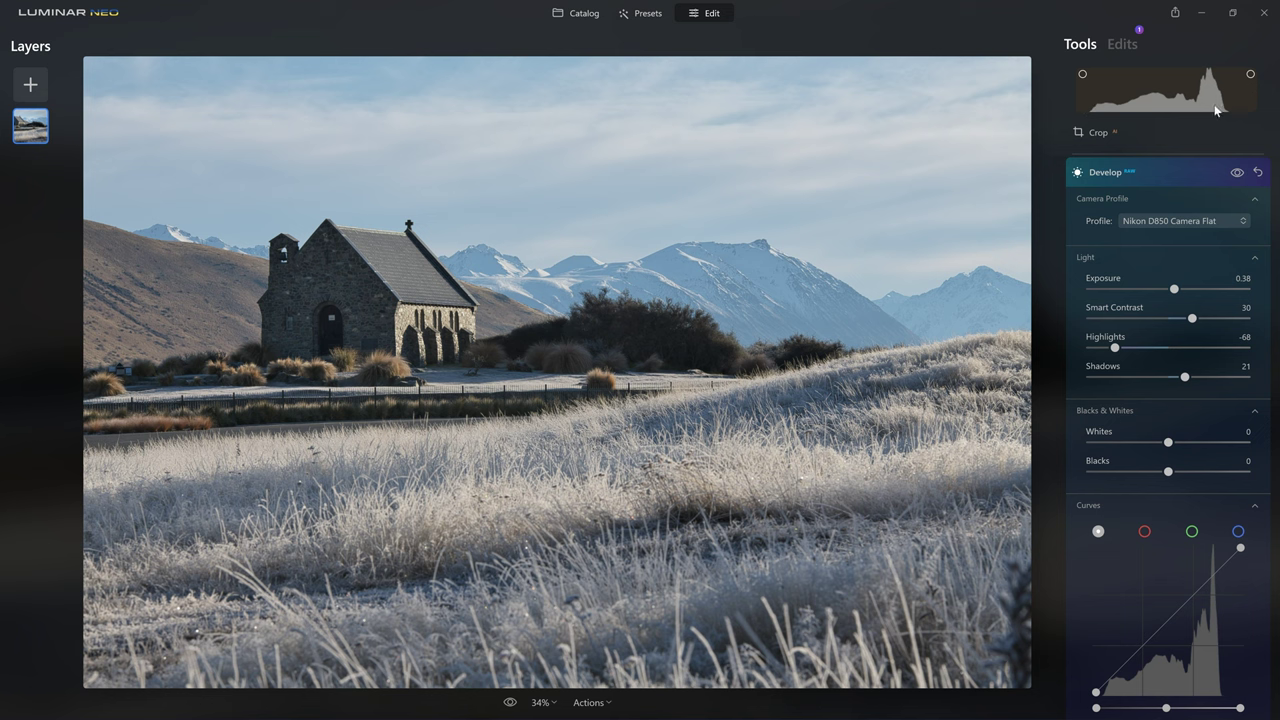
drag(1168, 442, 1260, 466)
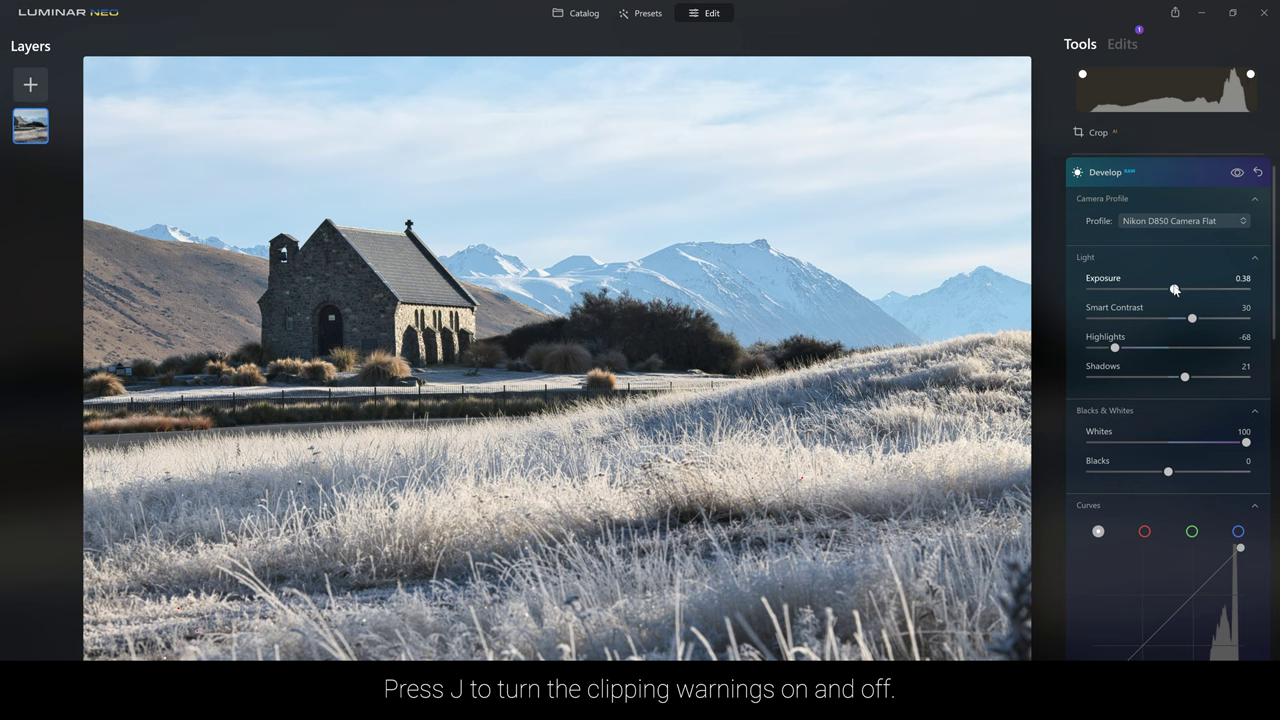
Step: Settle Exposure at 0.81, Whites at 18 and Blacks at -11 to remove clipping
drag(1177, 290, 1203, 305)
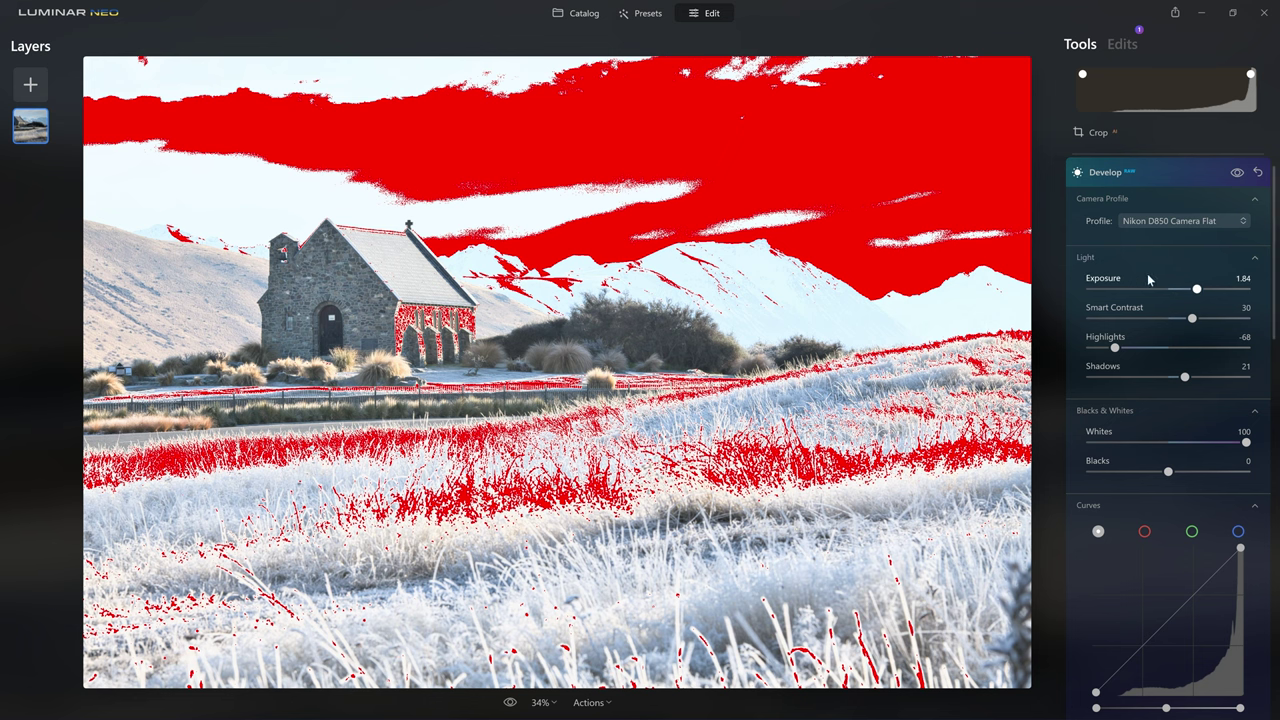
drag(1198, 290, 1180, 290)
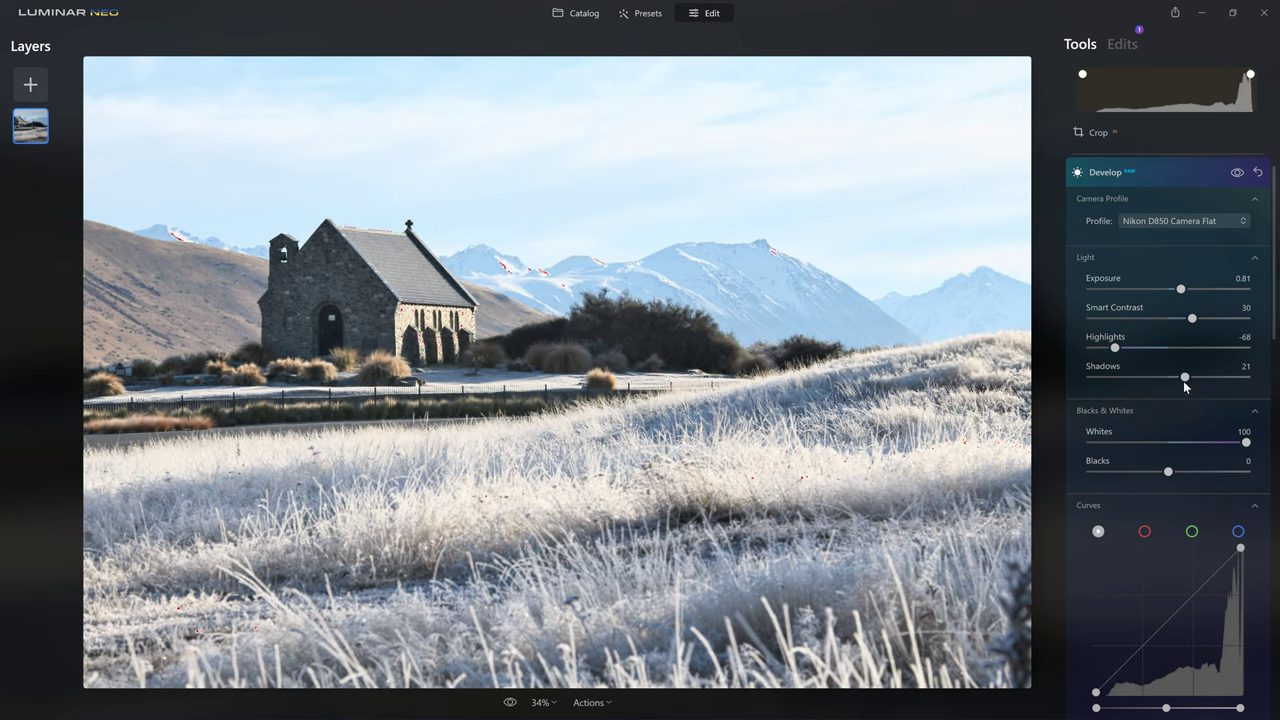
drag(1168, 471, 632, 326)
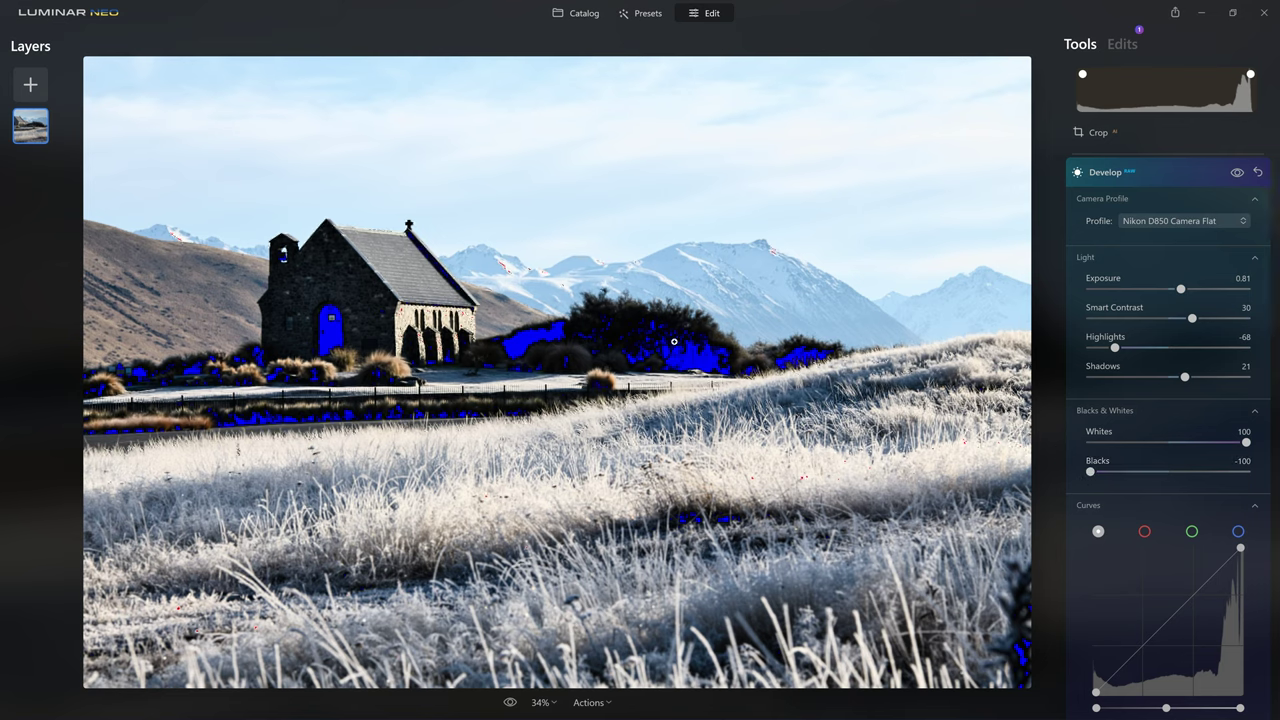
drag(1092, 474, 1111, 472)
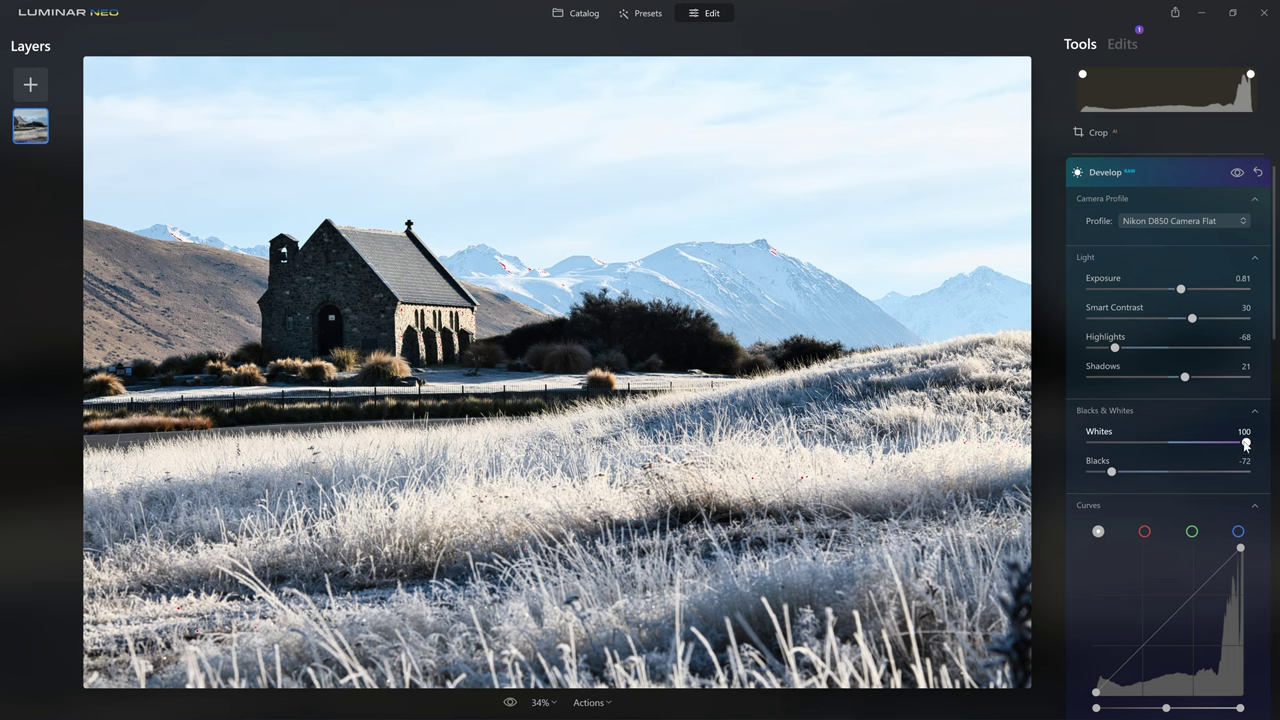
drag(1245, 446, 1182, 442)
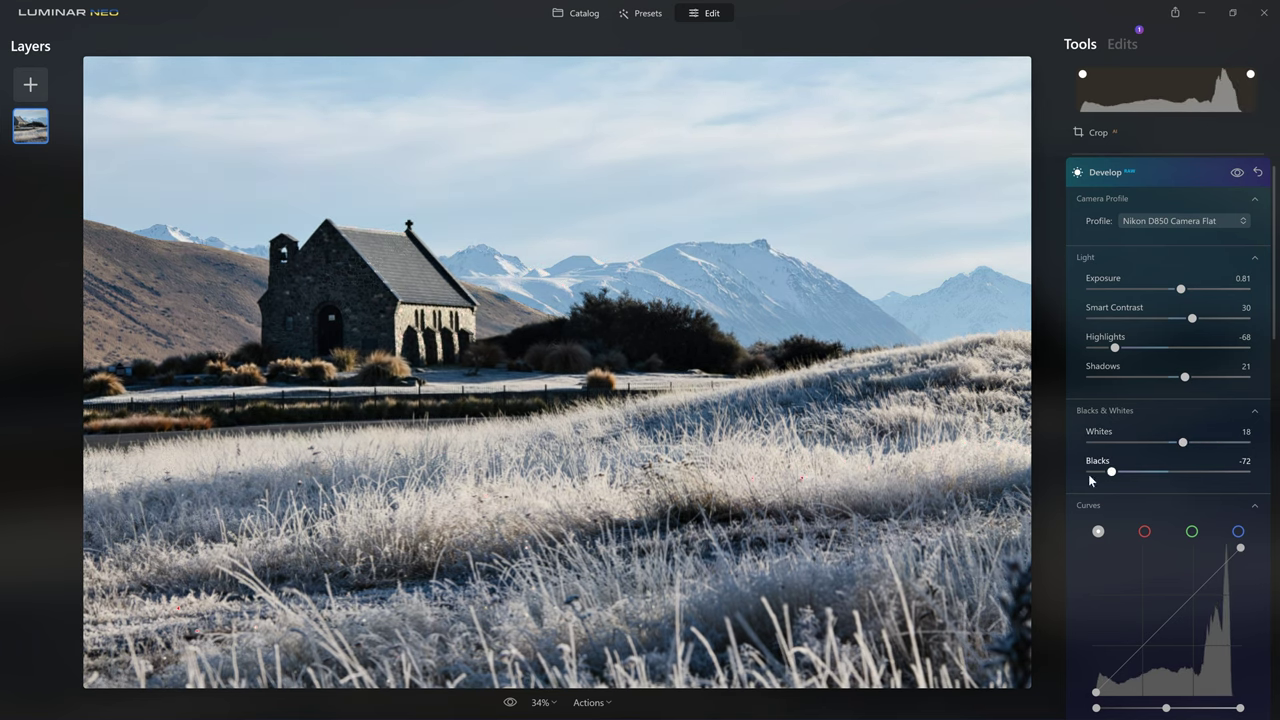
drag(1111, 472, 1158, 472)
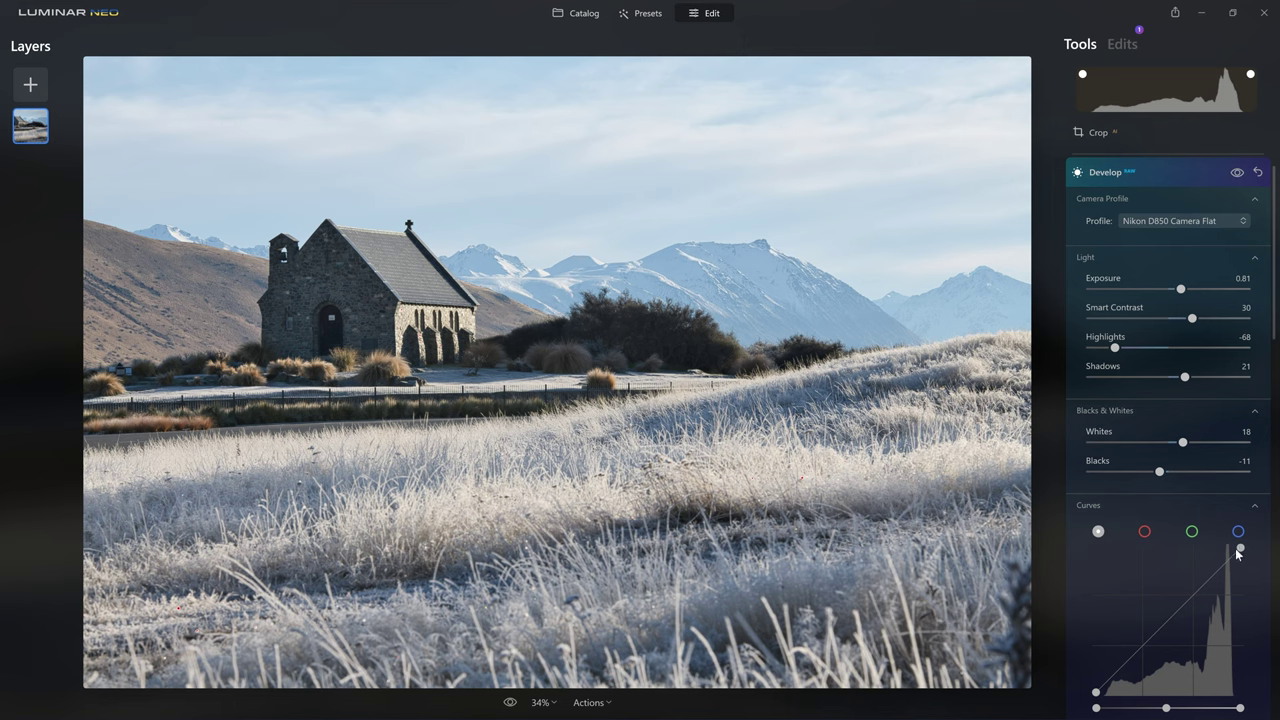
Step: Nudge the Curves white point and black point slightly to refine the tones
drag(1240, 549, 1238, 547)
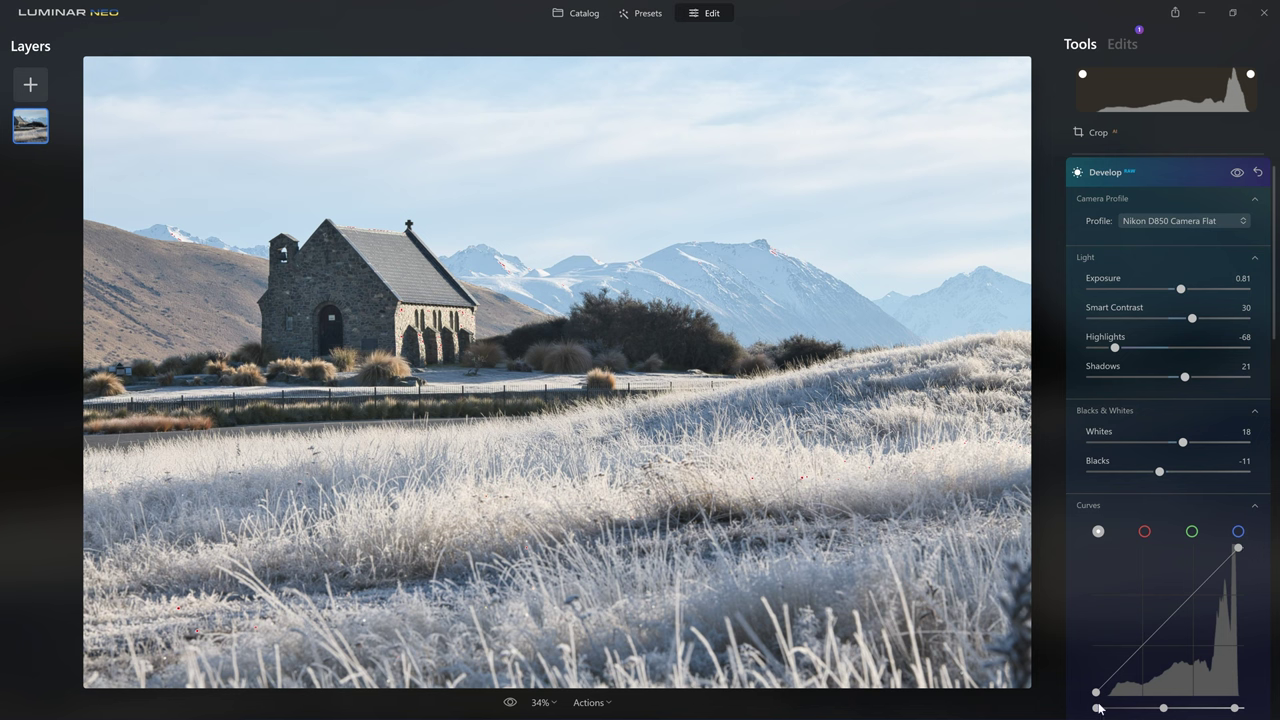
drag(1098, 708, 1105, 708)
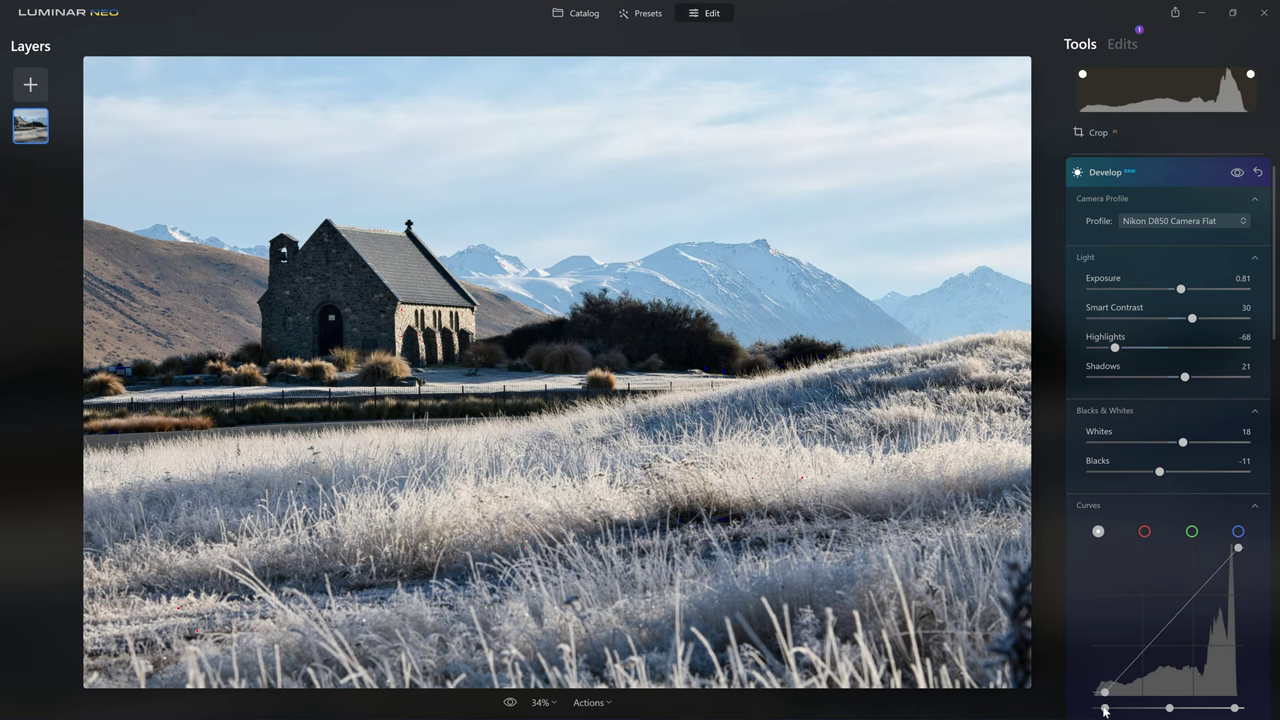
drag(1105, 708, 1104, 708)
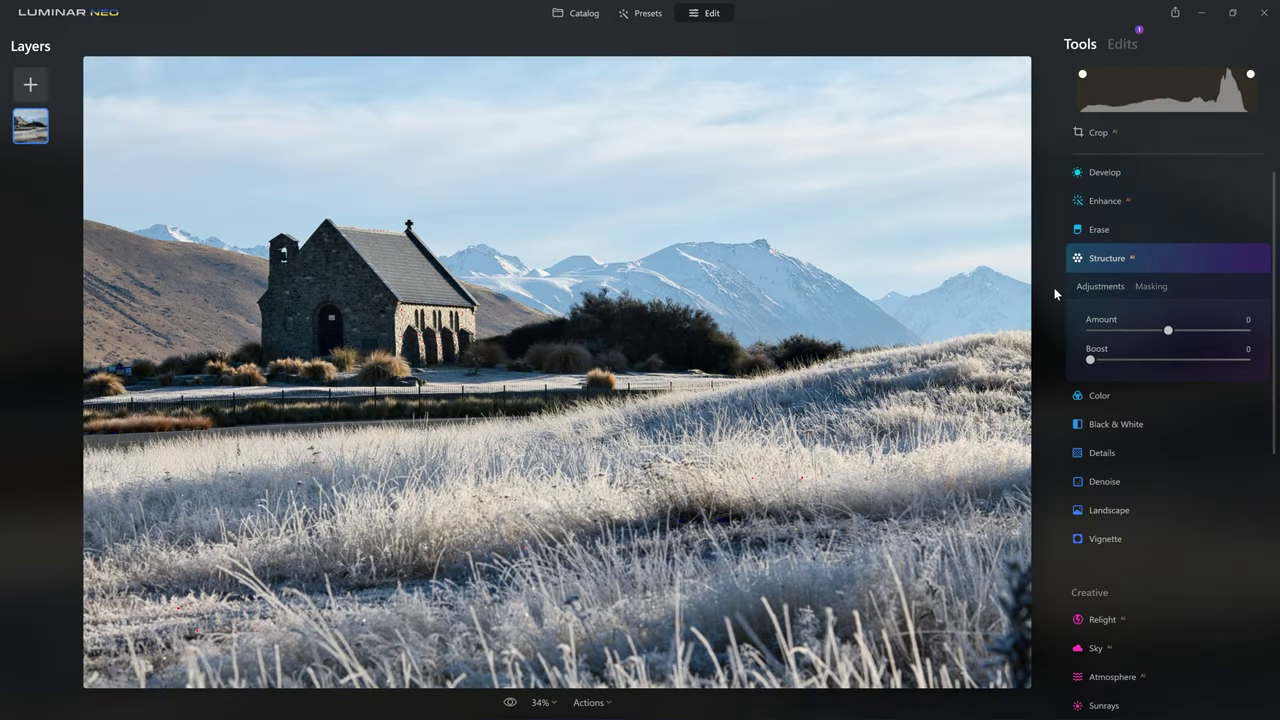
Step: Add a Linear Gradient mask to Structure, drawn over the foreground grass
click(1165, 288)
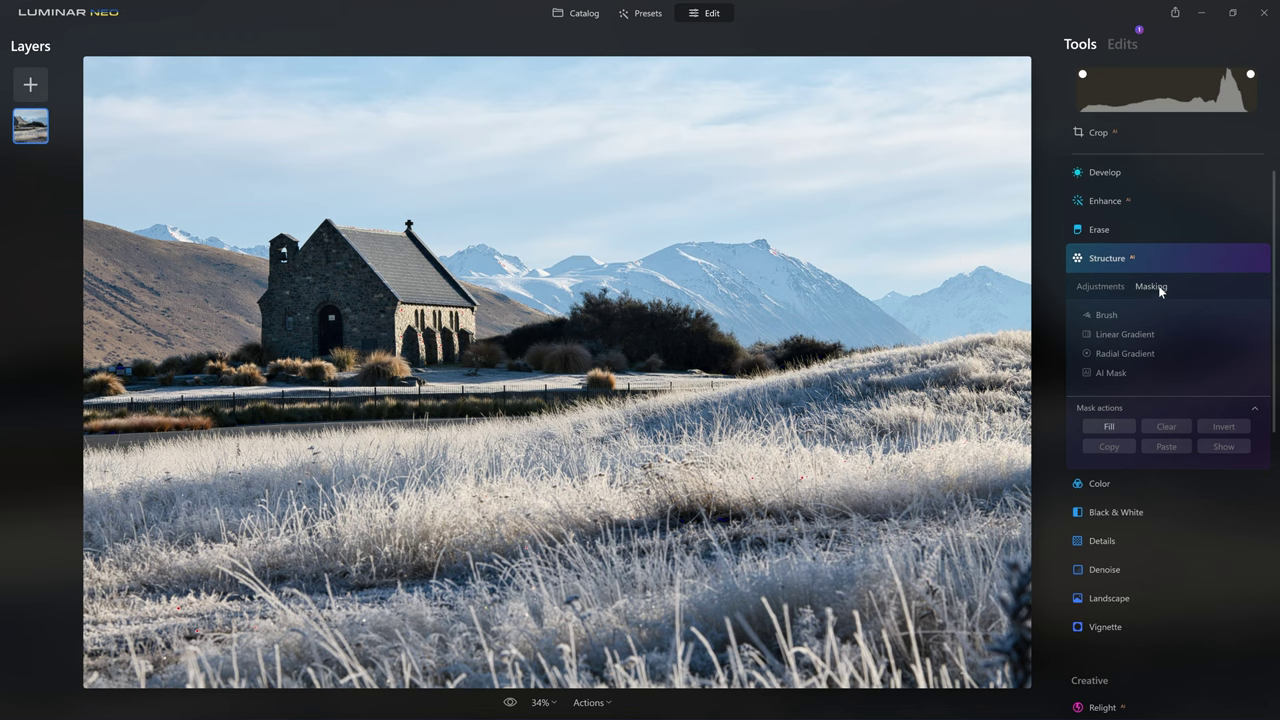
click(1137, 332)
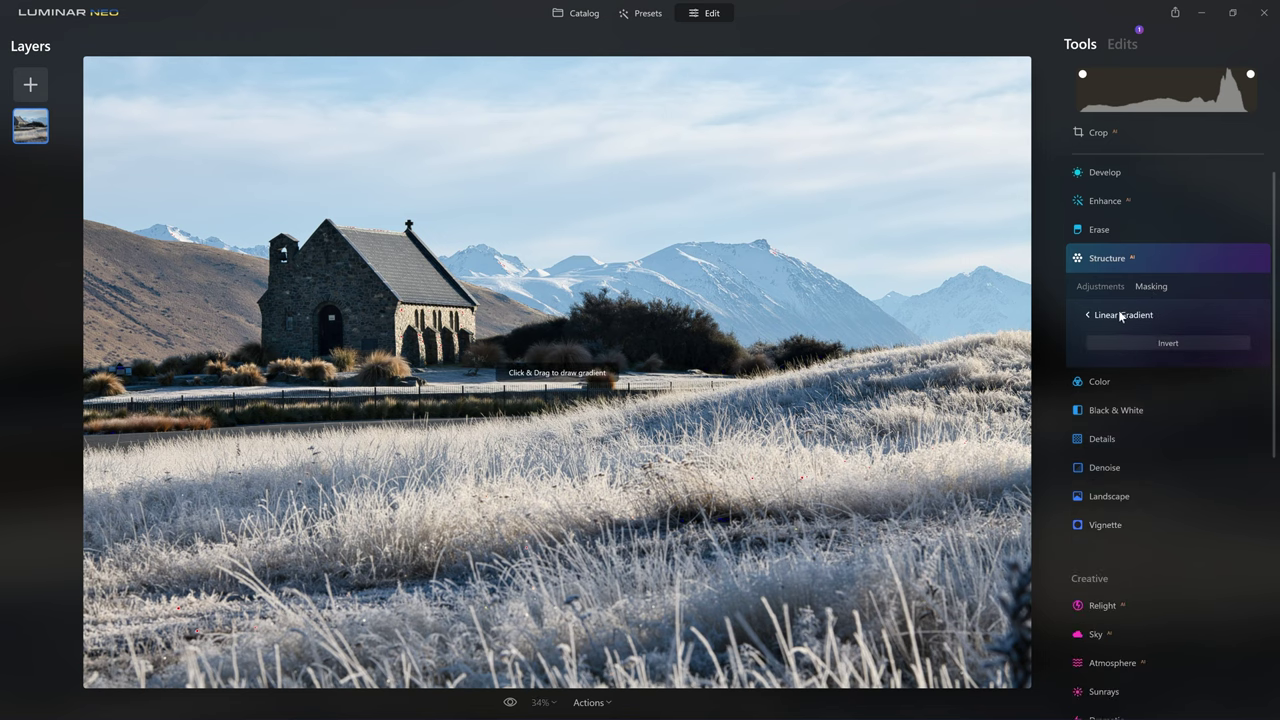
drag(664, 583, 658, 366)
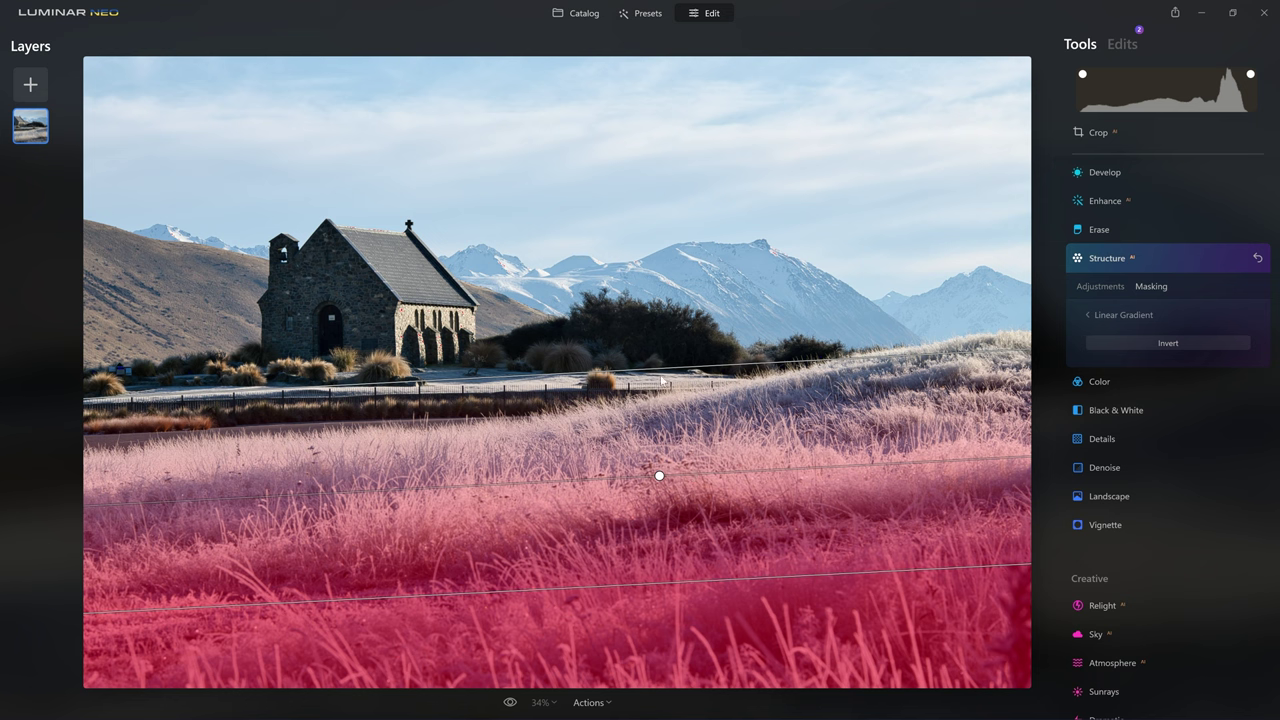
drag(661, 367, 644, 286)
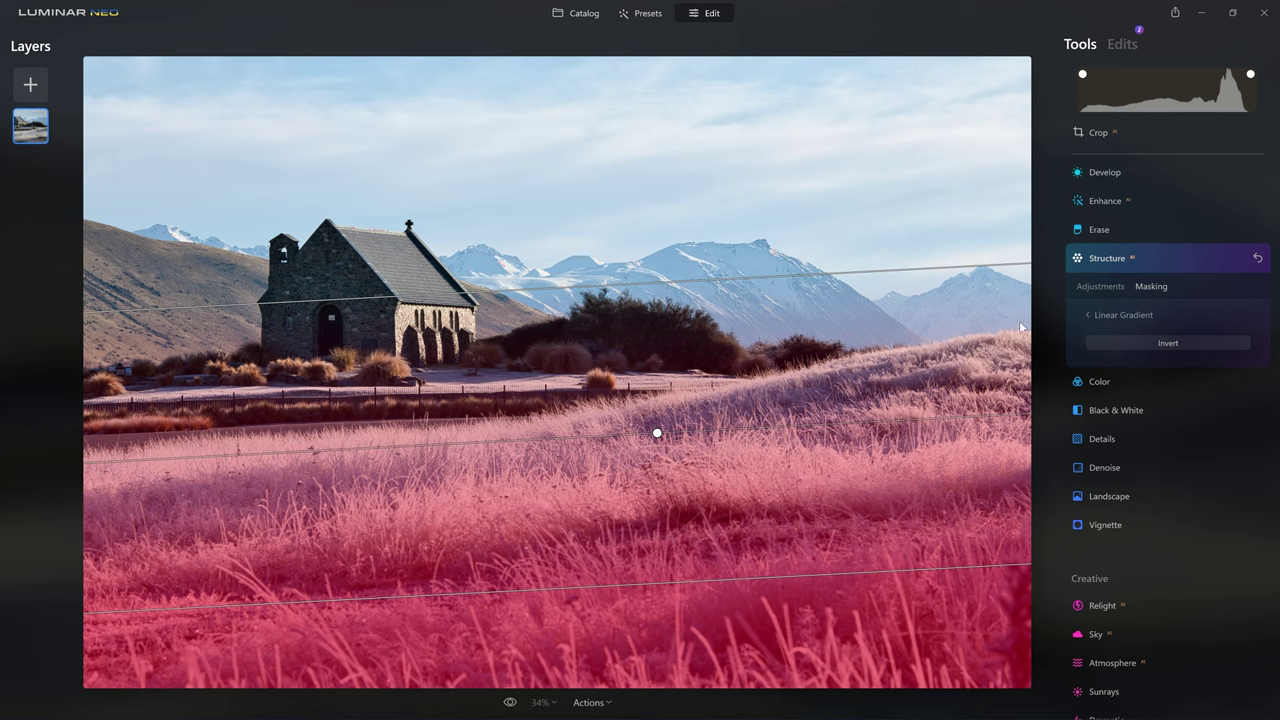
Step: Lower the gradient's top edge onto the grass and tilt it to follow the sloping field
drag(687, 283, 647, 528)
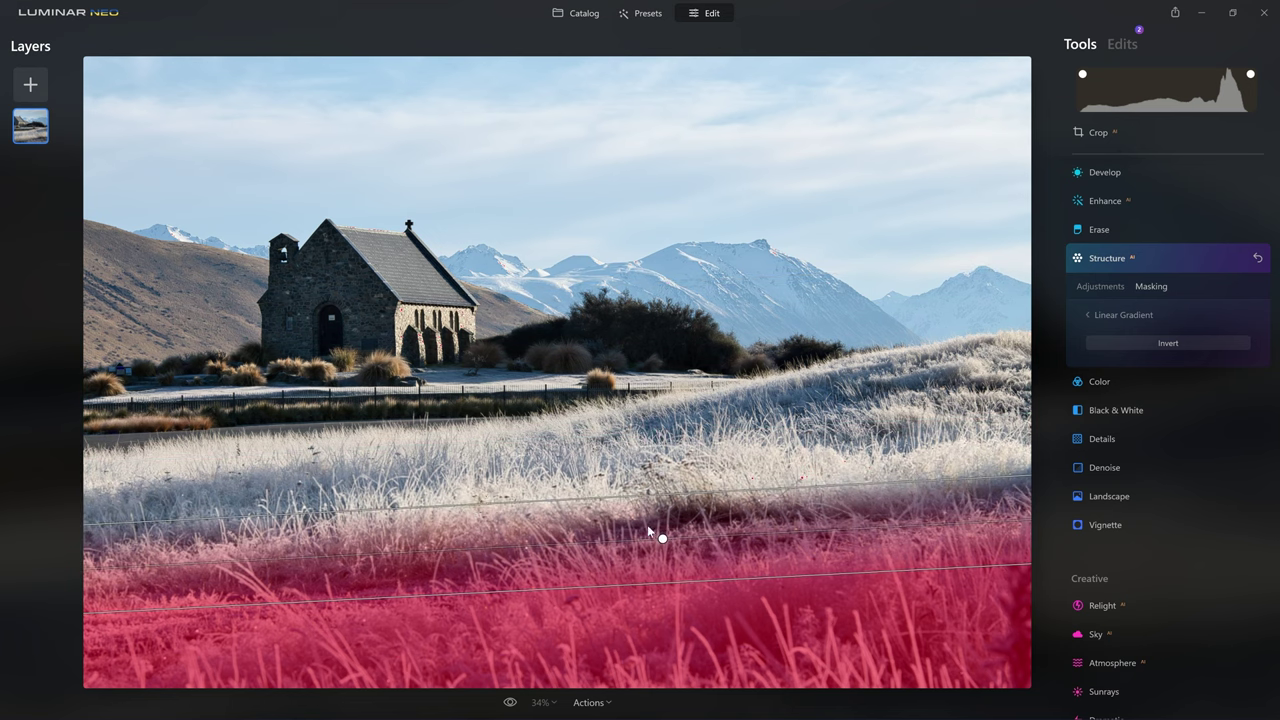
drag(662, 539, 659, 523)
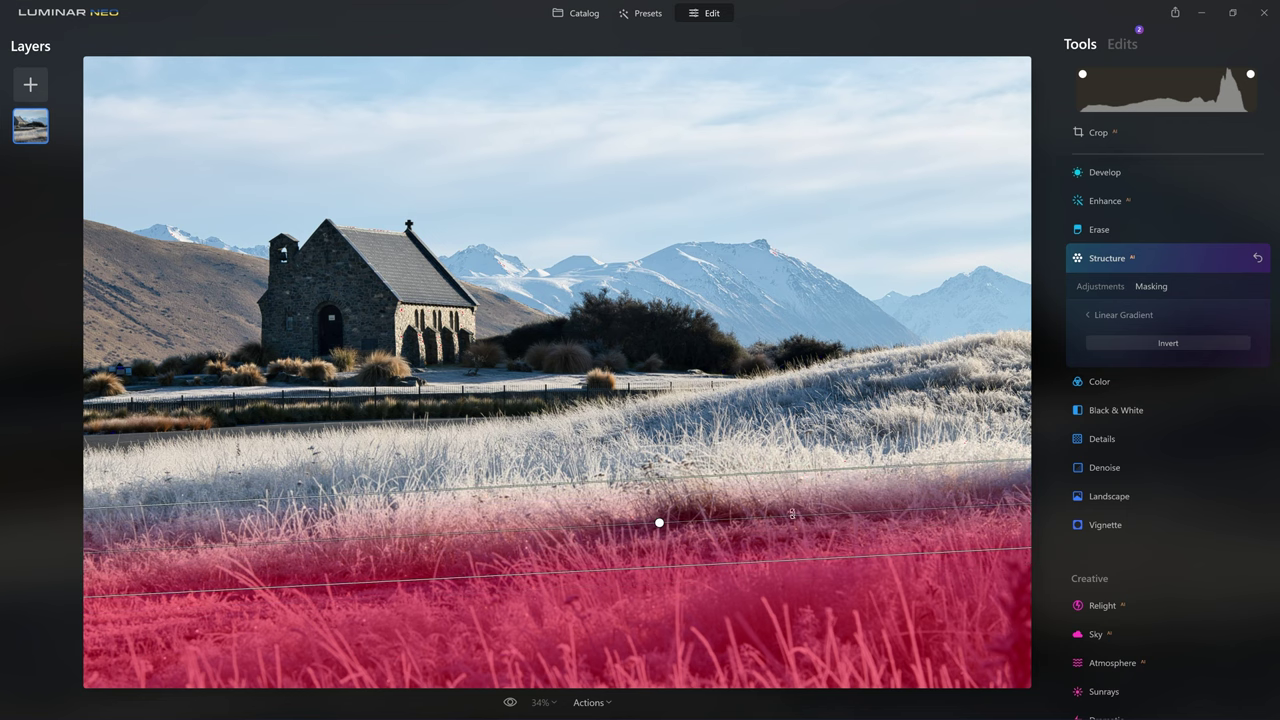
drag(801, 508, 818, 500)
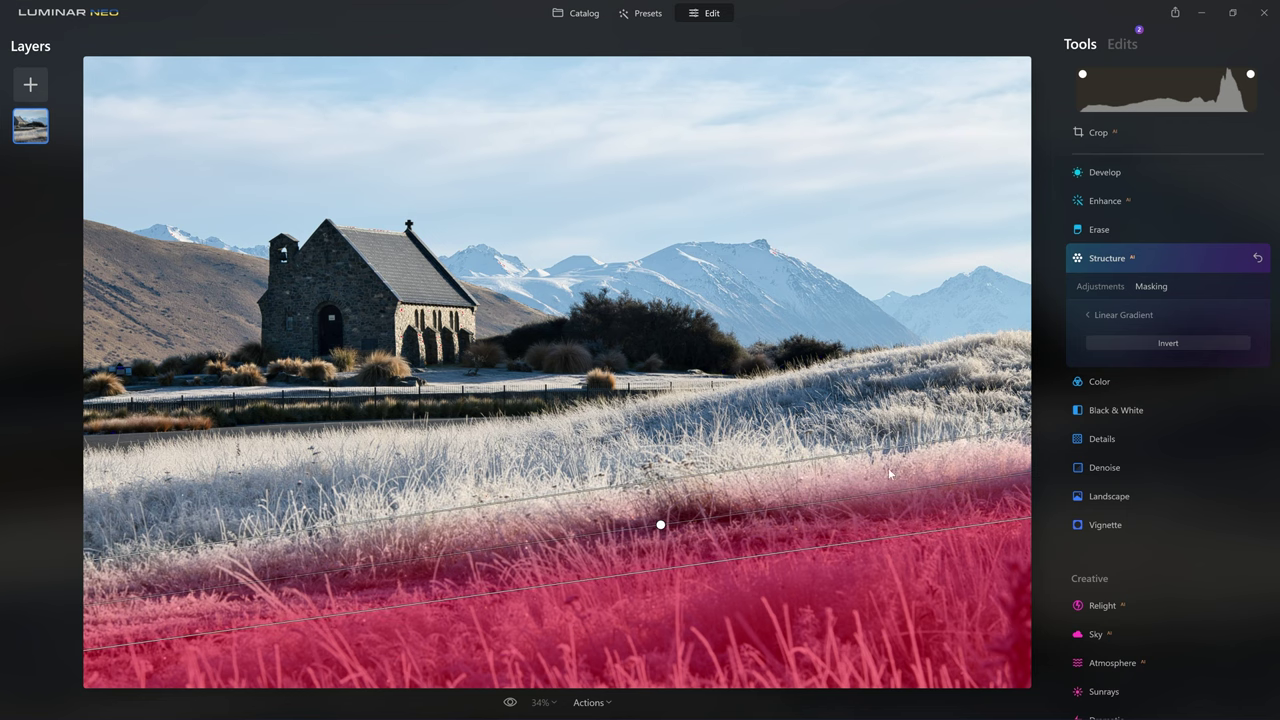
click(1099, 287)
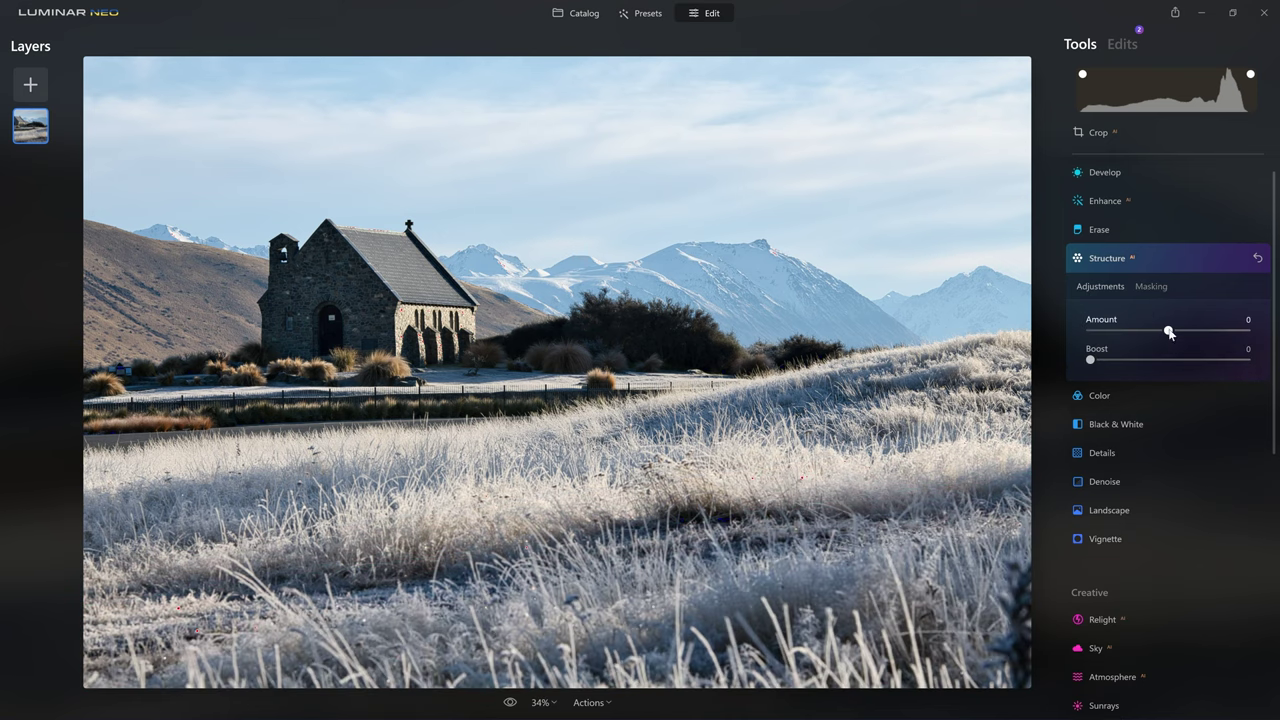
Step: Set Structure Amount to -100 and Boost to 20, comparing with the effect toggled off
drag(1165, 330, 1266, 341)
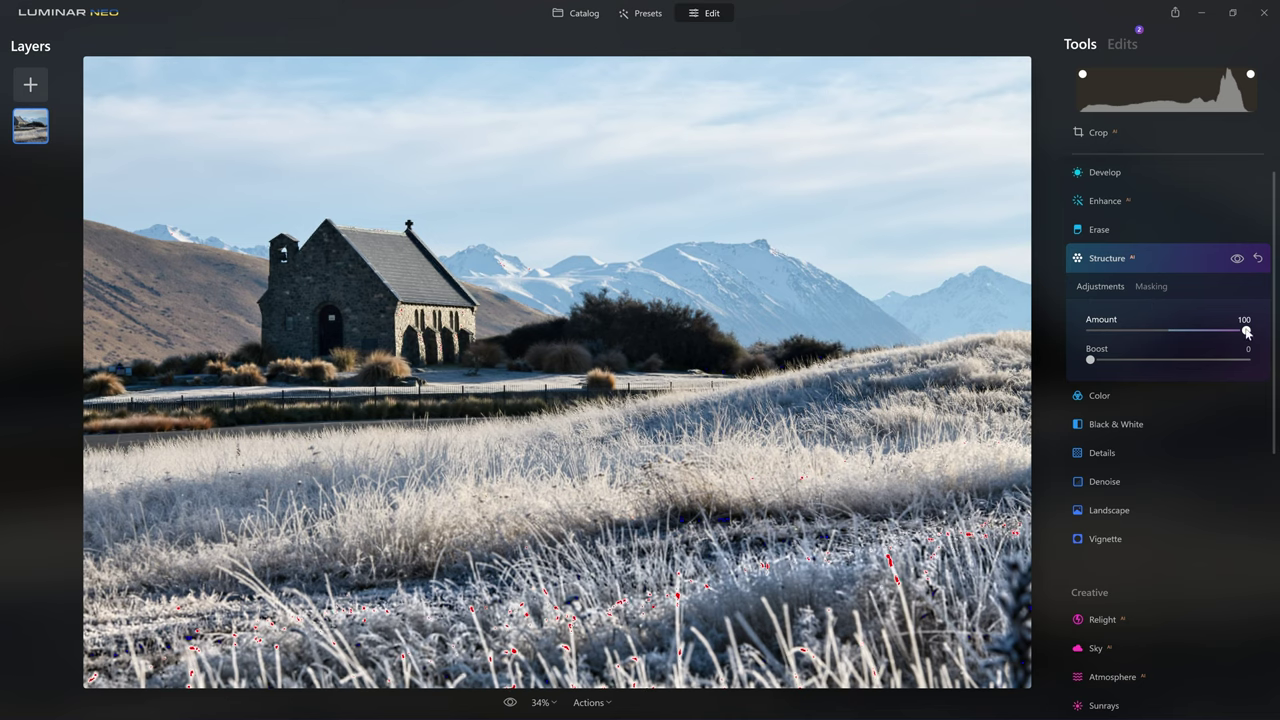
drag(1247, 333, 1177, 338)
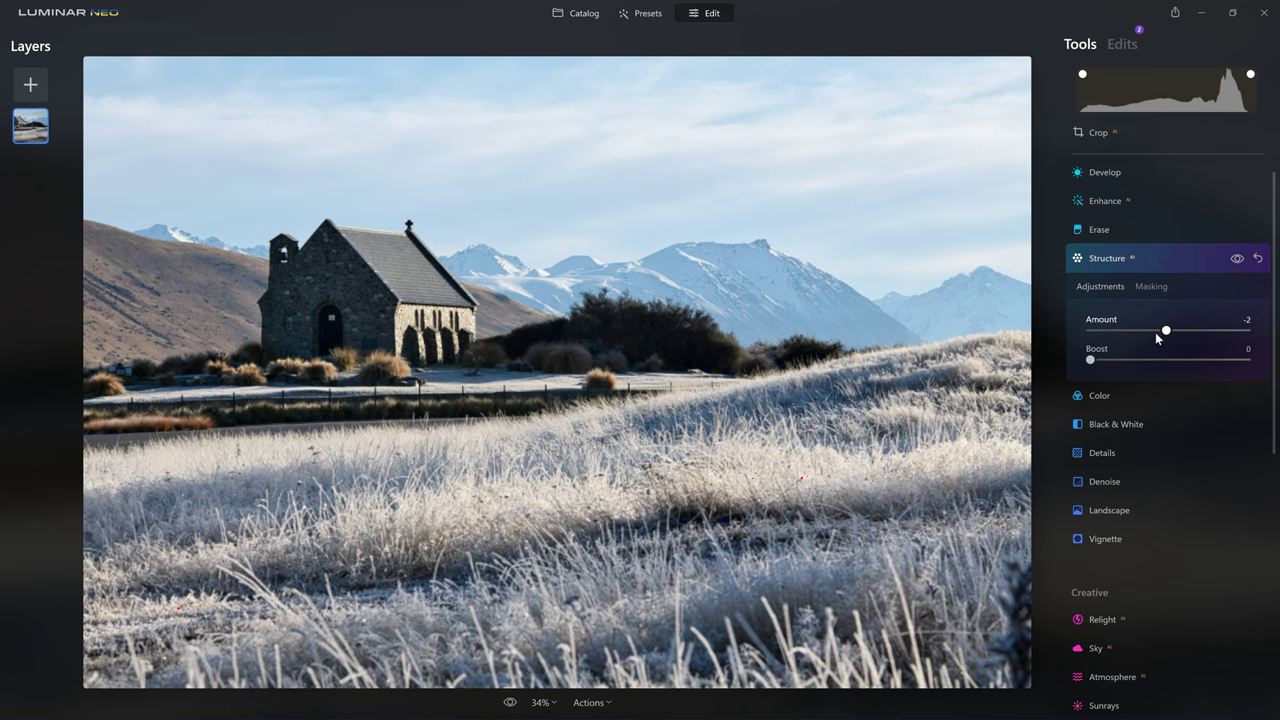
drag(1077, 339, 1056, 340)
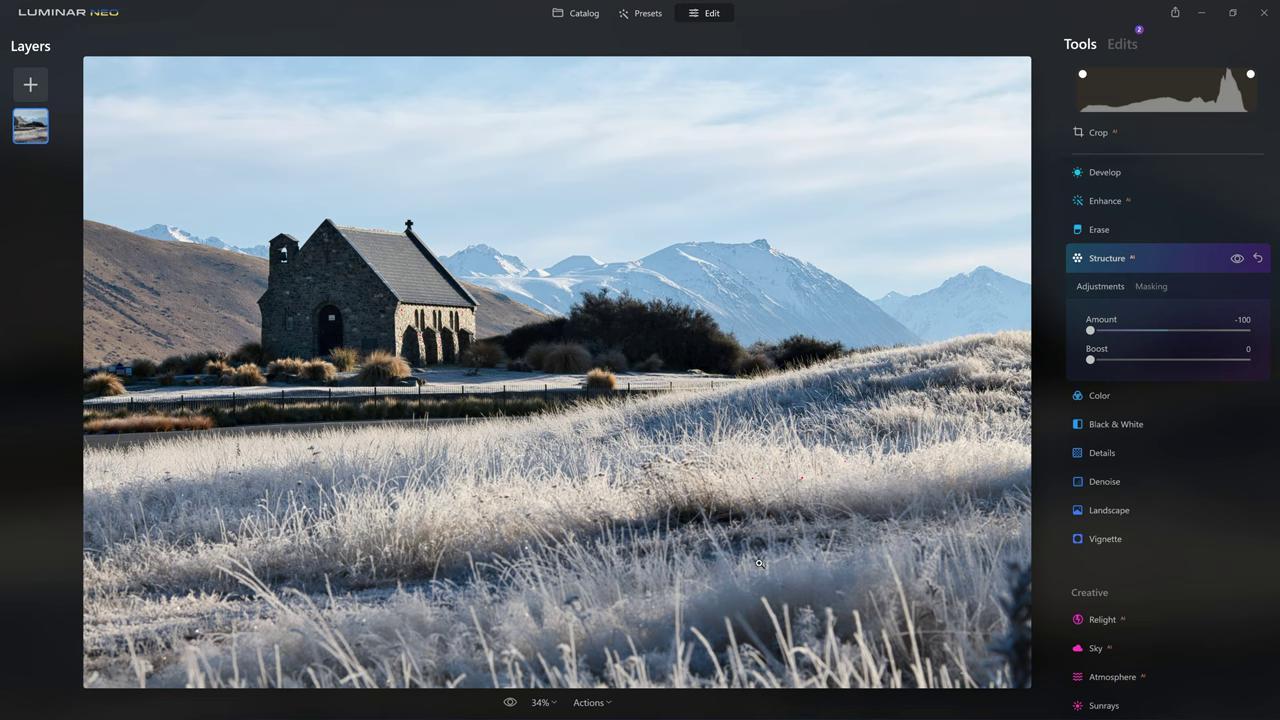
click(1236, 260)
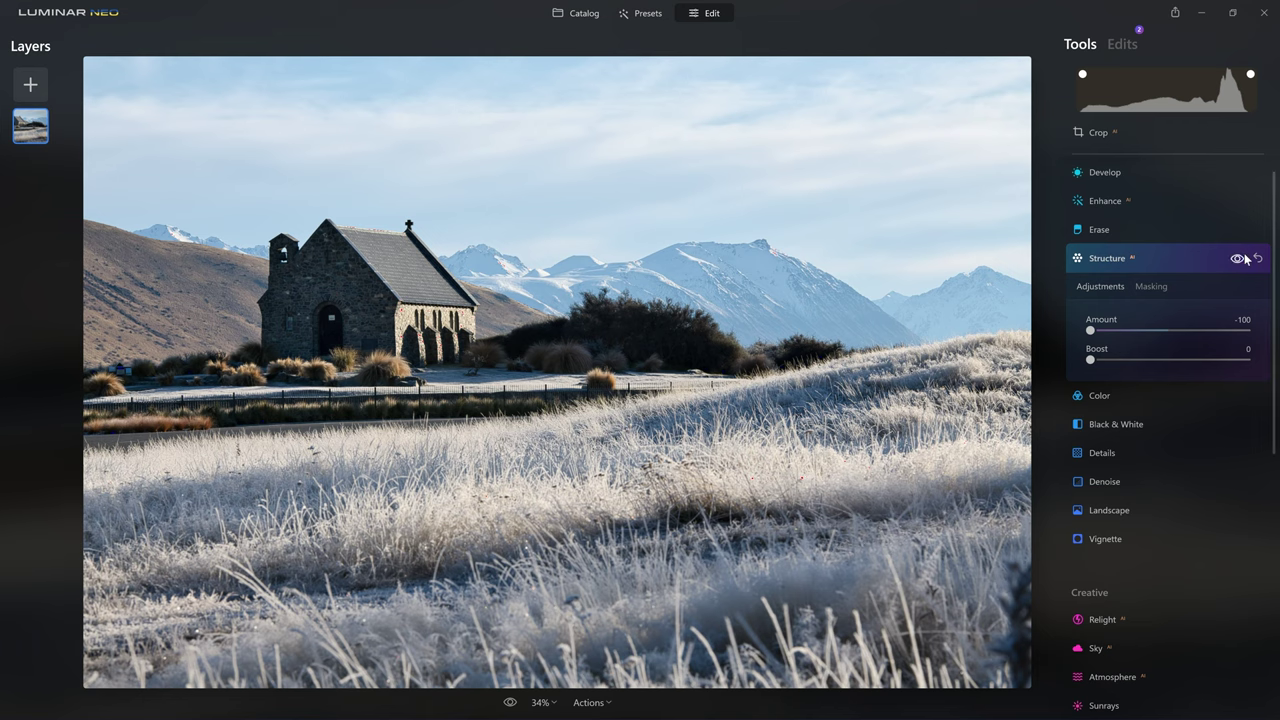
drag(1090, 361, 1119, 369)
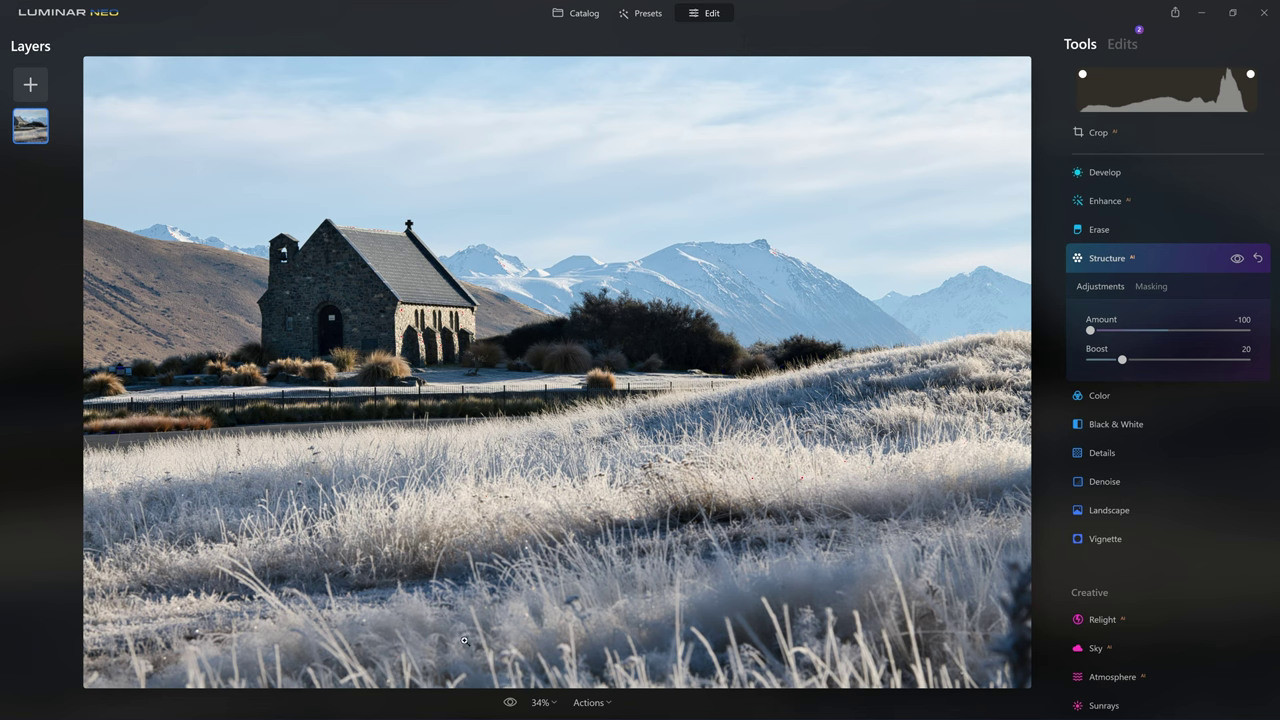
click(1150, 287)
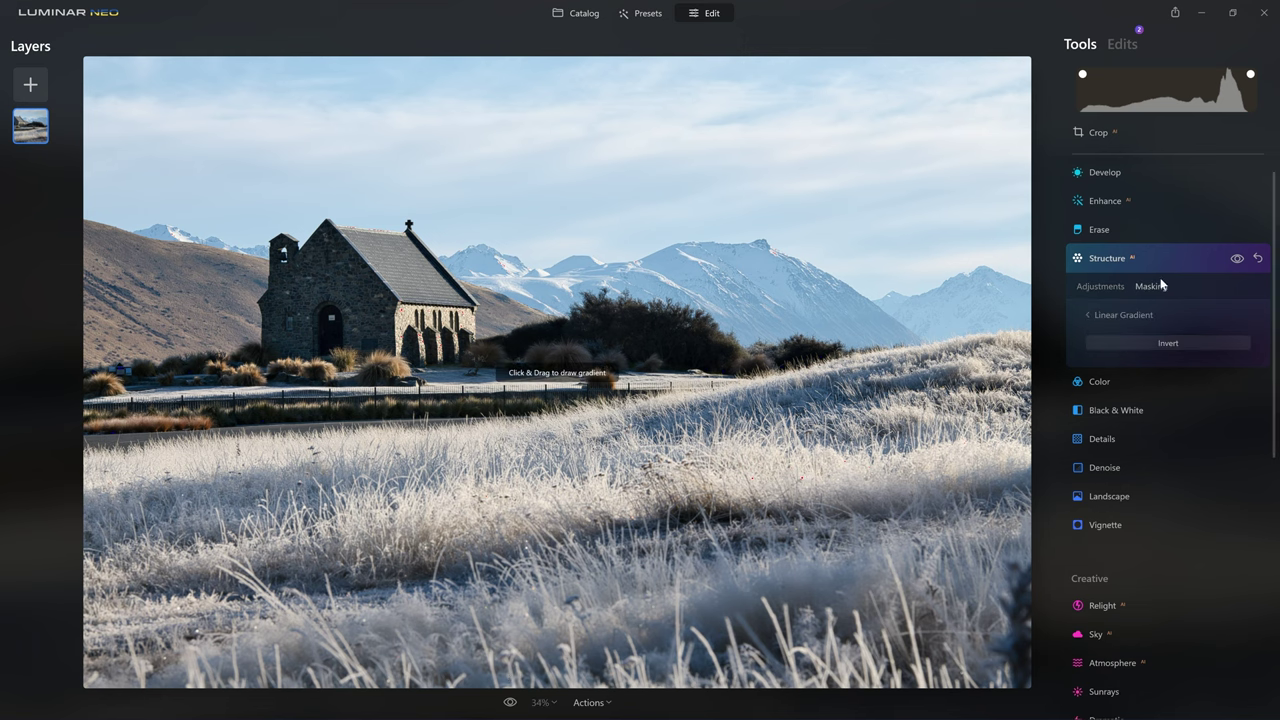
Step: Show the Structure gradient mask as a red overlay on the lower grass
click(1097, 316)
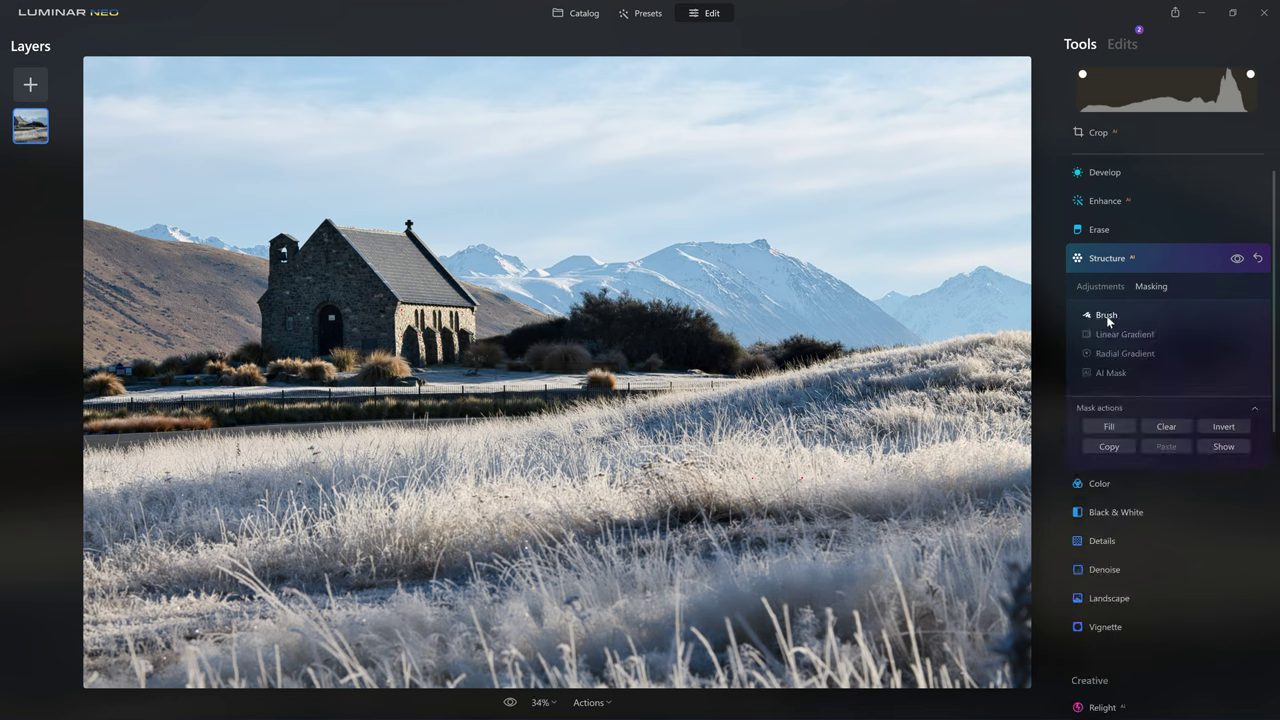
click(1226, 447)
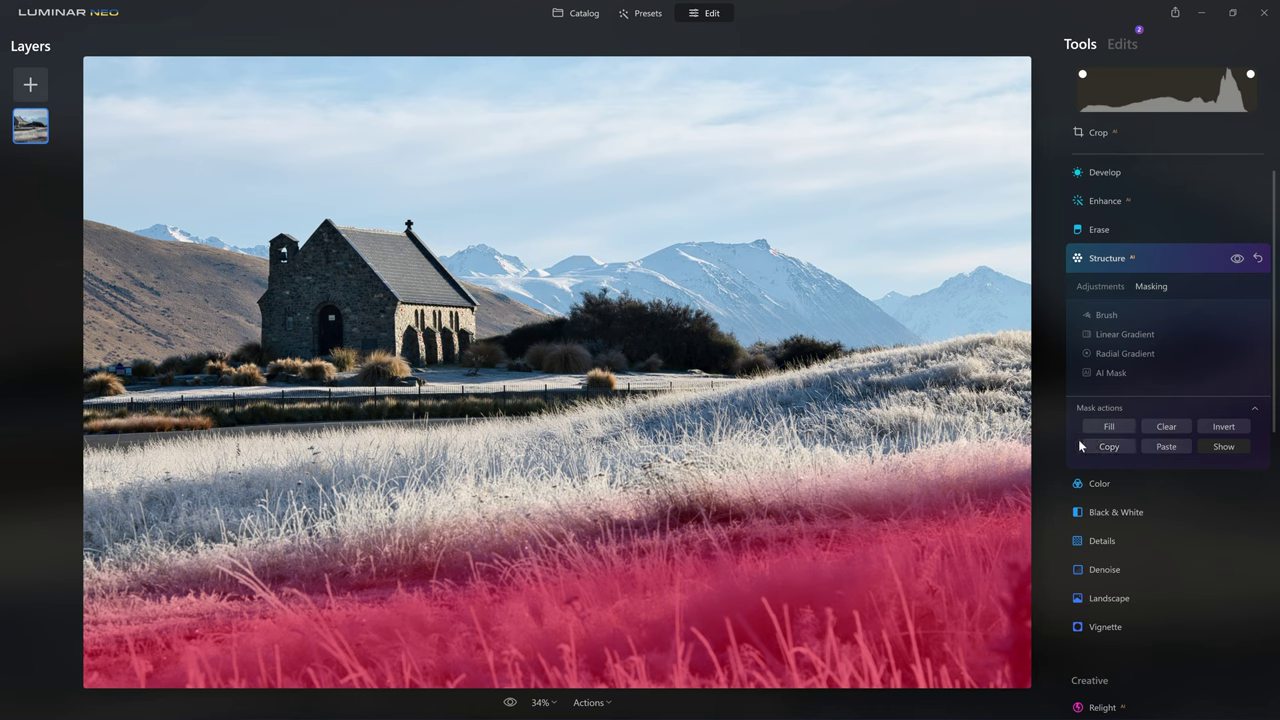
Step: In Develop, set Exposure -0.60, Highlights and Whites -58, Shadows 53, Temperature -35
click(1112, 173)
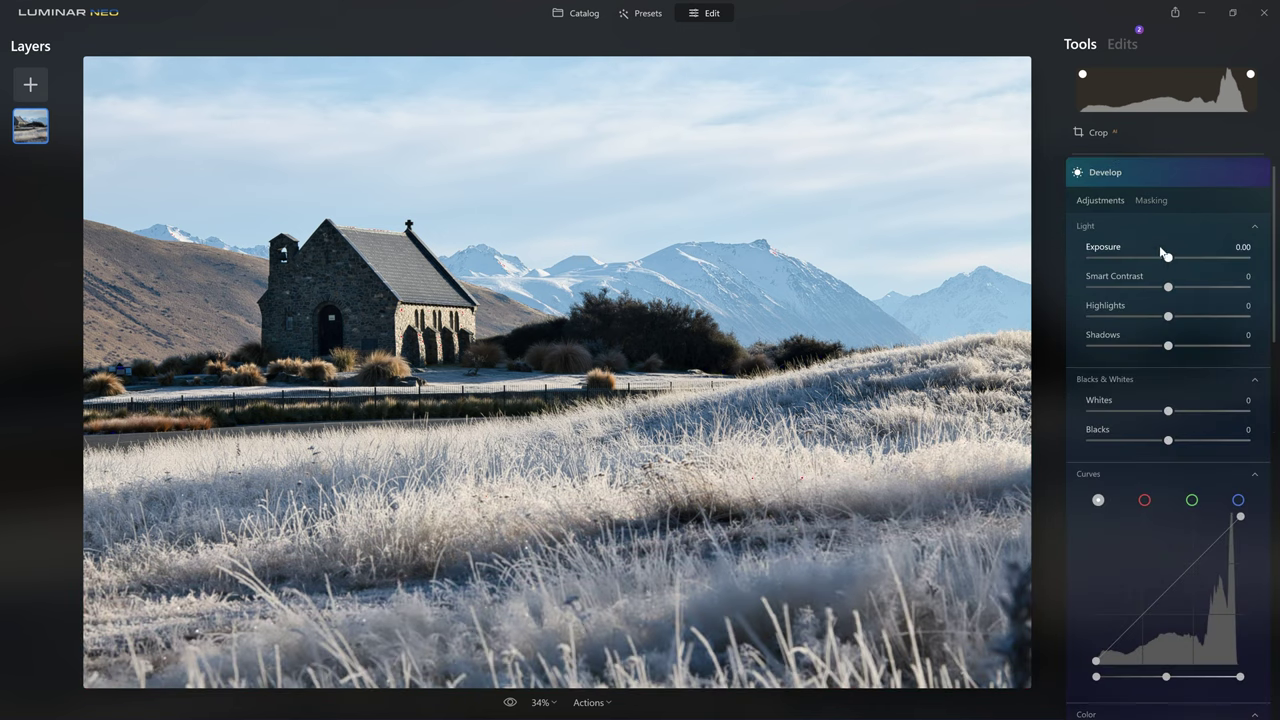
drag(1168, 259, 1161, 259)
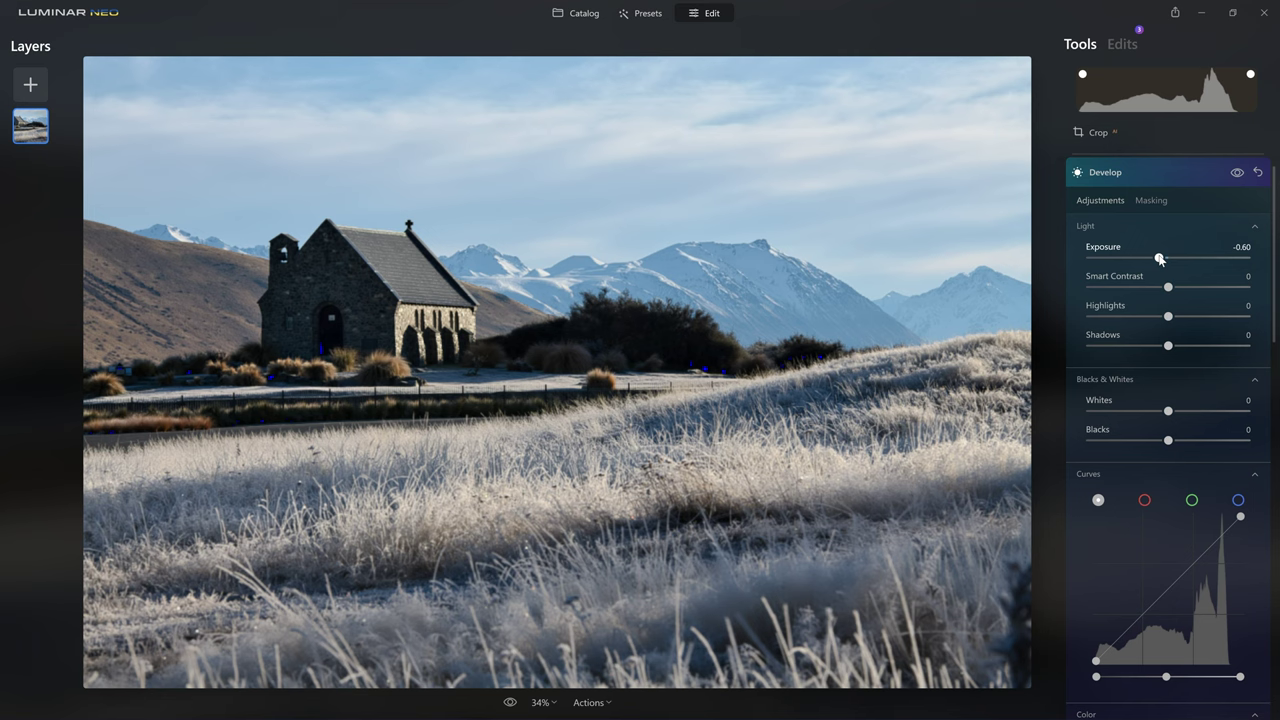
drag(1168, 316, 1122, 316)
drag(1168, 411, 1122, 411)
drag(1168, 345, 1210, 345)
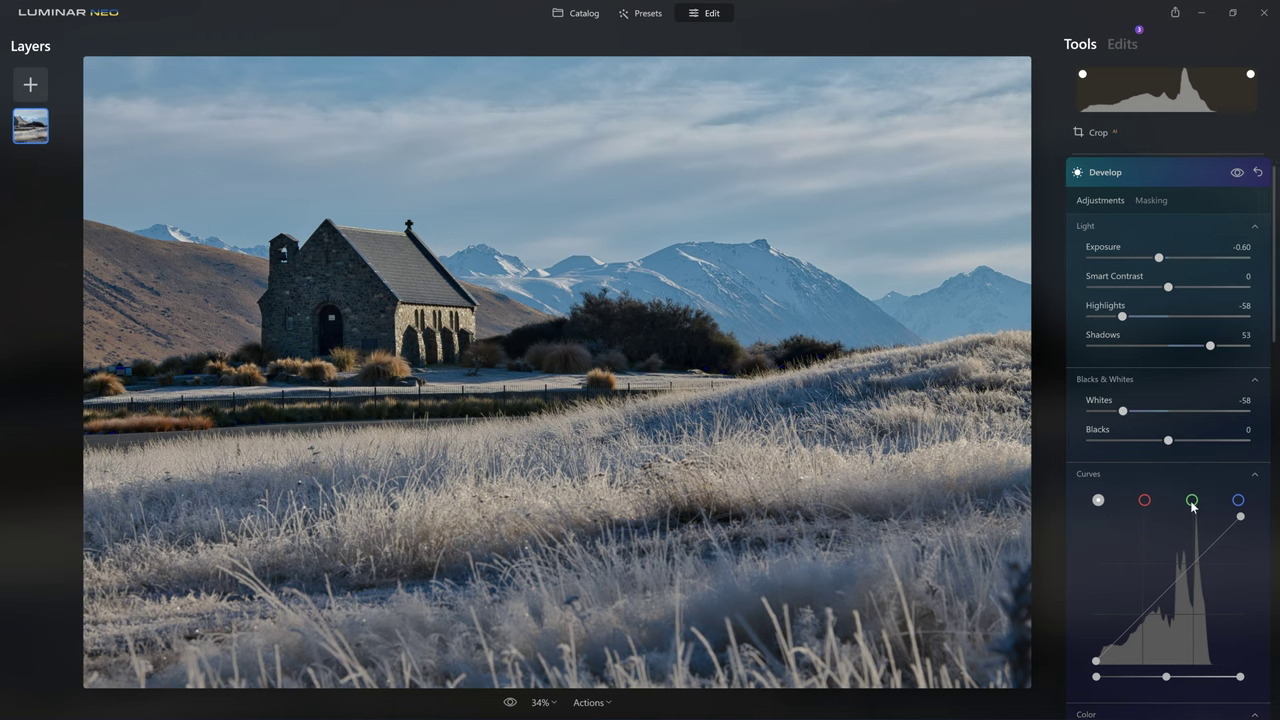
scroll(1214, 486, down, 6)
drag(1168, 449, 1140, 451)
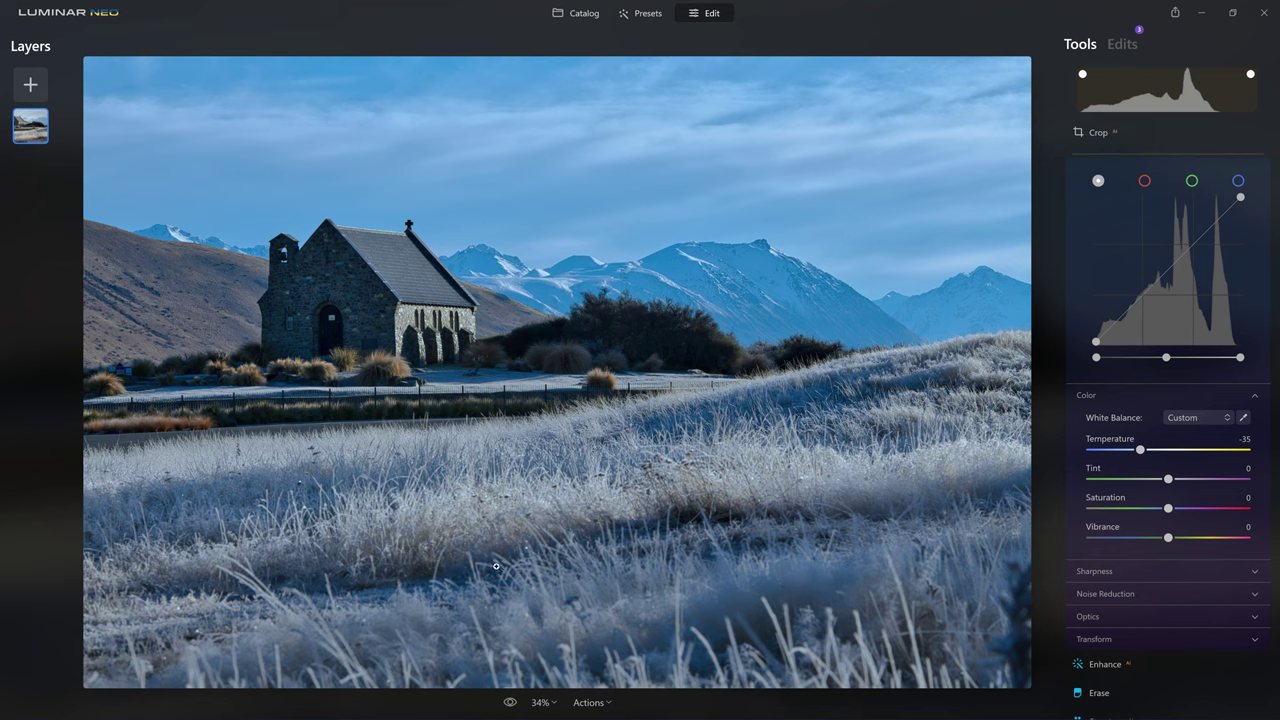
scroll(1155, 465, up, 2)
scroll(1153, 463, up, 2)
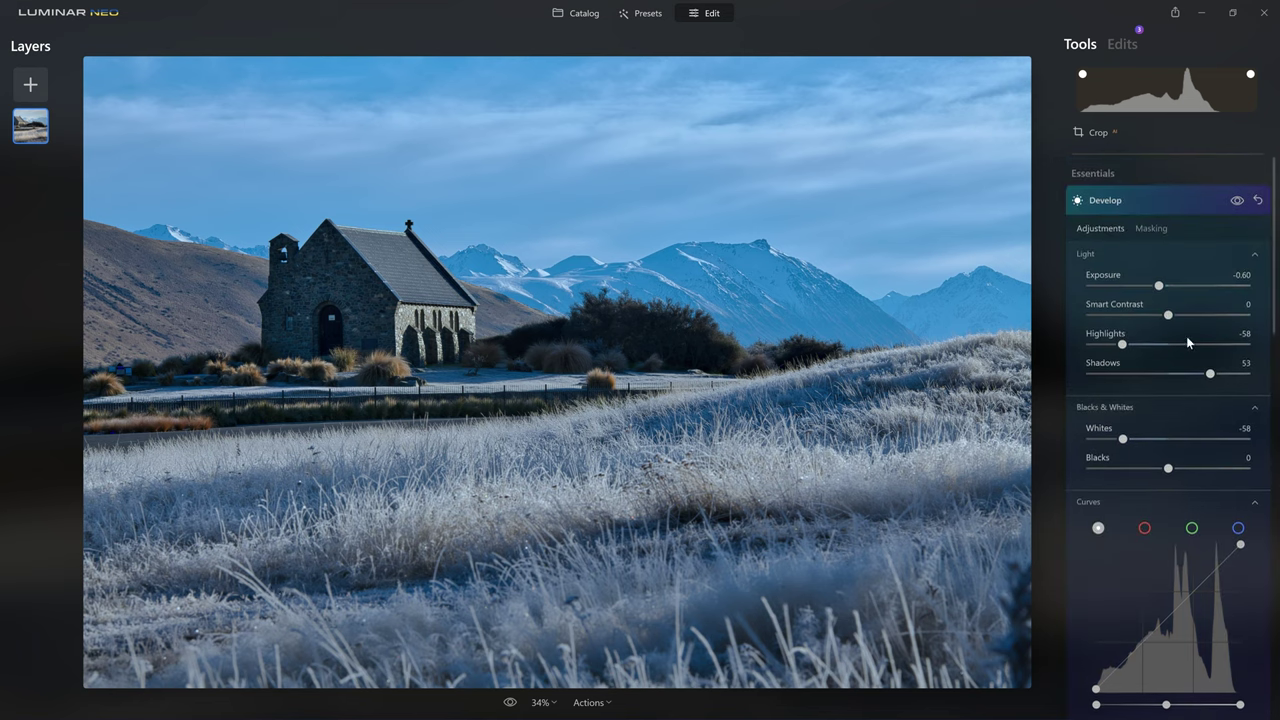
click(1152, 229)
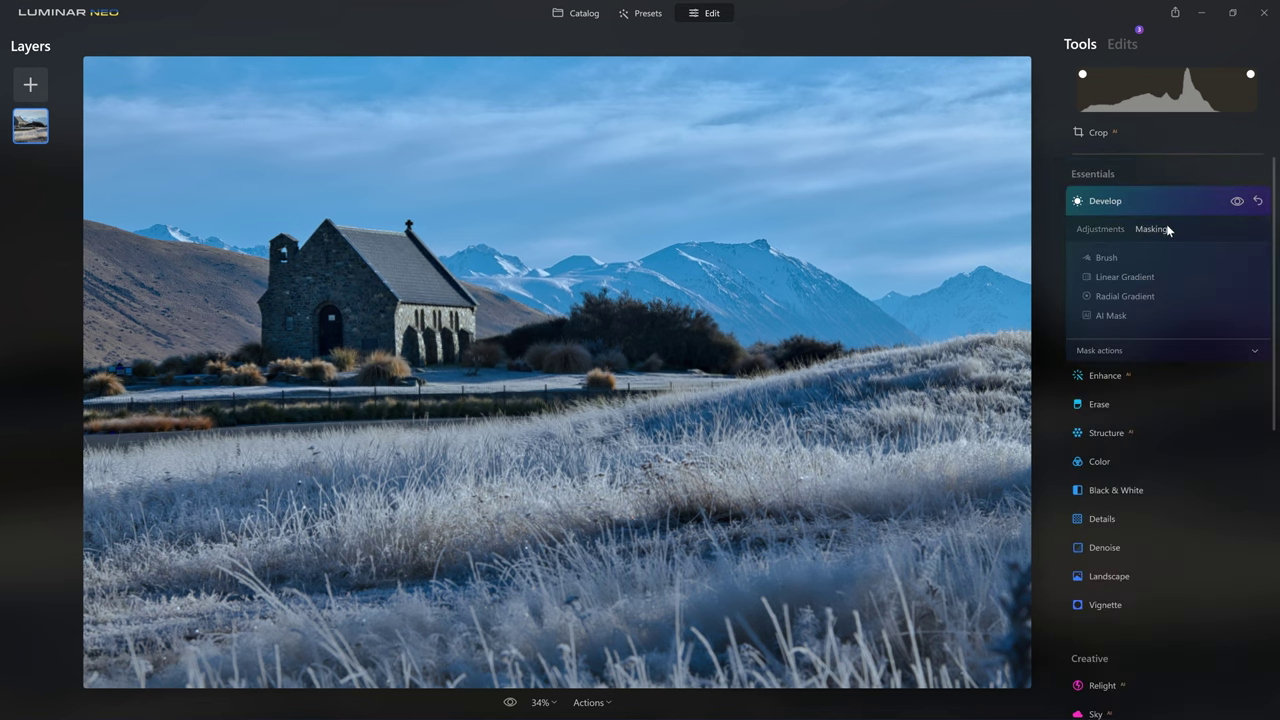
Step: Paste the copied foreground gradient mask onto the Develop tool
click(1134, 346)
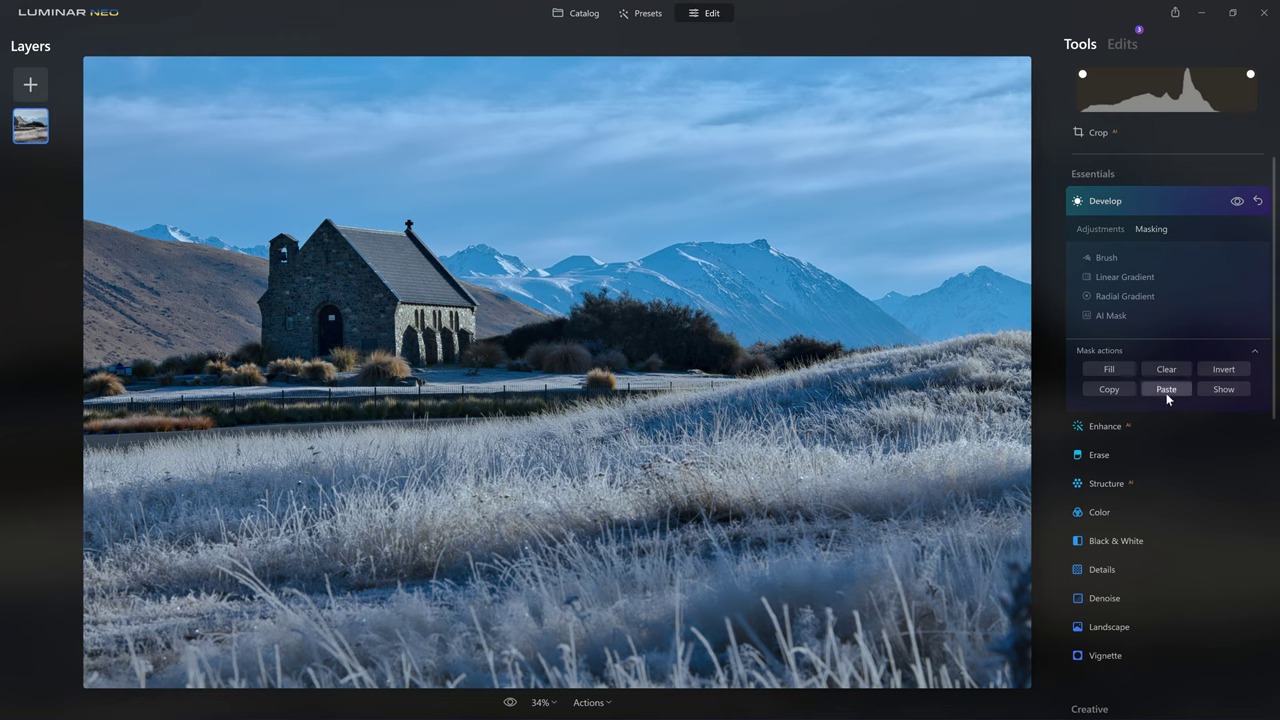
click(1166, 389)
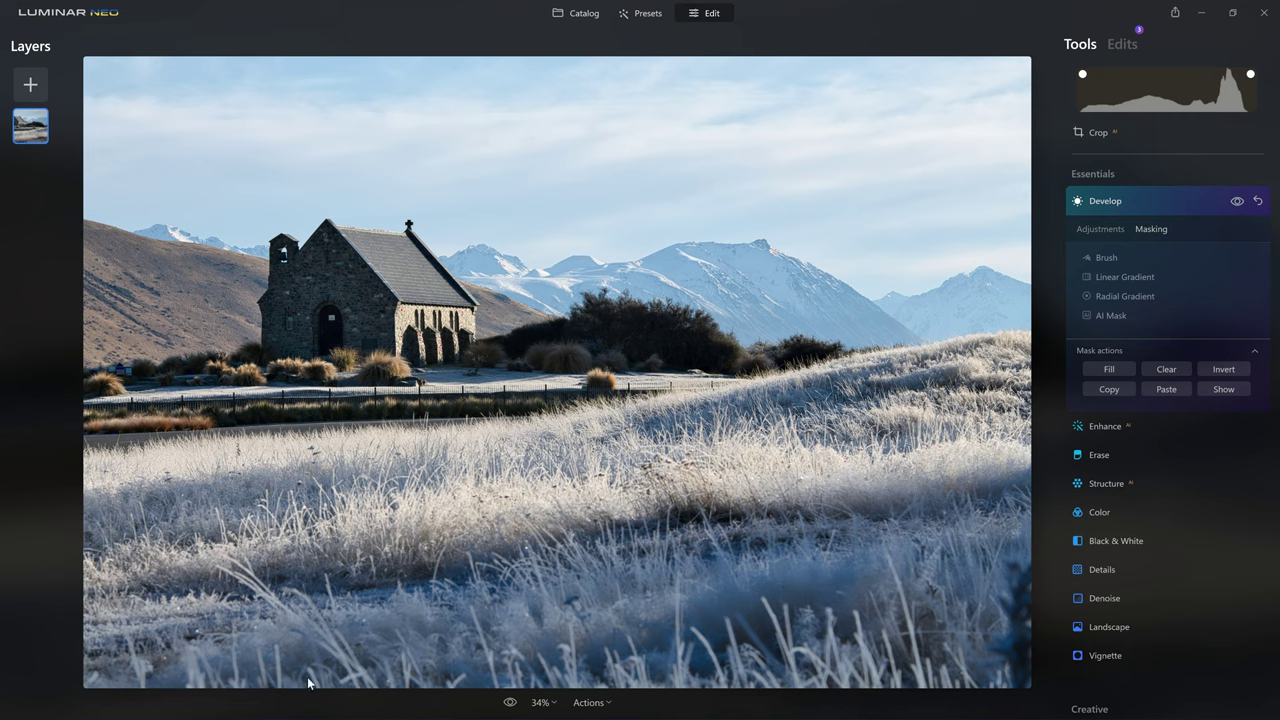
click(1104, 237)
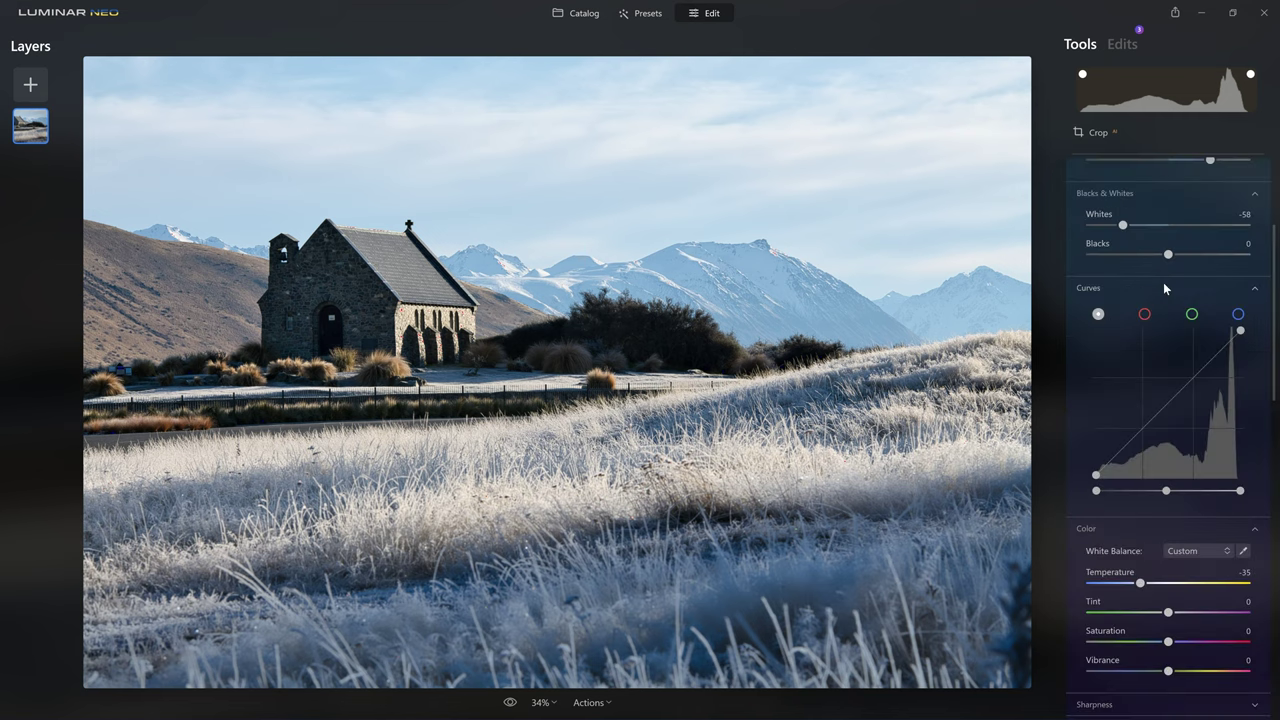
Step: Drop masked Exposure to -1.45, raise Shadows to 79 and set Temperature to -29
scroll(1165, 251, up, 3)
drag(1199, 289, 1148, 290)
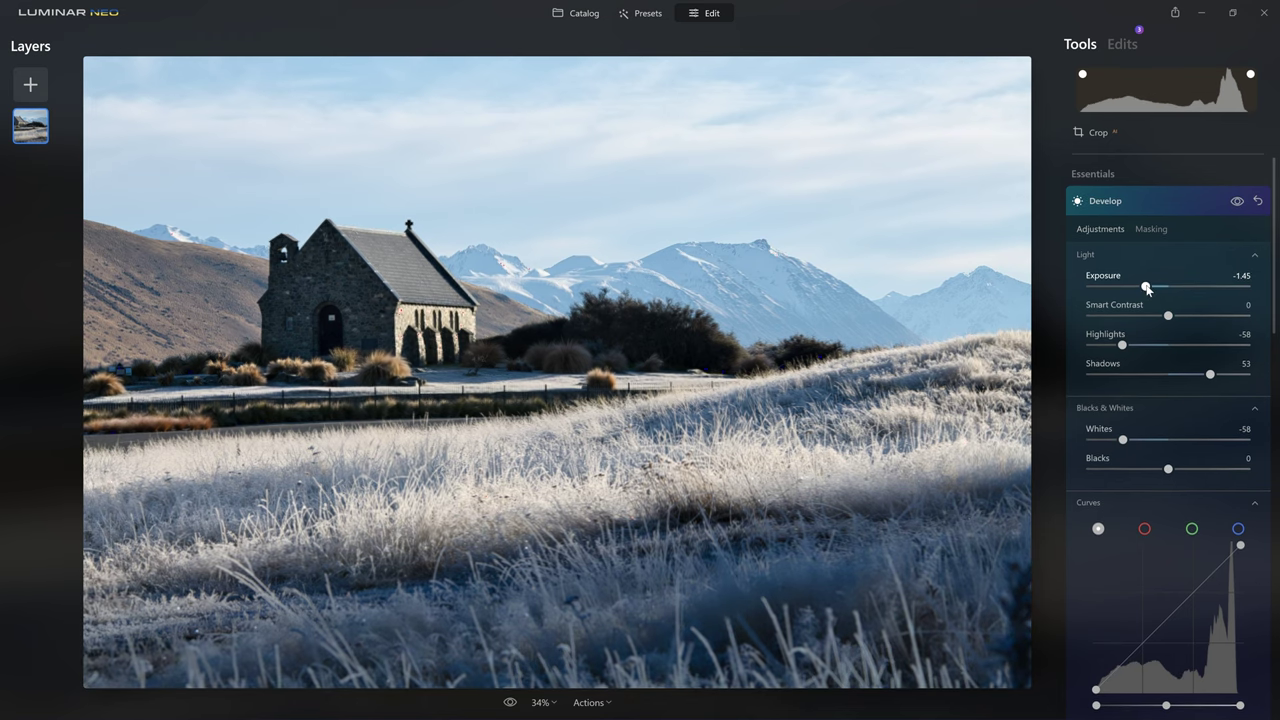
scroll(1201, 403, down, 5)
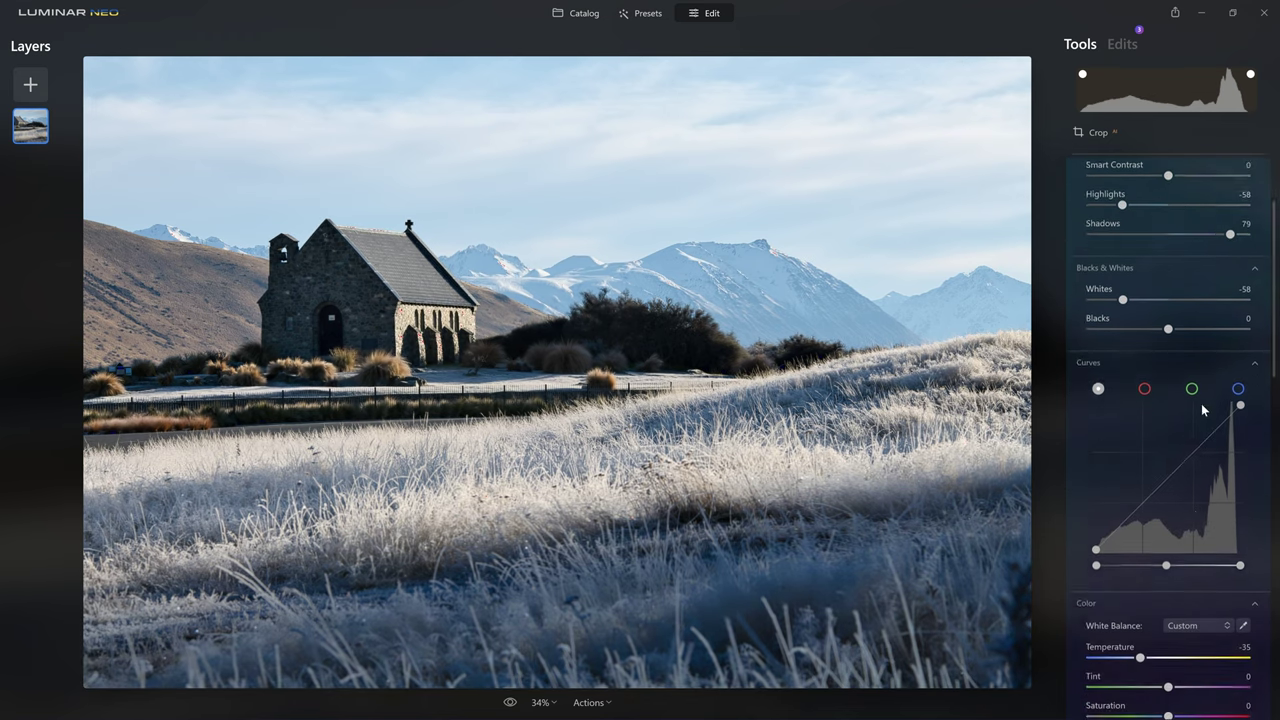
drag(1140, 558, 1147, 562)
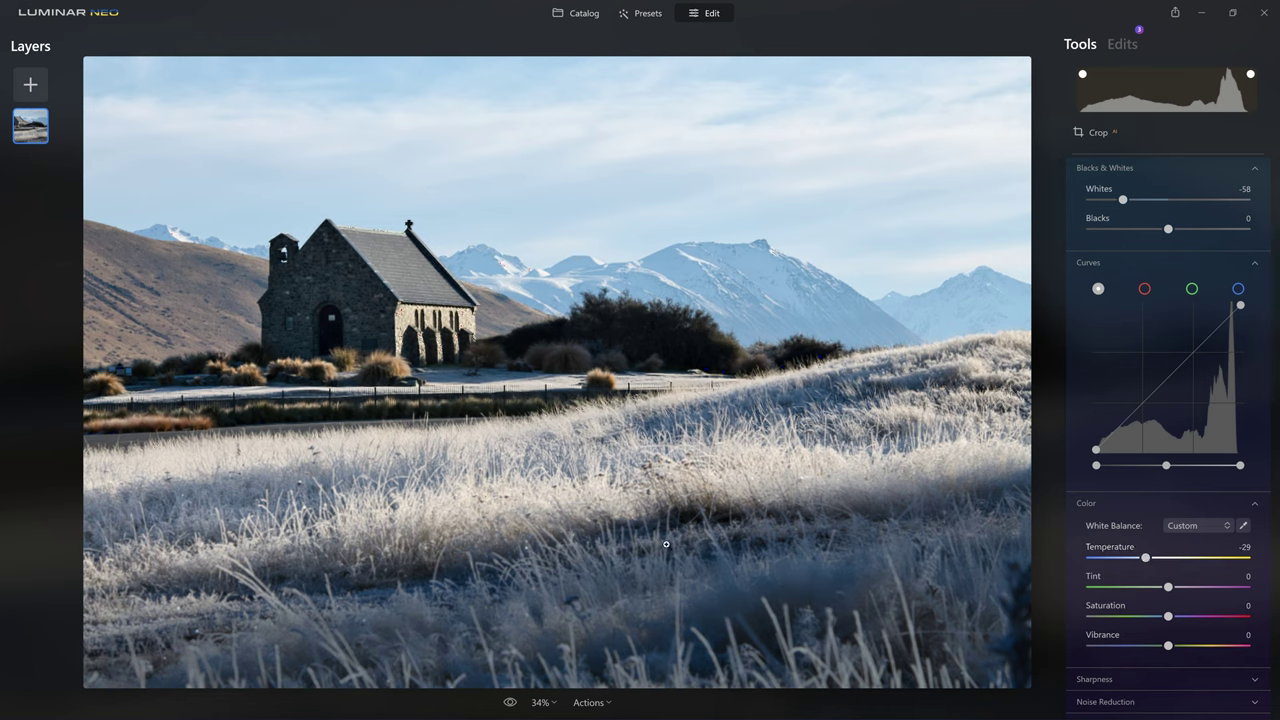
click(509, 704)
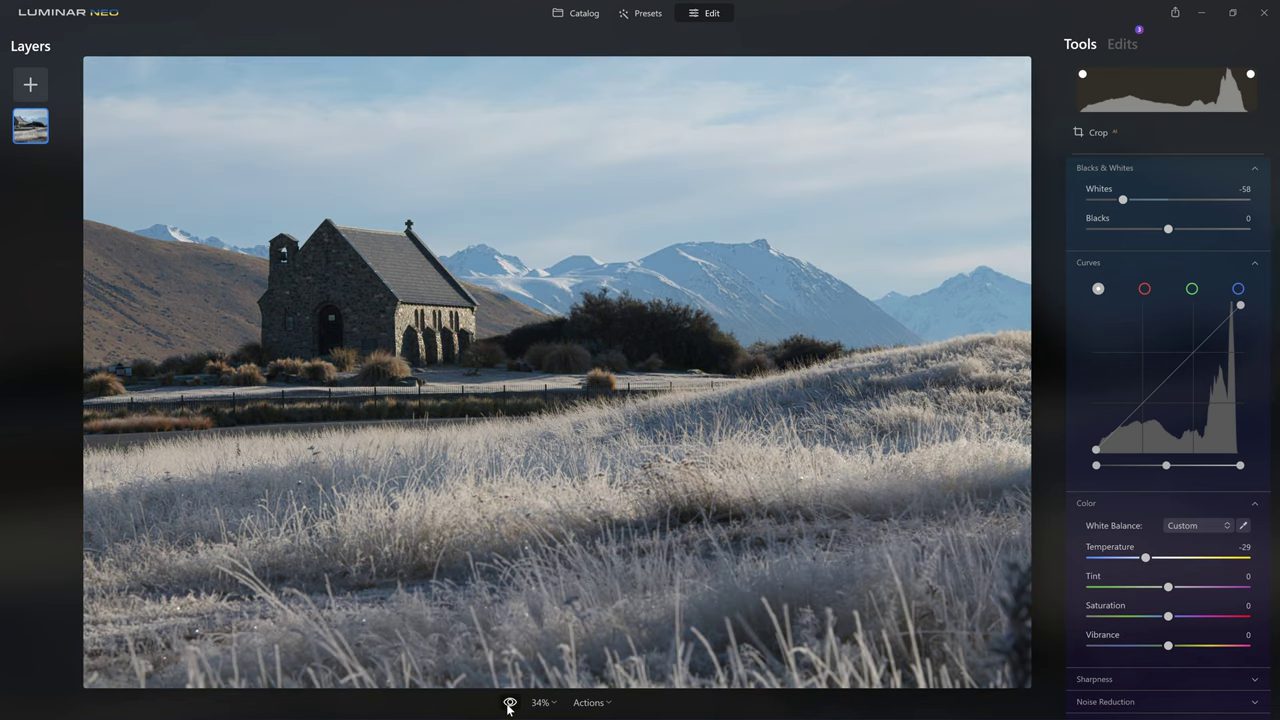
click(509, 704)
click(509, 704)
click(509, 704)
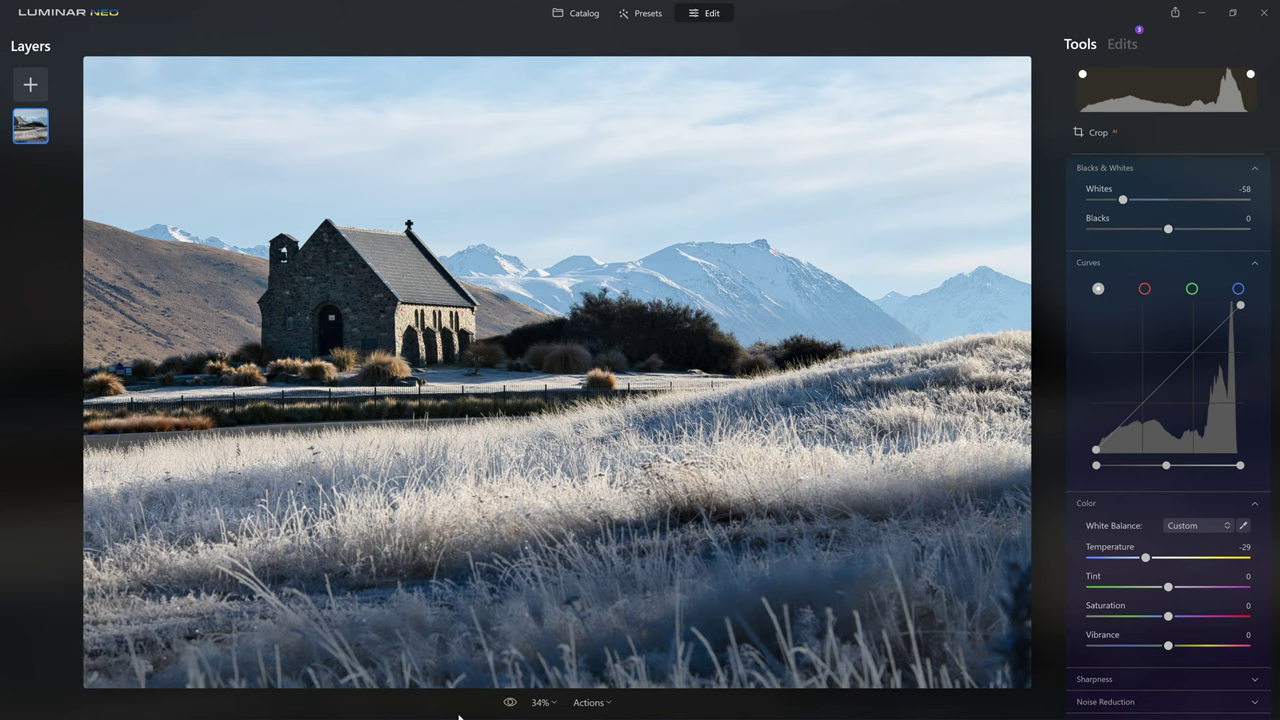
click(511, 703)
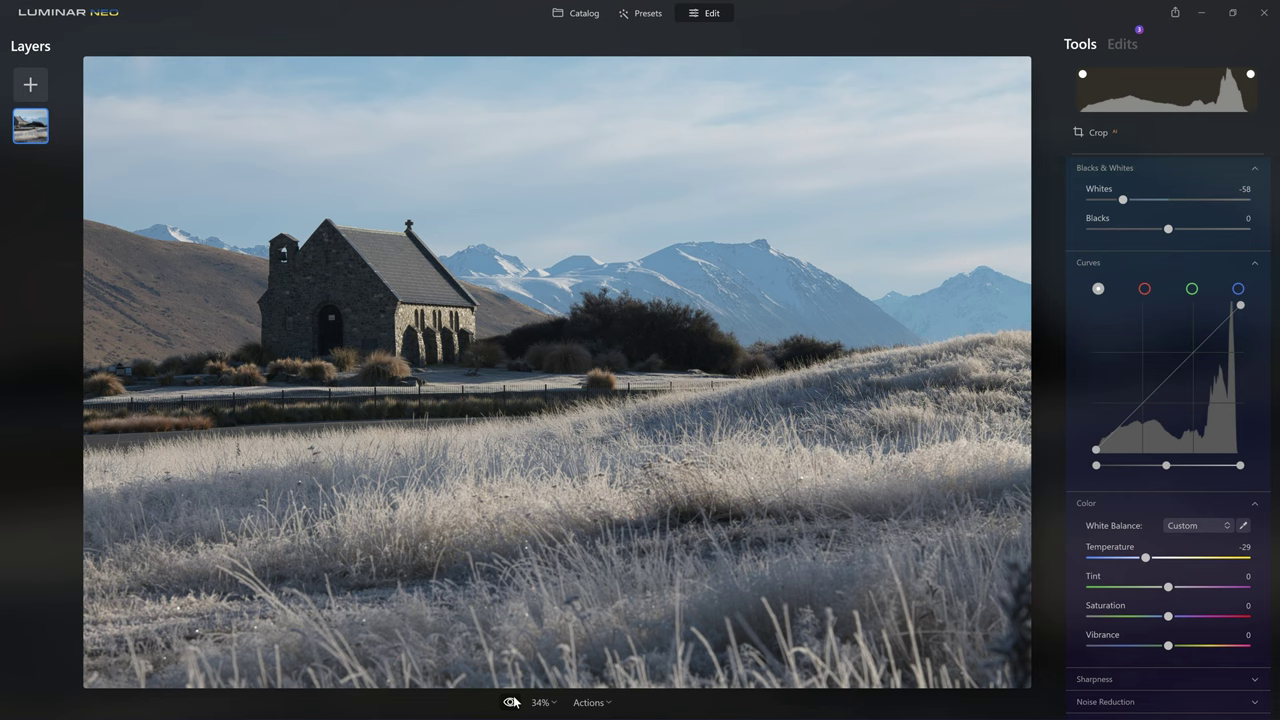
click(511, 703)
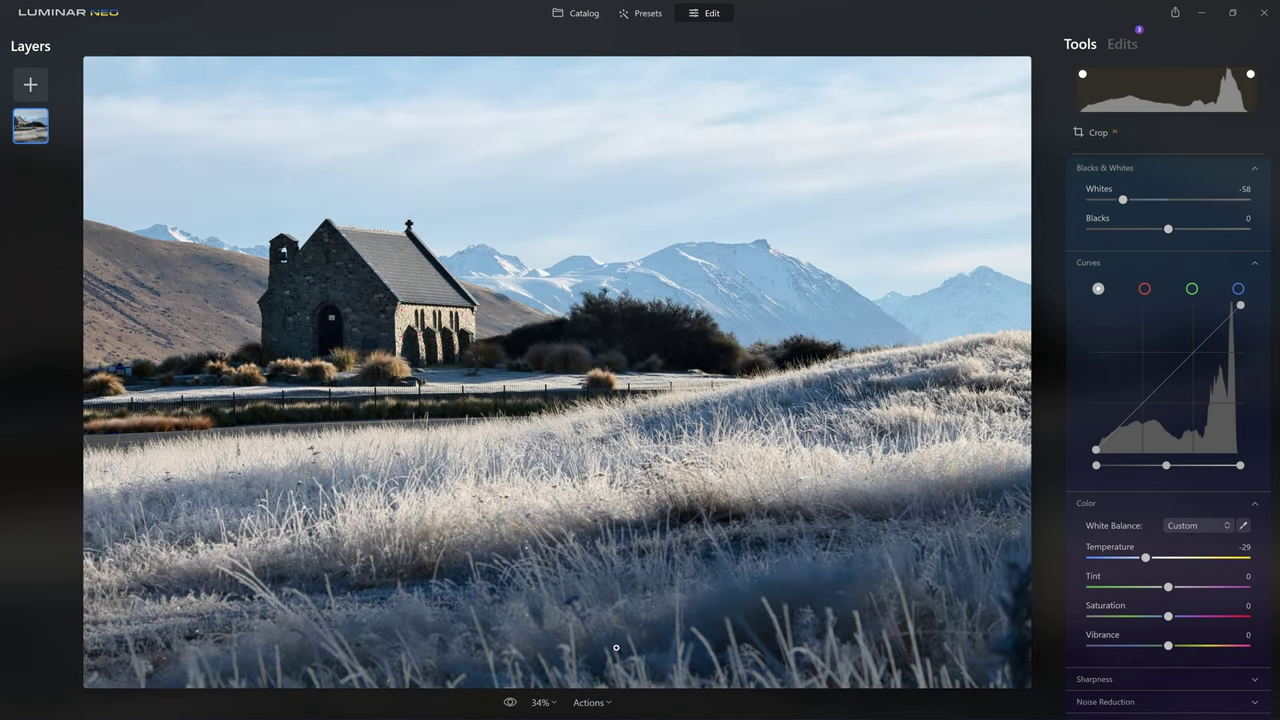
click(511, 703)
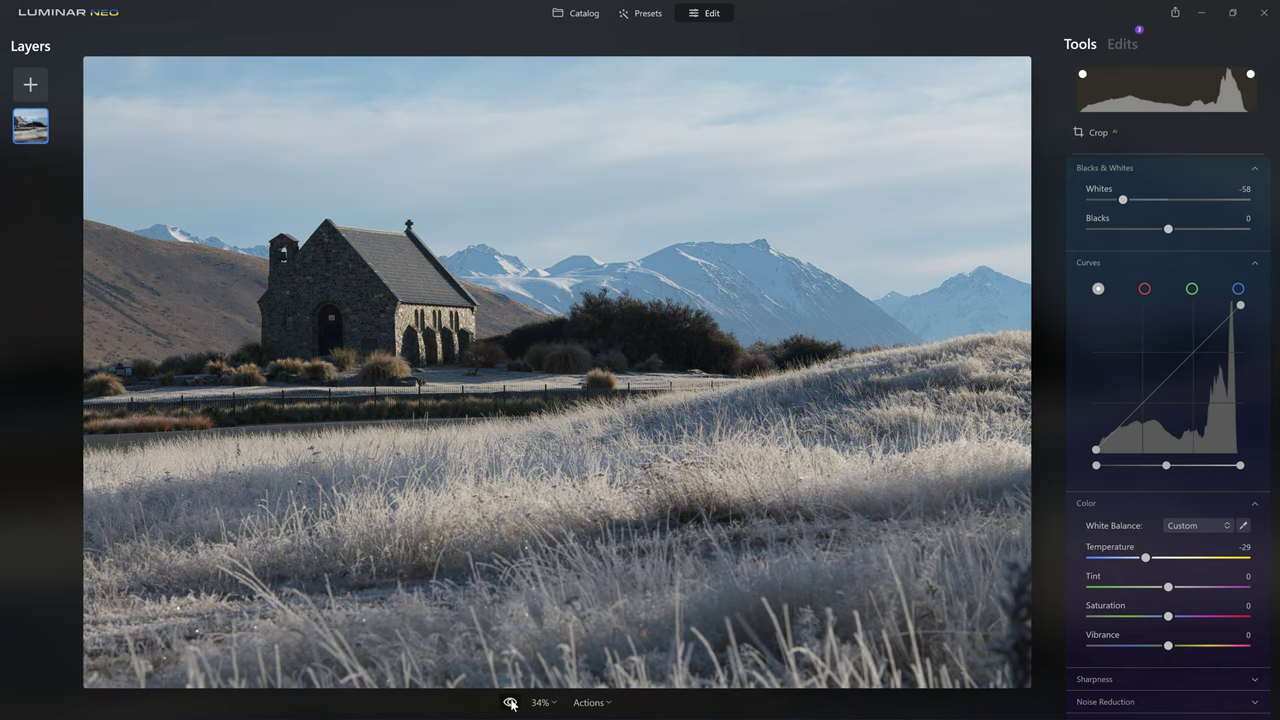
click(511, 703)
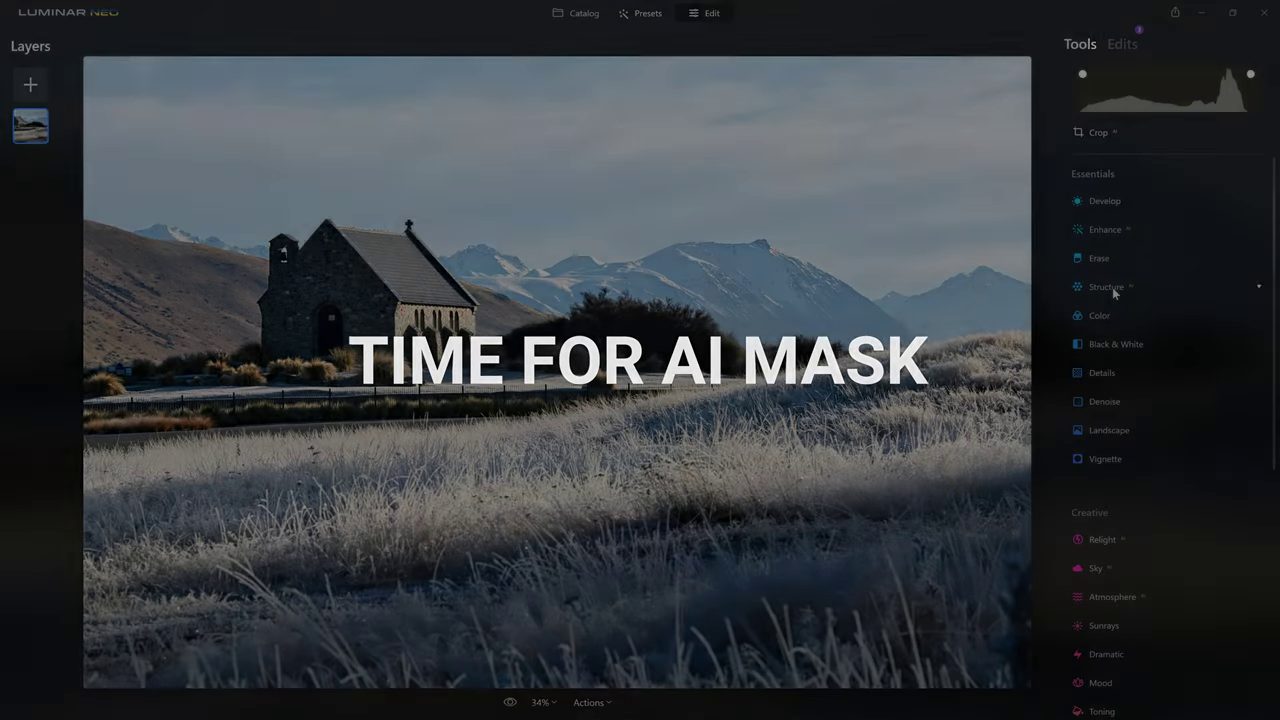
Step: Expand the Structure tool to reveal its Amount and Boost sliders, both at 0
click(1112, 287)
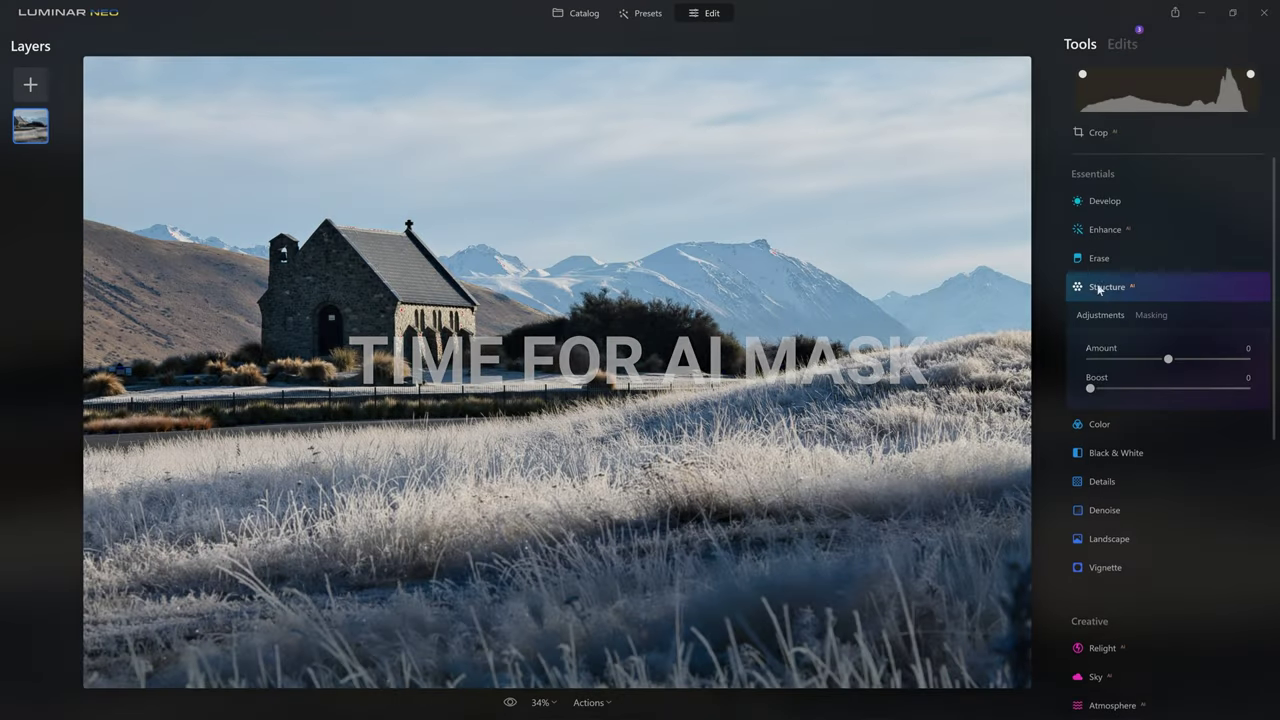
Step: Raise Structure Amount to 100 and bring up its Masking options
drag(1175, 365, 1270, 370)
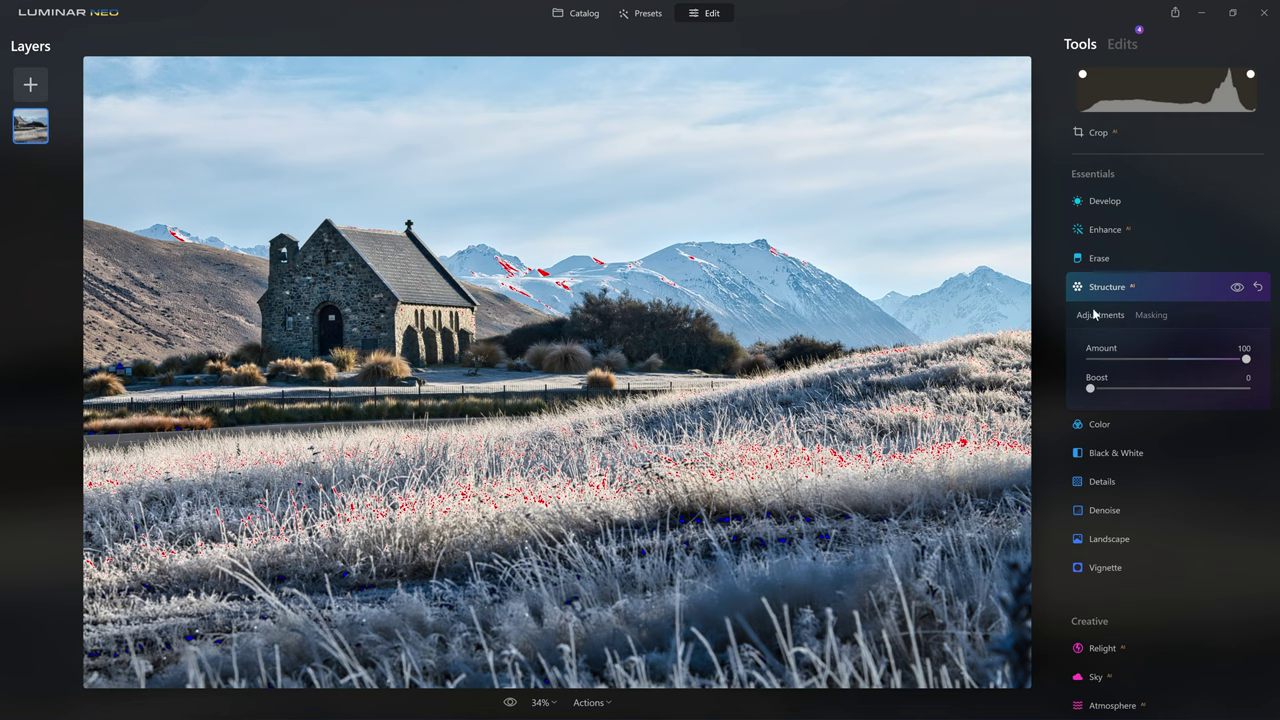
click(1148, 315)
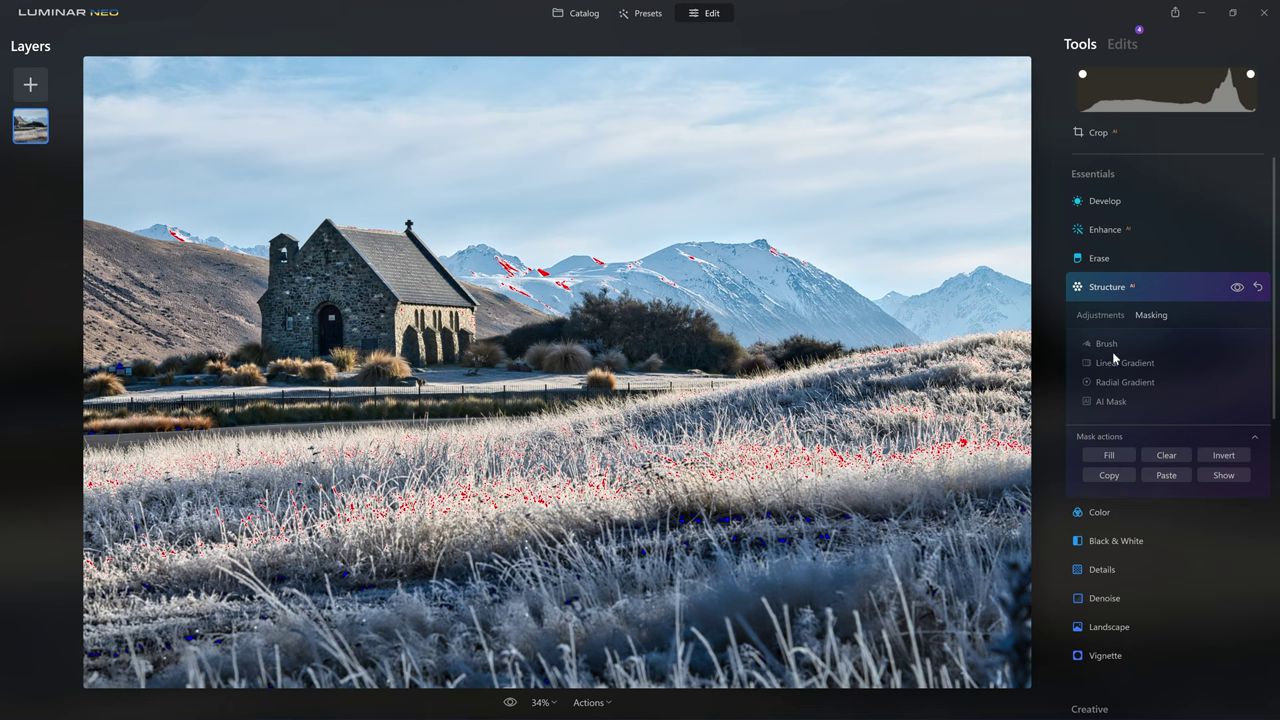
Step: Build a Structure AI mask from the Sky, Mountains and Architecture selections
click(1104, 401)
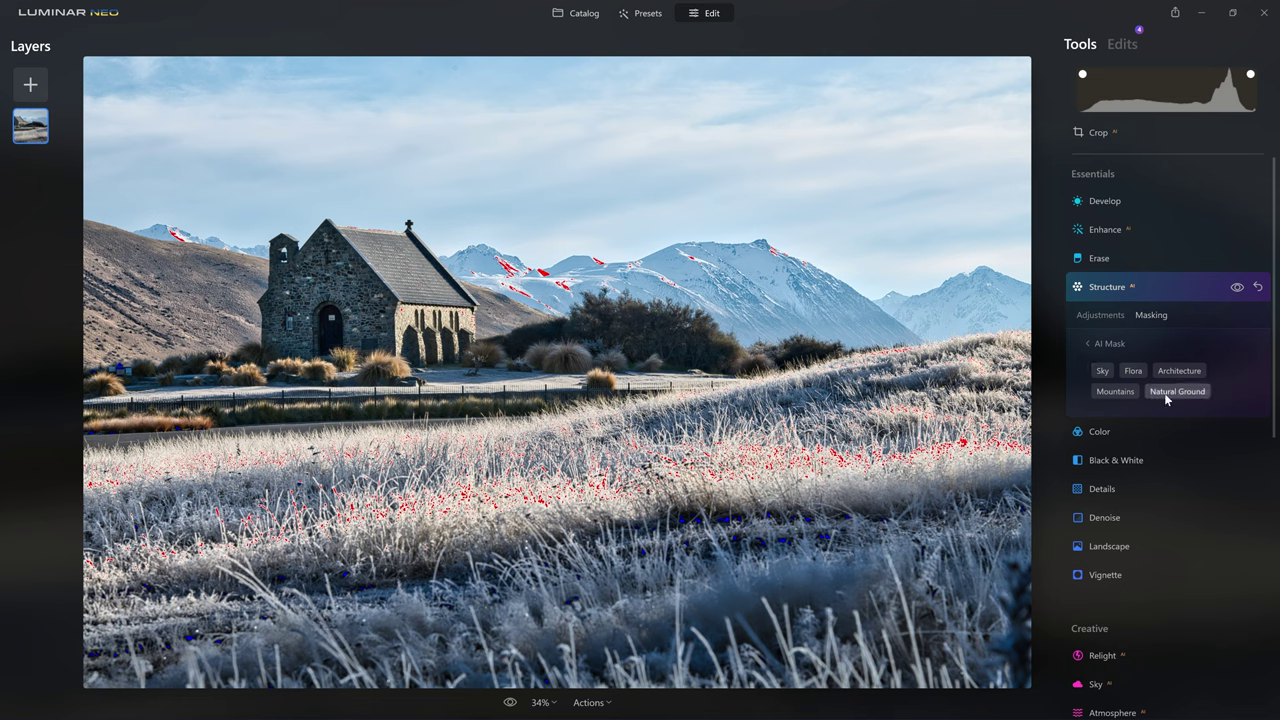
click(1104, 372)
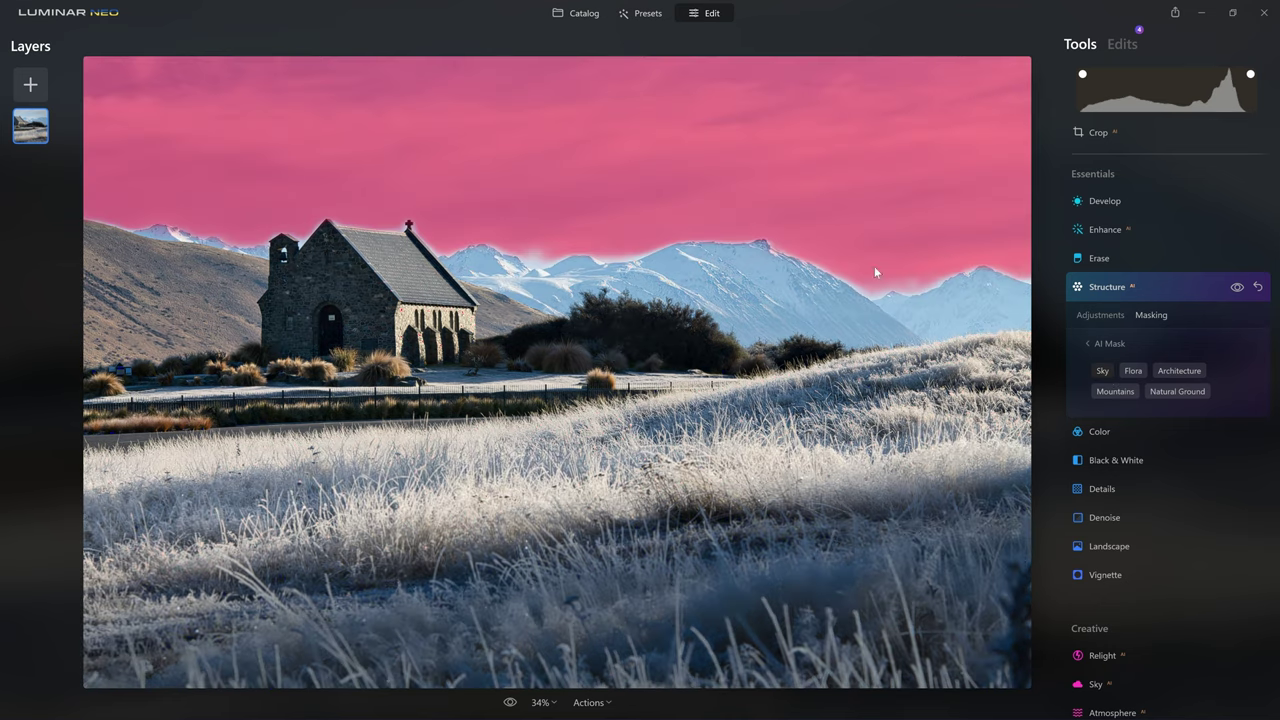
click(1109, 396)
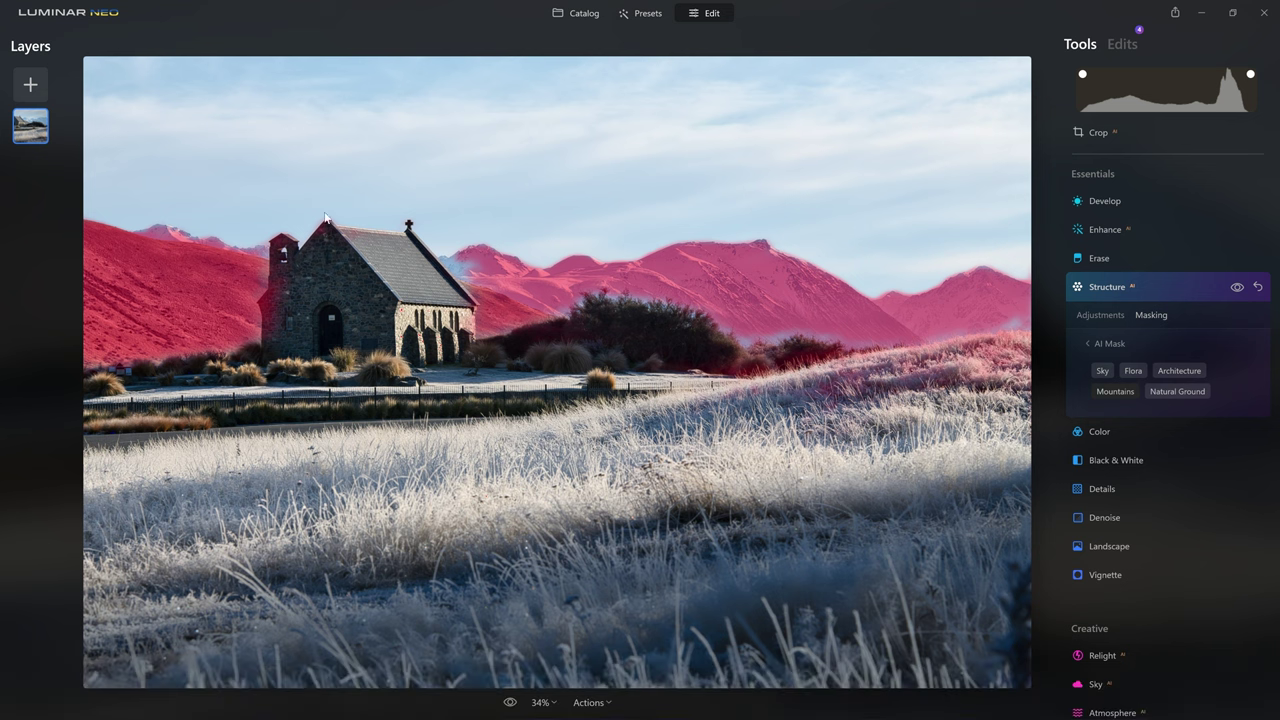
click(1175, 371)
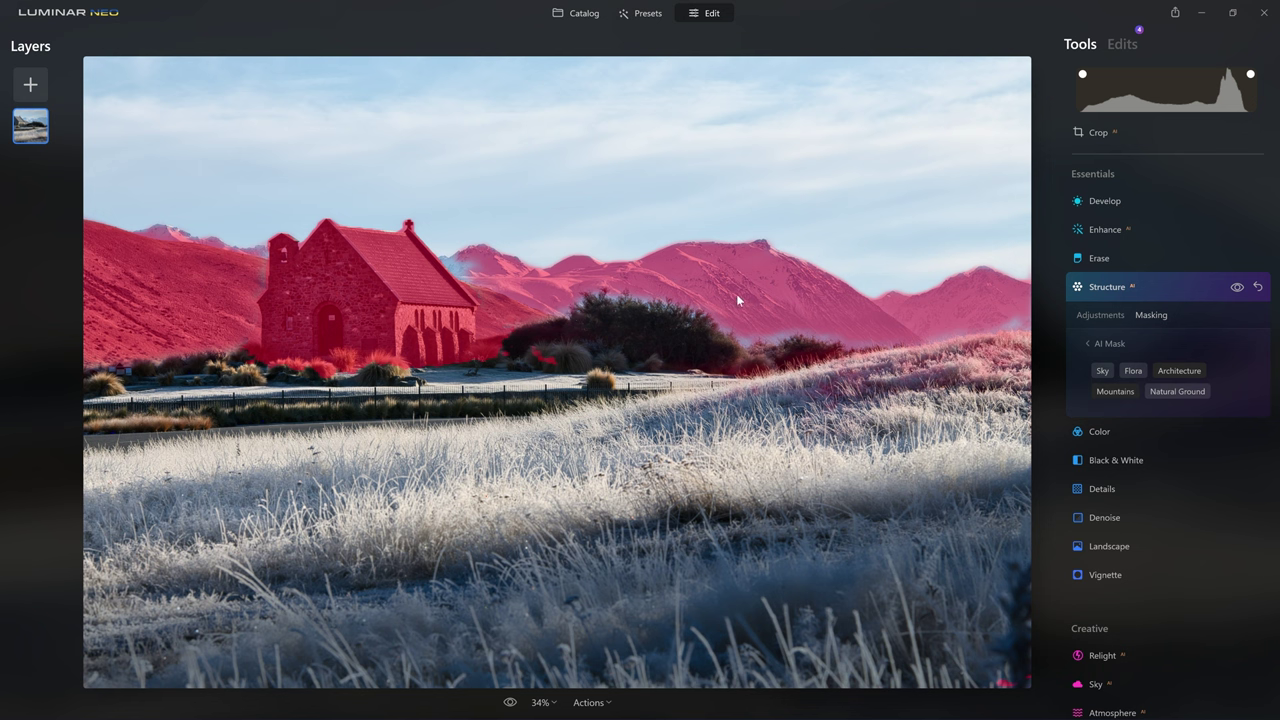
click(1104, 340)
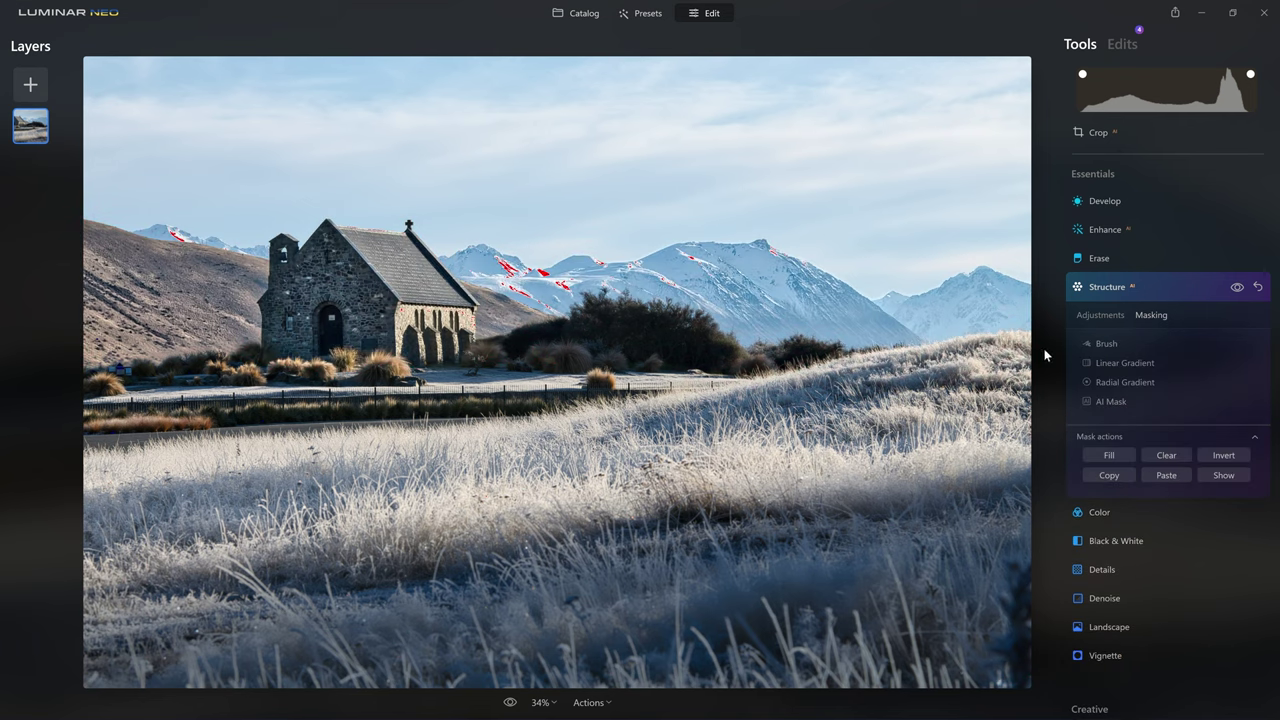
Step: Paint the dark bushes and trees into the Structure mask with a size-28 brush
click(1103, 342)
click(1142, 364)
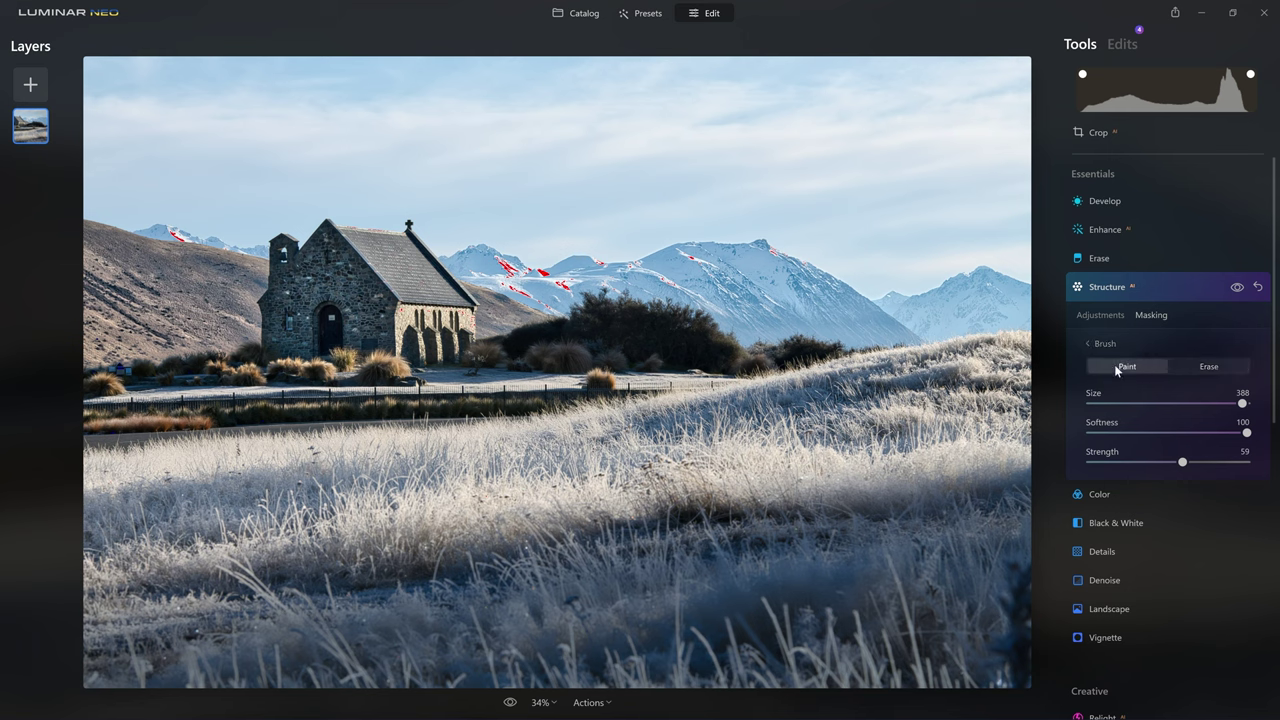
key(bracketleft)
key(bracketleft)
key(bracketleft)
key(bracketleft)
key(bracketleft)
key(bracketleft)
key(bracketleft)
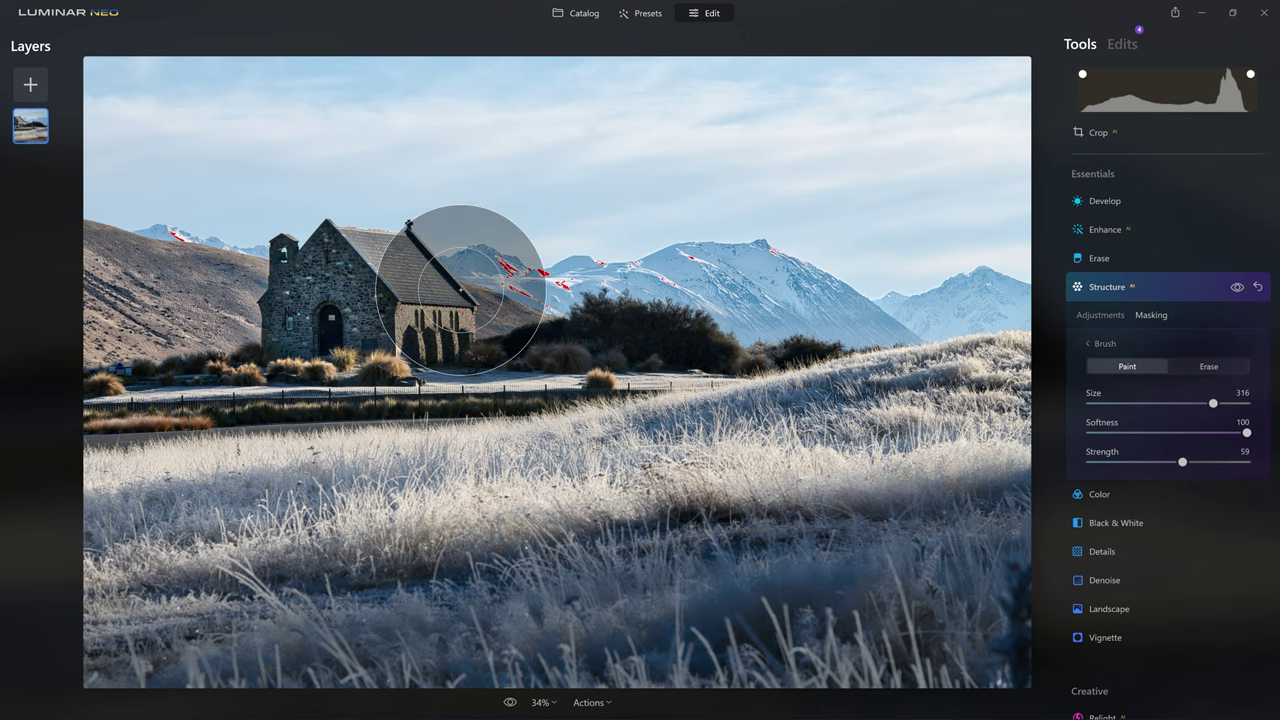
key(bracketleft)
key(bracketleft)
key(bracketleft)
key(bracketleft)
key(bracketleft)
key(bracketleft)
key(bracketleft)
key(bracketleft)
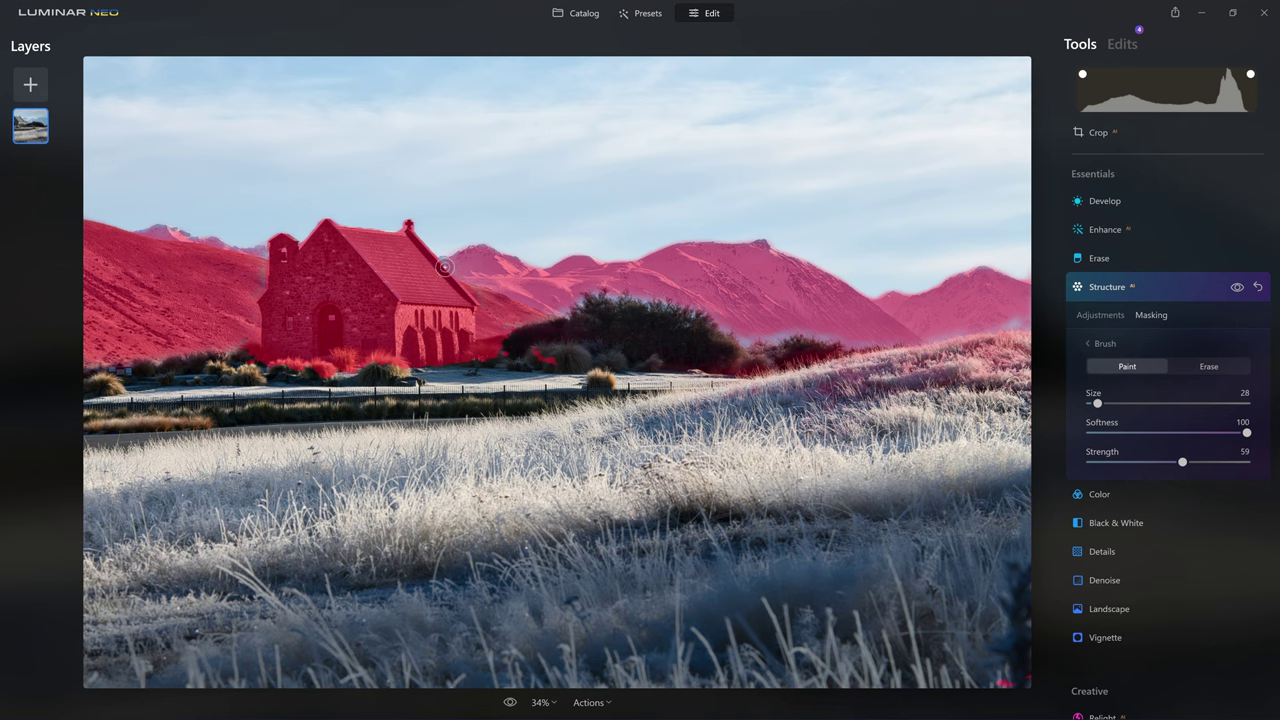
mouse_move(444, 267)
mouse_down()
mouse_move(477, 288)
mouse_move(631, 304)
mouse_move(507, 312)
mouse_move(580, 294)
mouse_move(744, 316)
mouse_move(697, 325)
mouse_move(885, 314)
mouse_up()
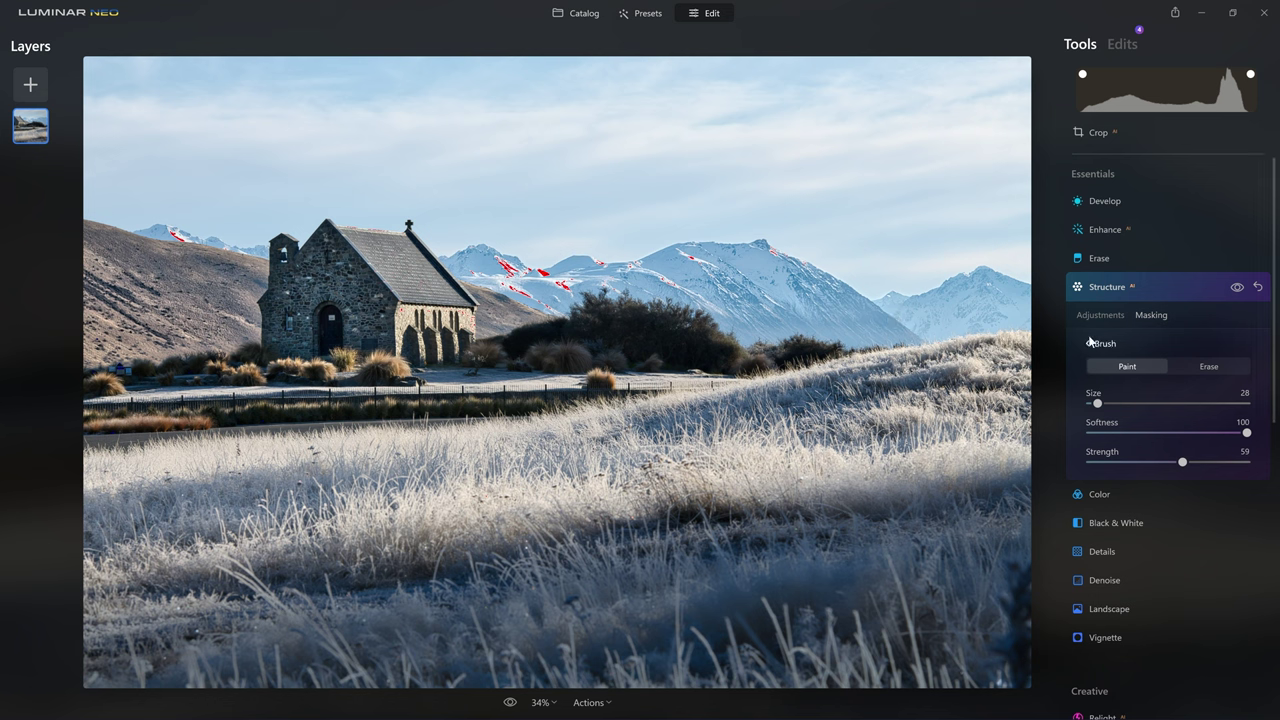
click(1099, 346)
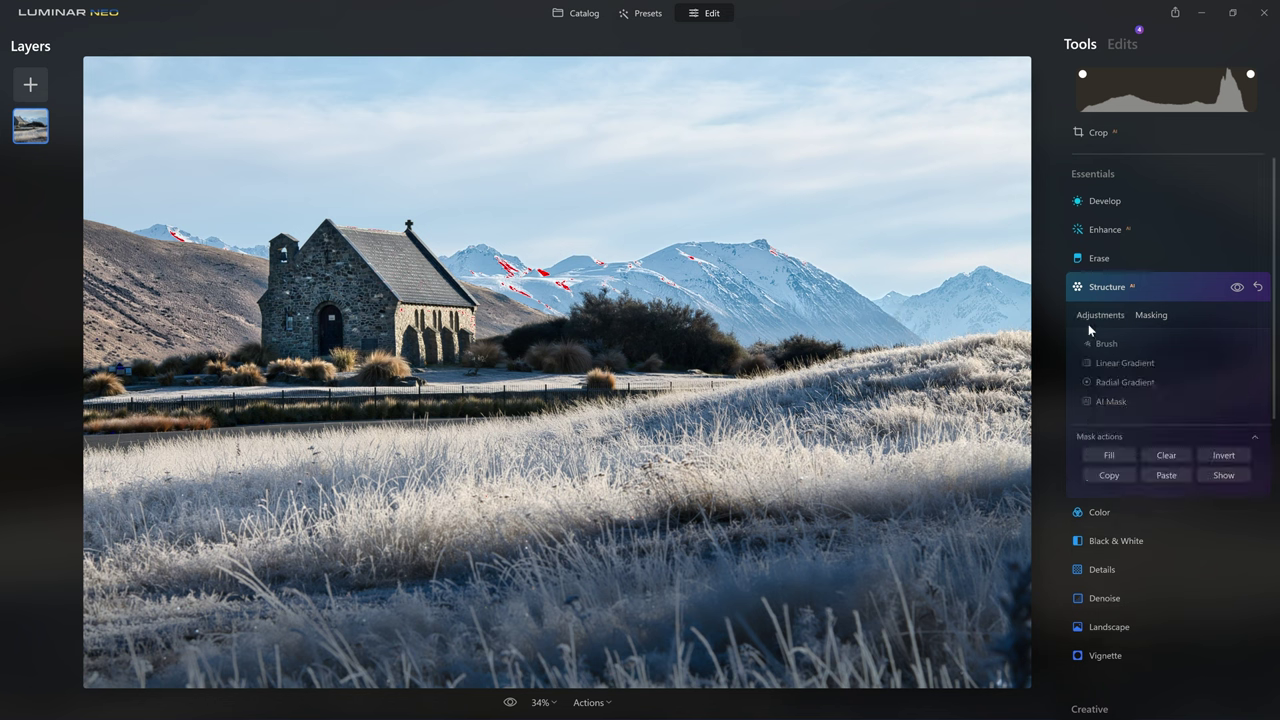
Step: Clear the Structure mask, re-mask the sky with AI, then show and invert it
click(1168, 456)
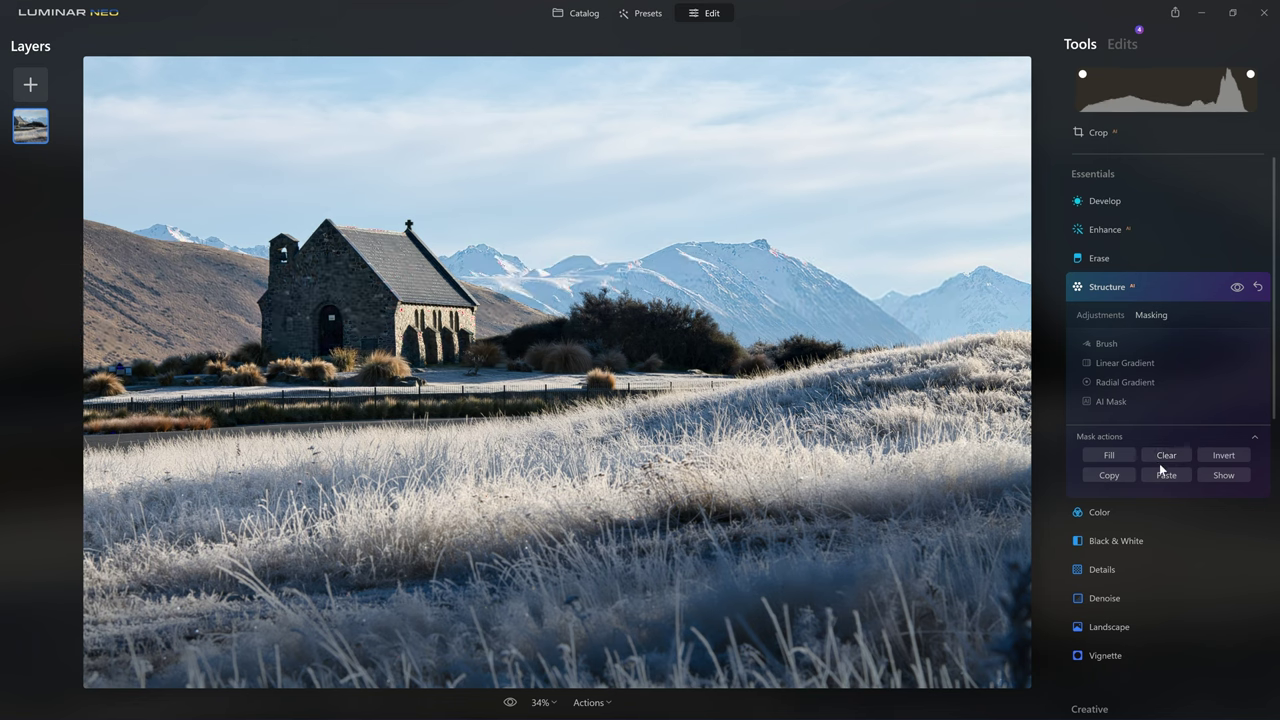
click(1127, 399)
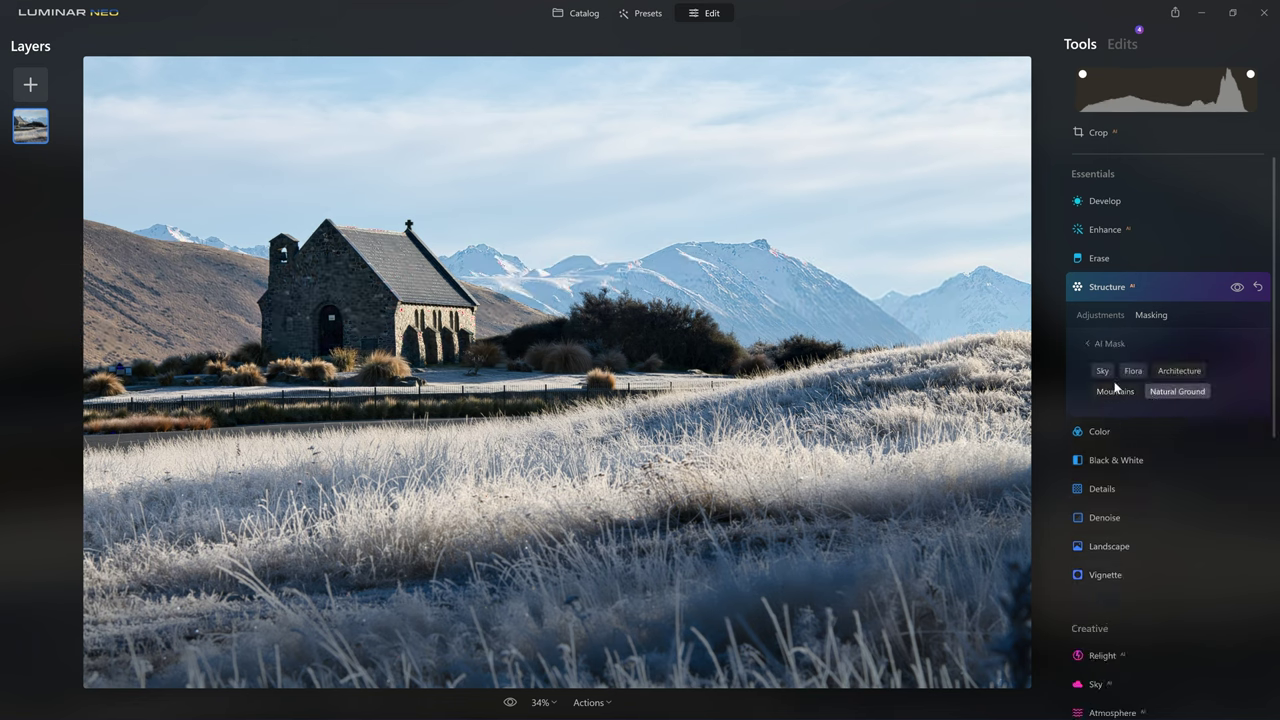
click(1104, 371)
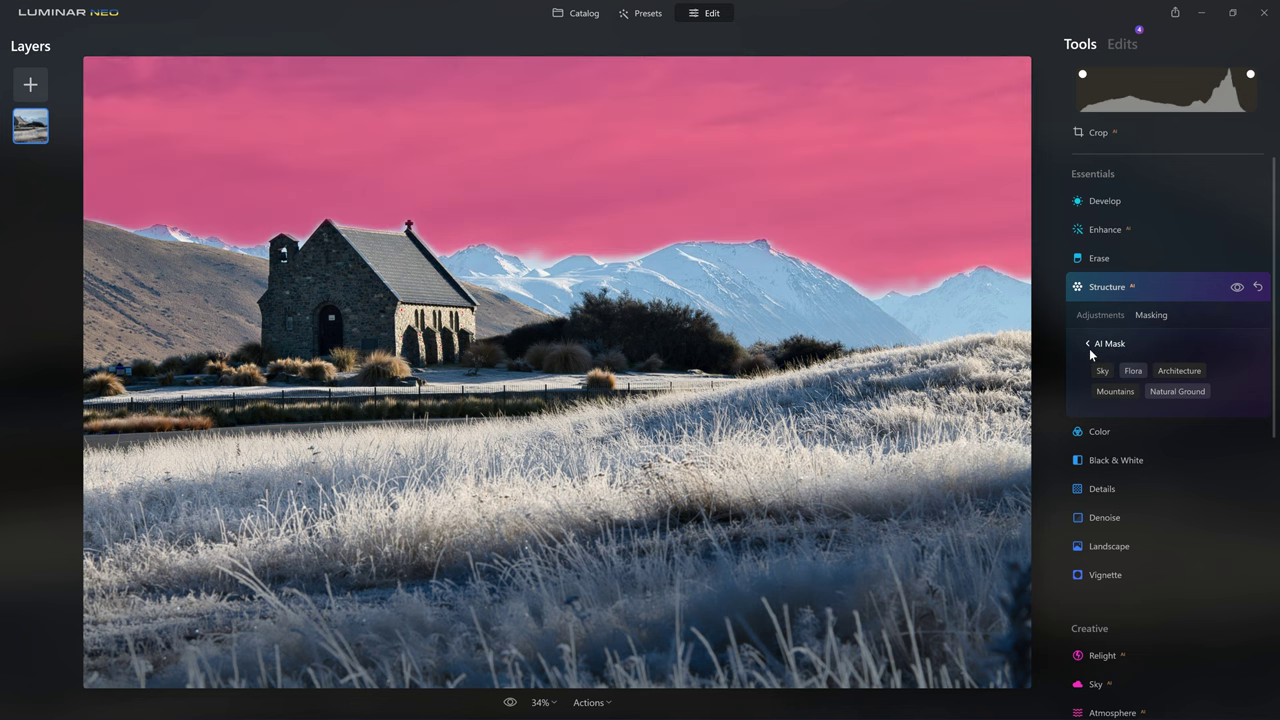
click(1115, 347)
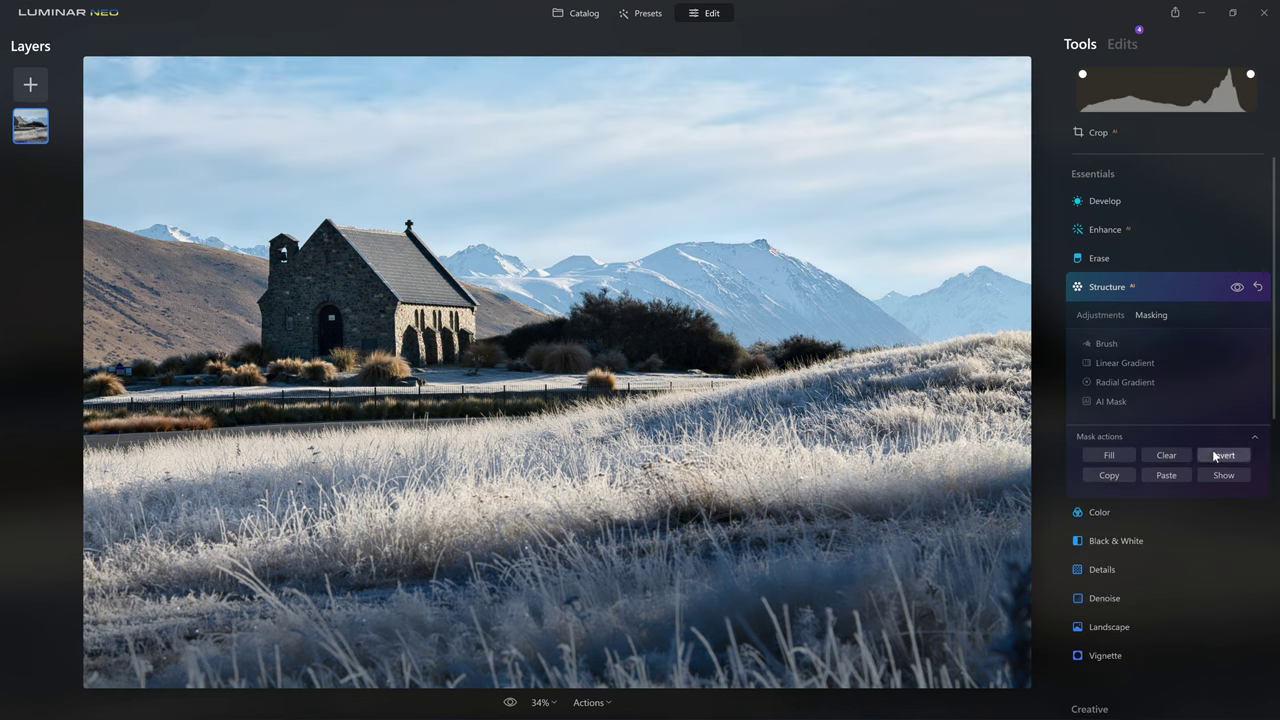
click(1242, 477)
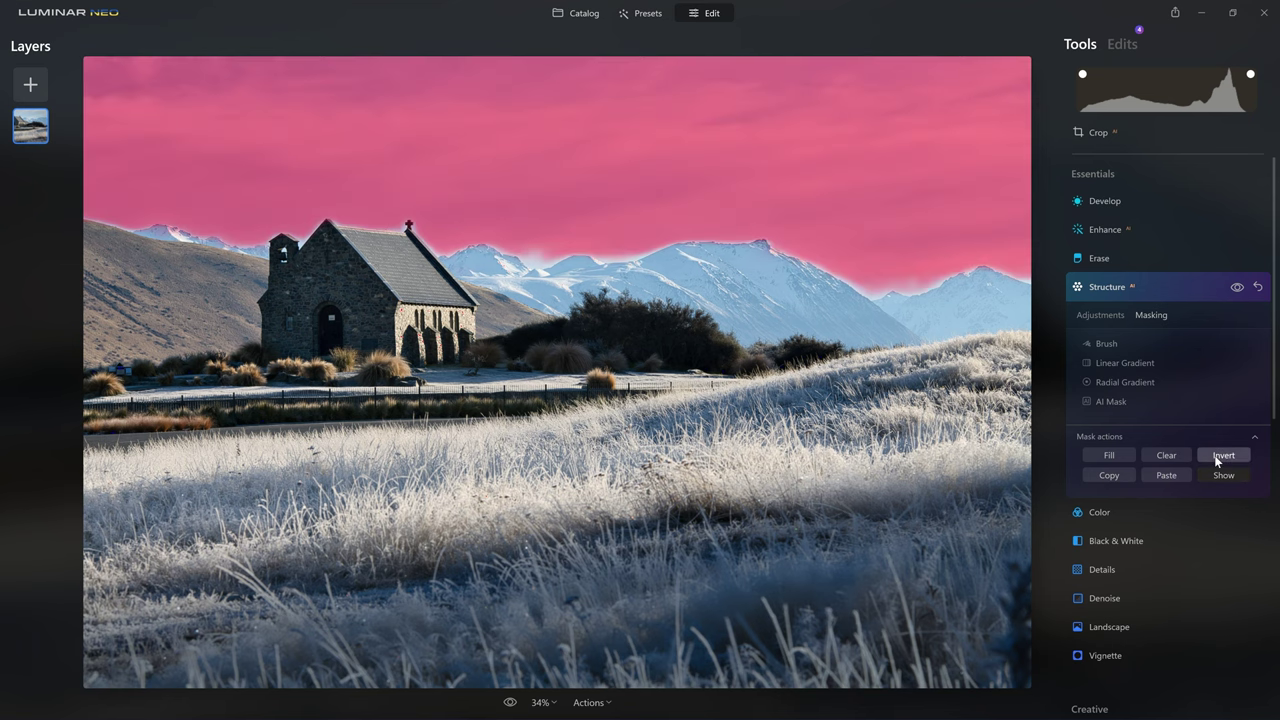
click(1222, 456)
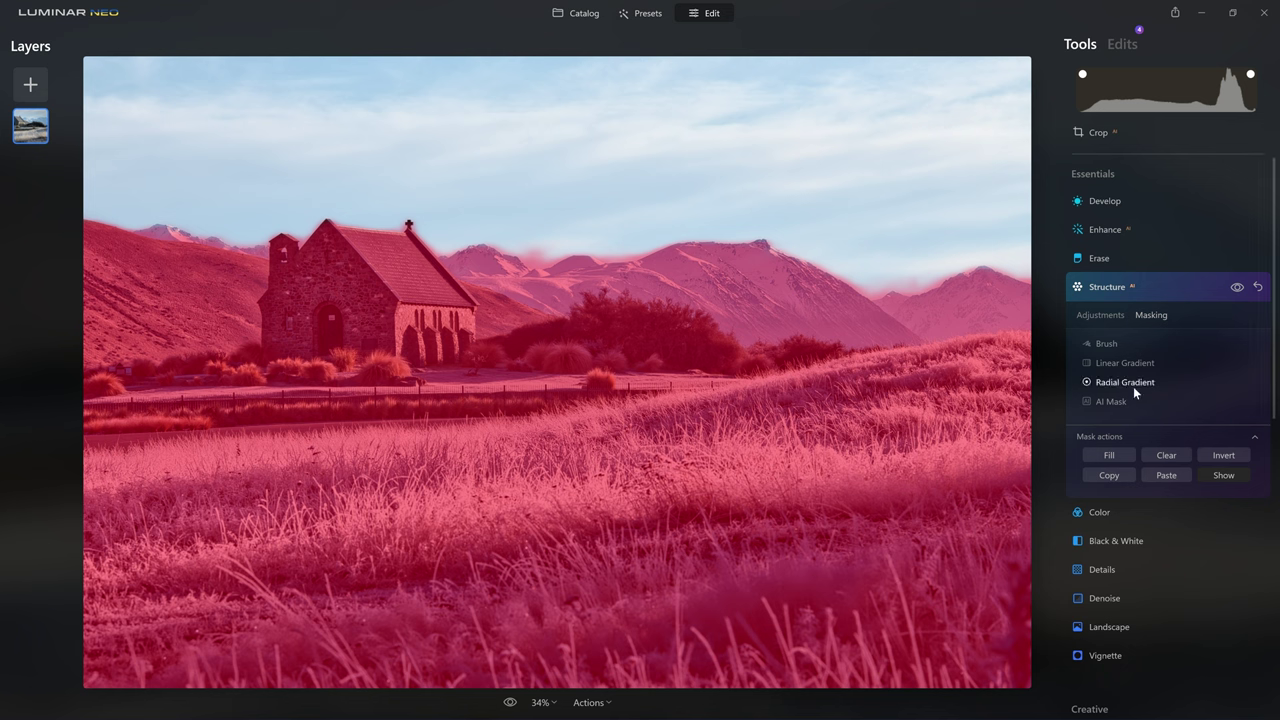
Step: Subtract the Natural Ground area from the Structure mask using AI Mask
click(1110, 401)
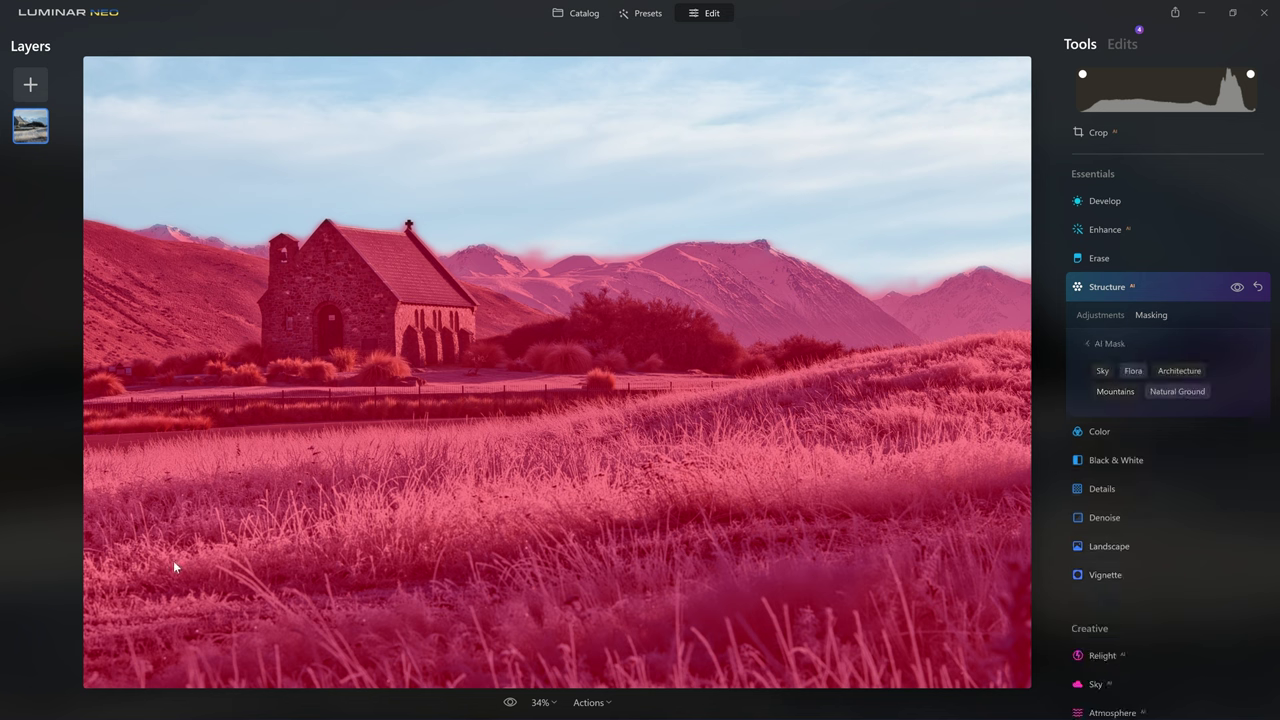
click(1175, 392)
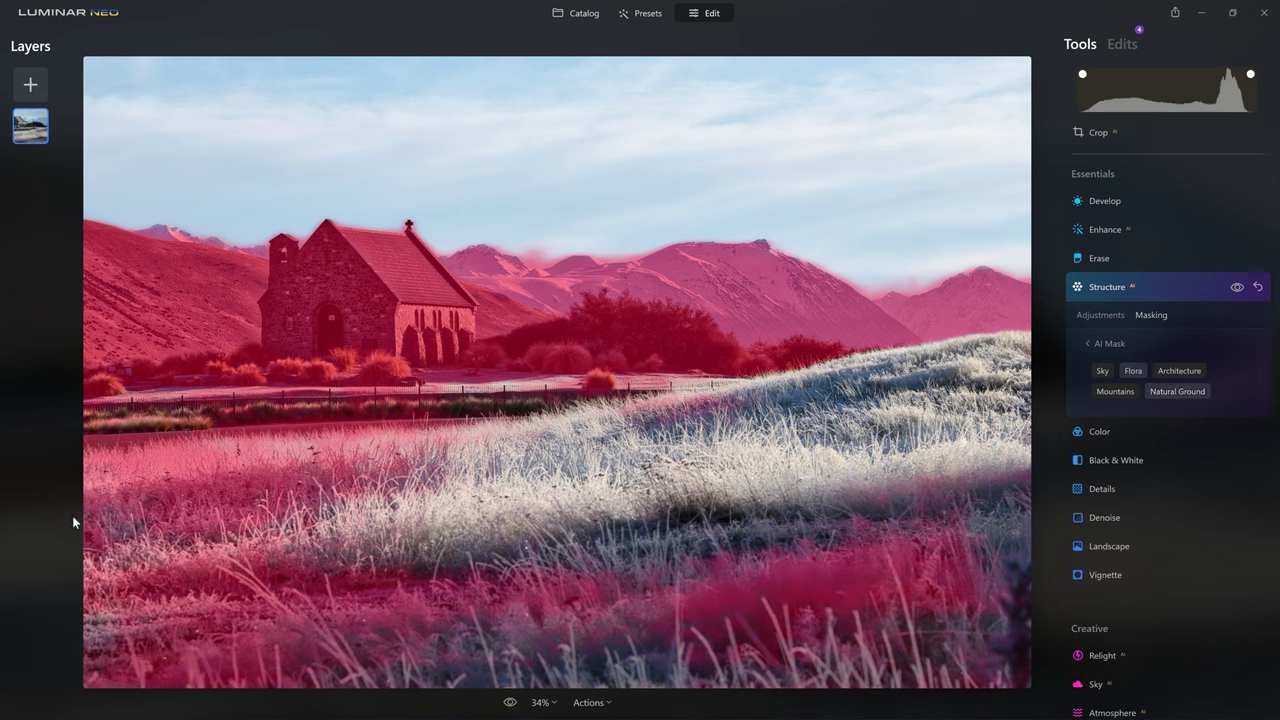
click(1105, 343)
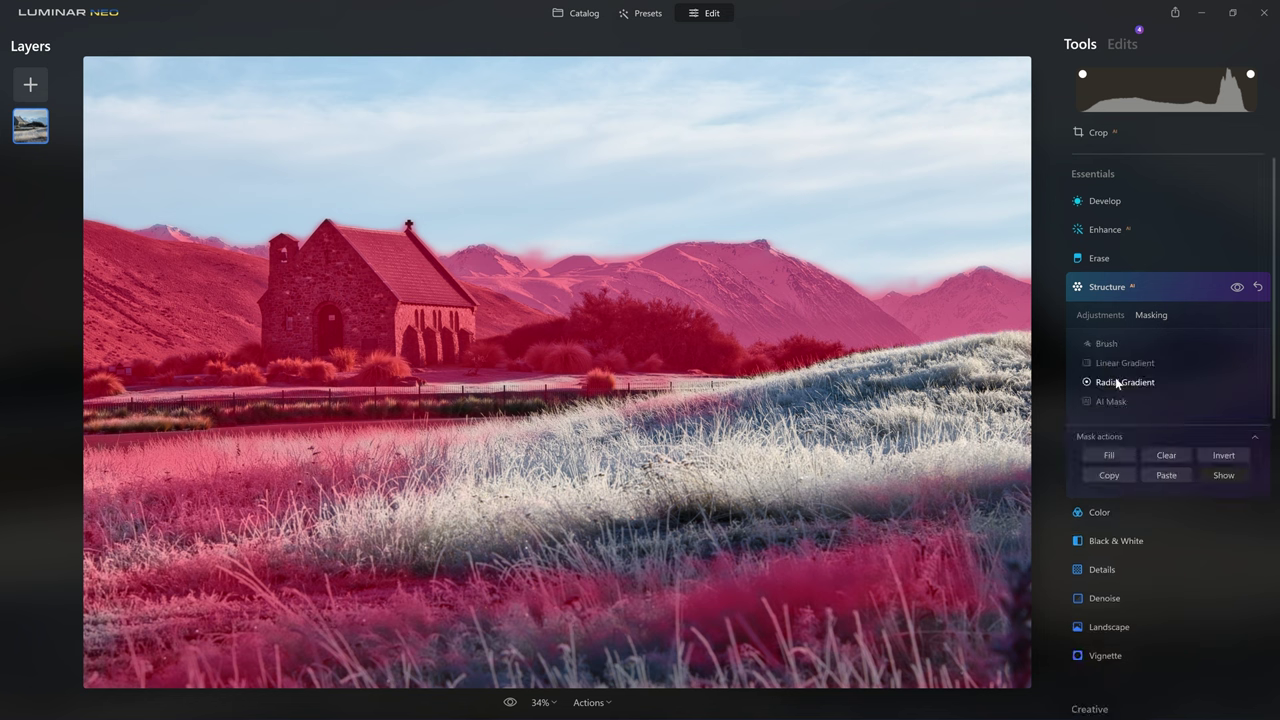
Step: Erase the foreground grass from the mask at Strength 100, then hide Structure to compare
click(1106, 343)
click(1208, 366)
drag(1183, 462, 1247, 462)
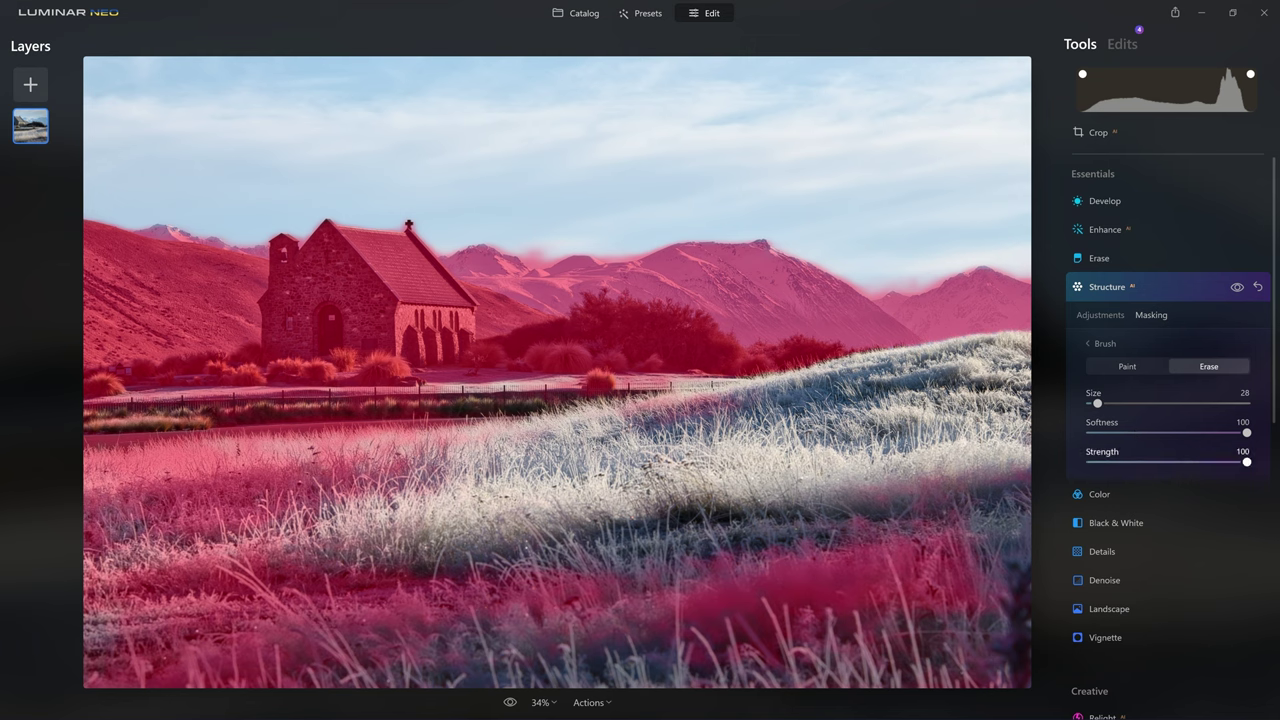
key(bracketright)
key(bracketright)
key(bracketright)
key(bracketright)
key(bracketright)
key(bracketright)
key(bracketright)
key(bracketright)
key(bracketright)
mouse_move(953, 488)
mouse_down()
mouse_move(971, 543)
mouse_move(857, 514)
mouse_move(971, 614)
mouse_move(960, 665)
mouse_up()
mouse_move(296, 652)
mouse_down()
mouse_move(32, 614)
mouse_move(260, 510)
mouse_move(78, 596)
mouse_move(337, 508)
mouse_move(817, 463)
mouse_move(594, 457)
mouse_up()
click(1100, 315)
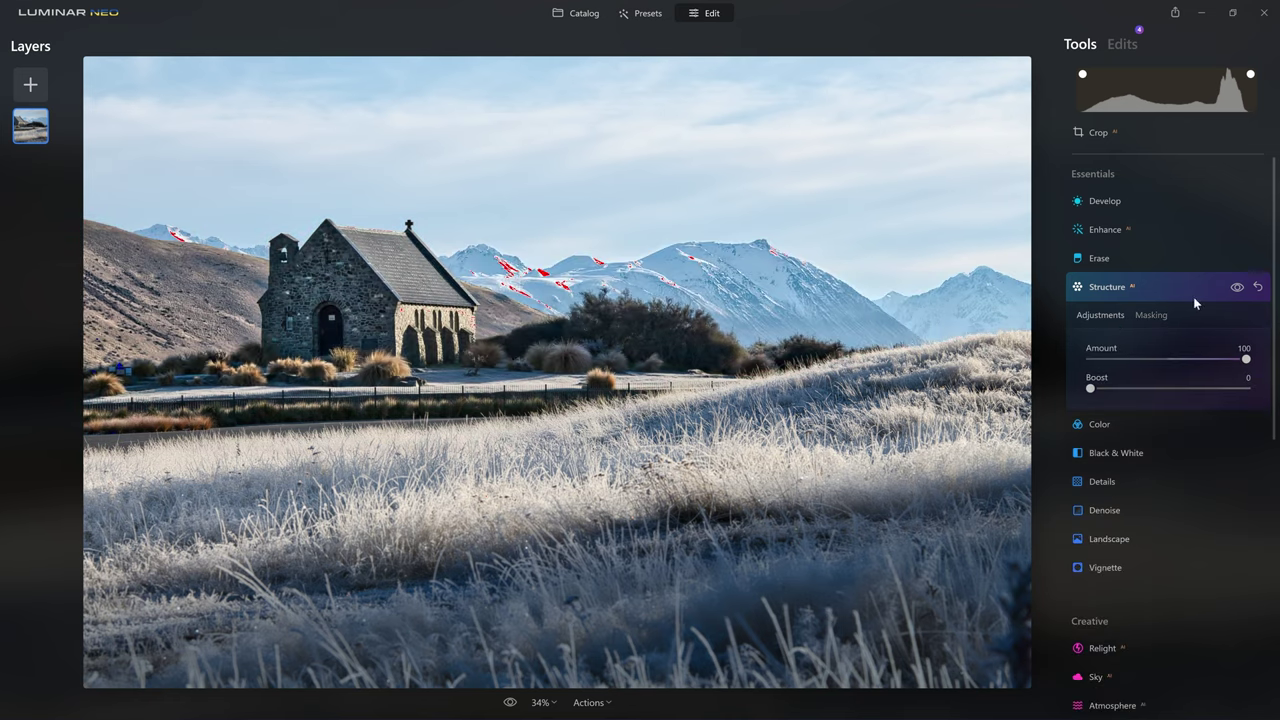
click(1237, 287)
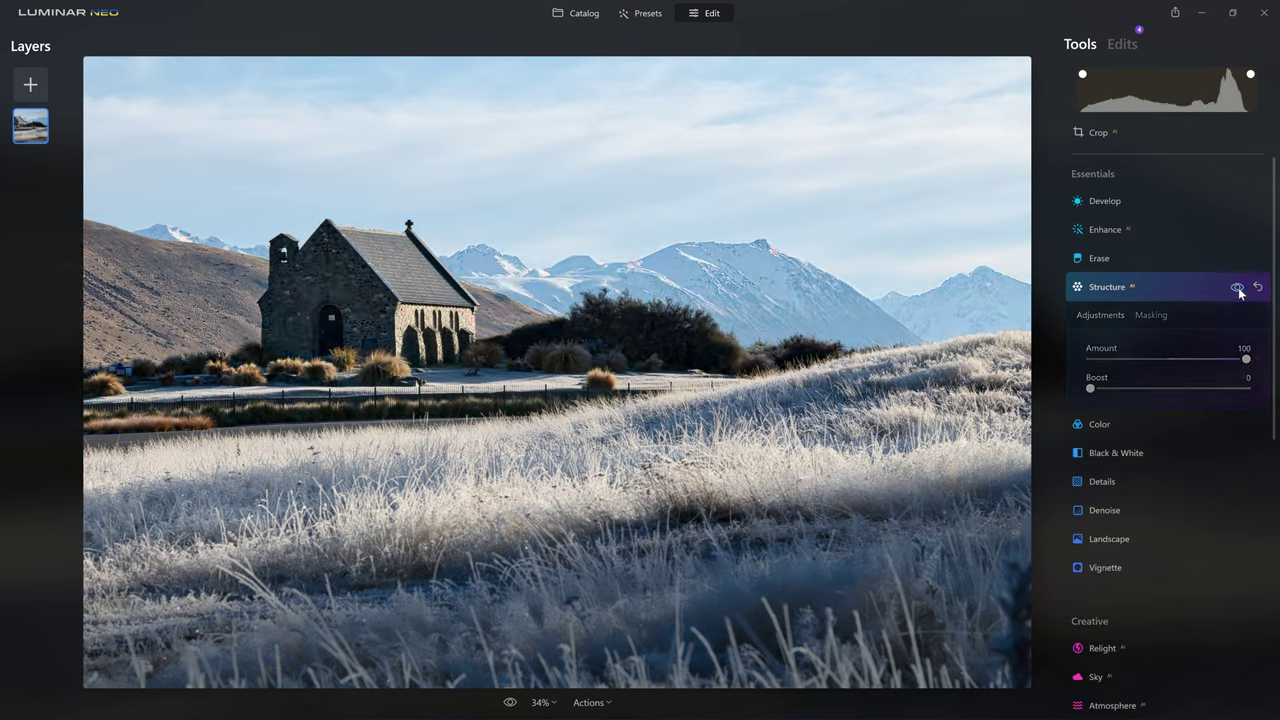
Step: Turn the Structure effect back on, so Amount 100 shows on the masked church and mountains
click(1237, 288)
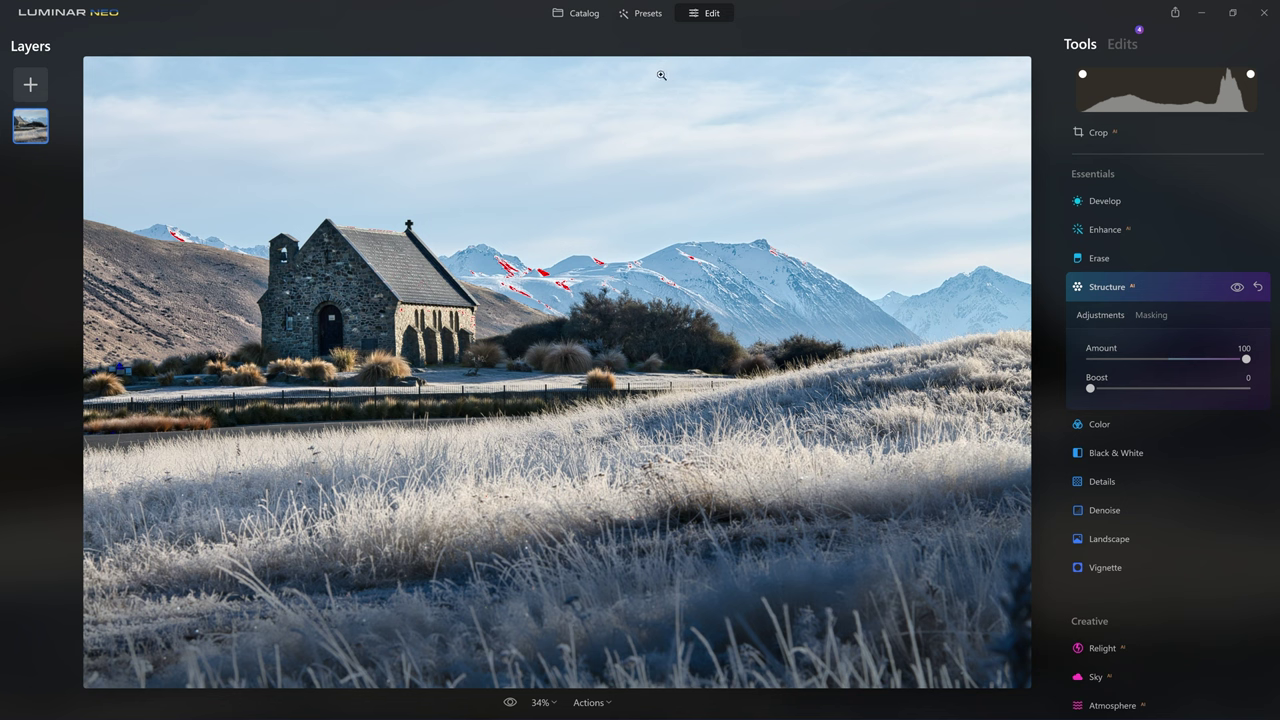
Step: In Develop, set Exposure -0.94, Highlights -29, and cool Temperature to -5 with Tint 8
click(1121, 201)
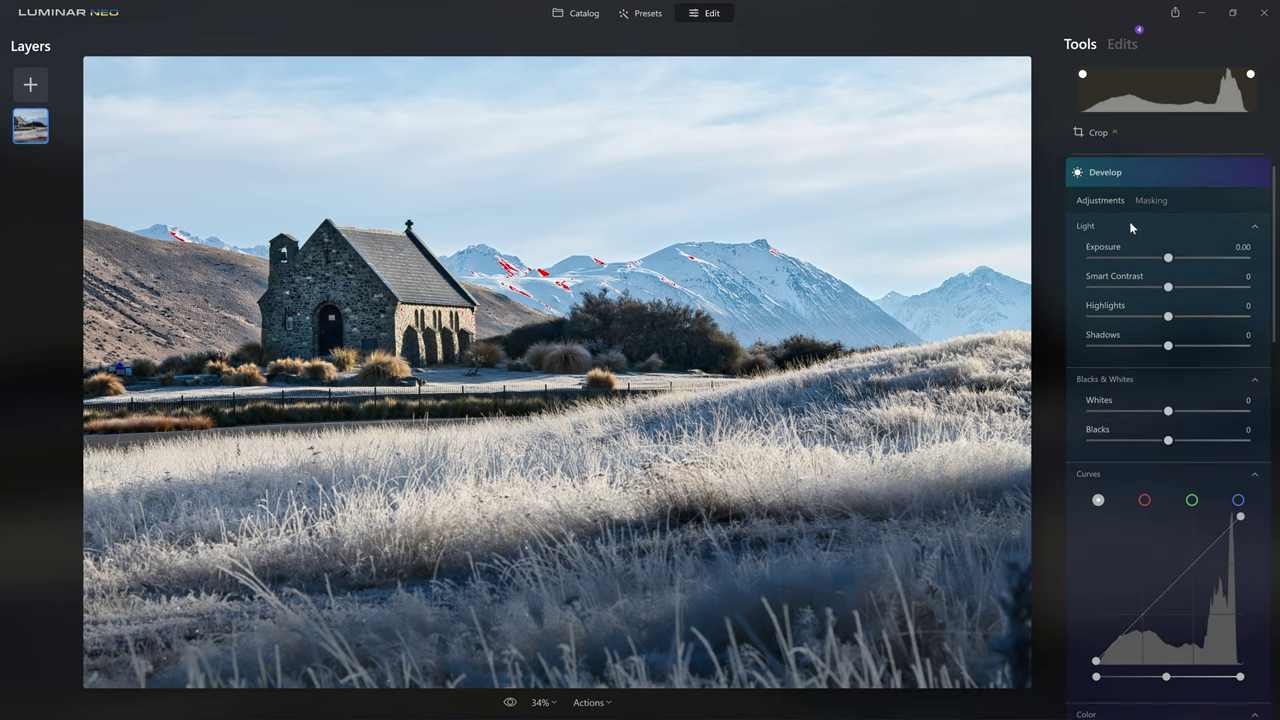
drag(1170, 259, 1154, 258)
drag(1168, 317, 1146, 317)
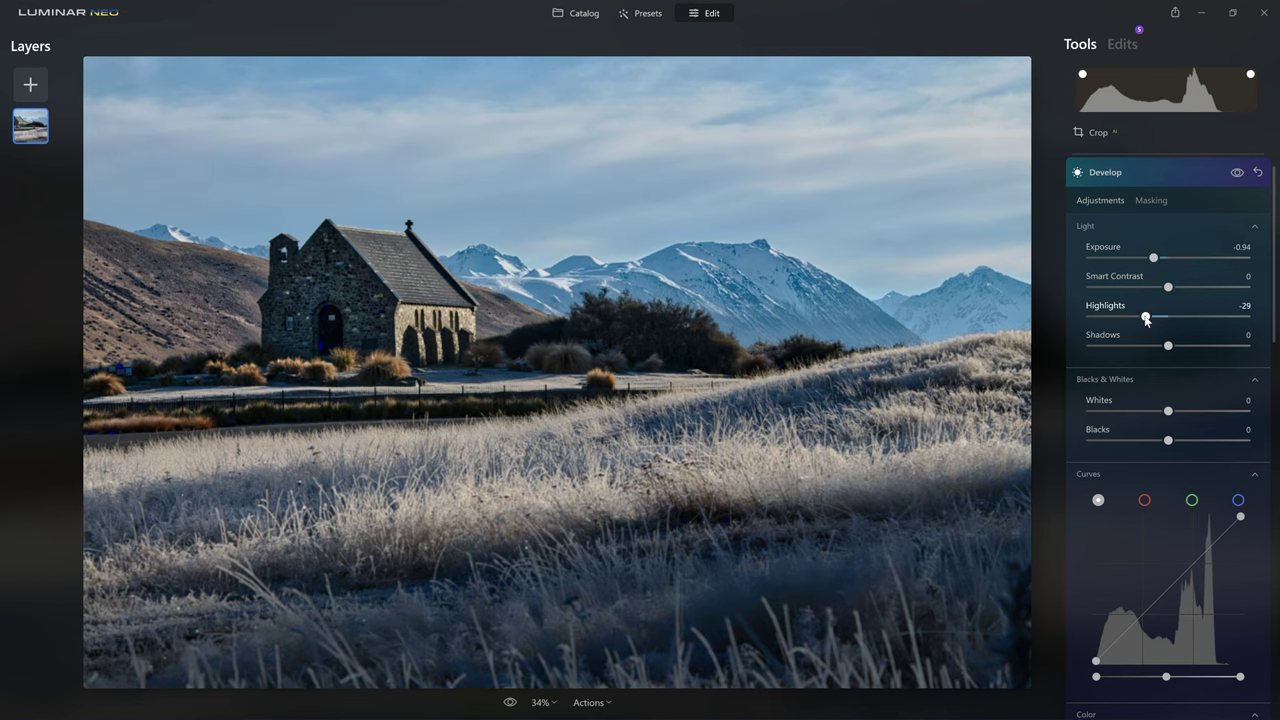
scroll(1166, 409, down, 3)
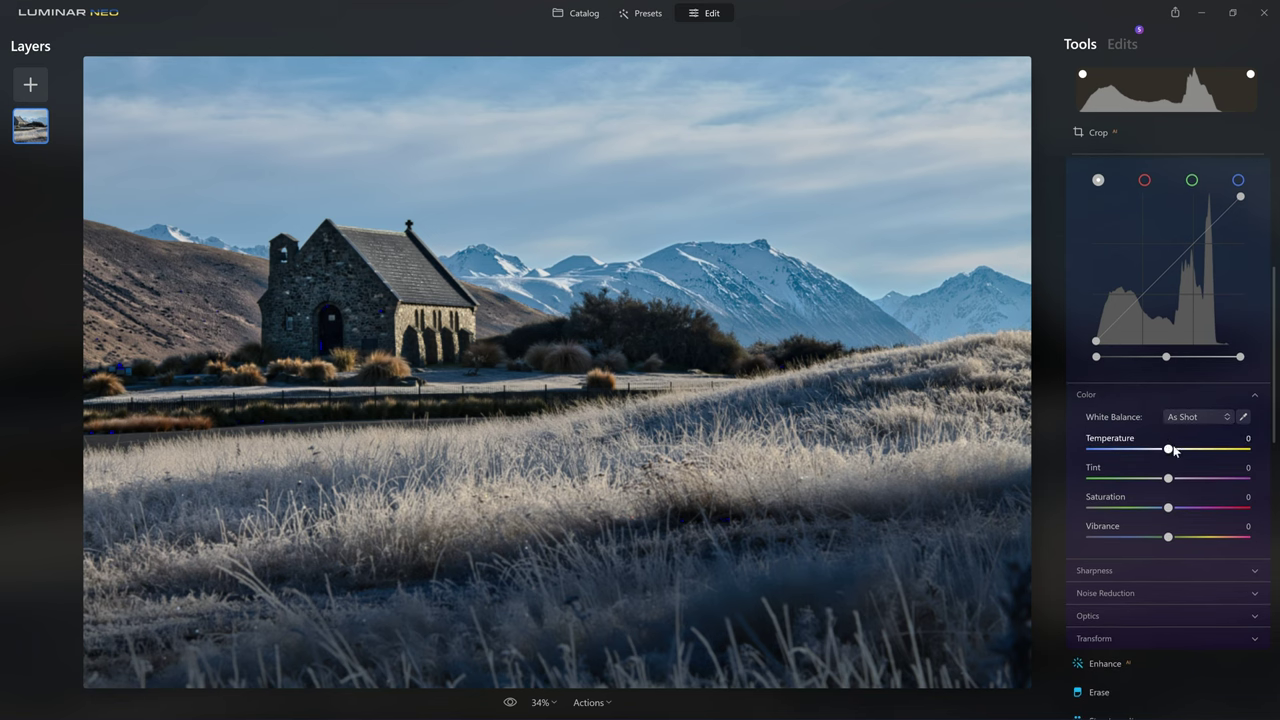
drag(1170, 453, 1177, 487)
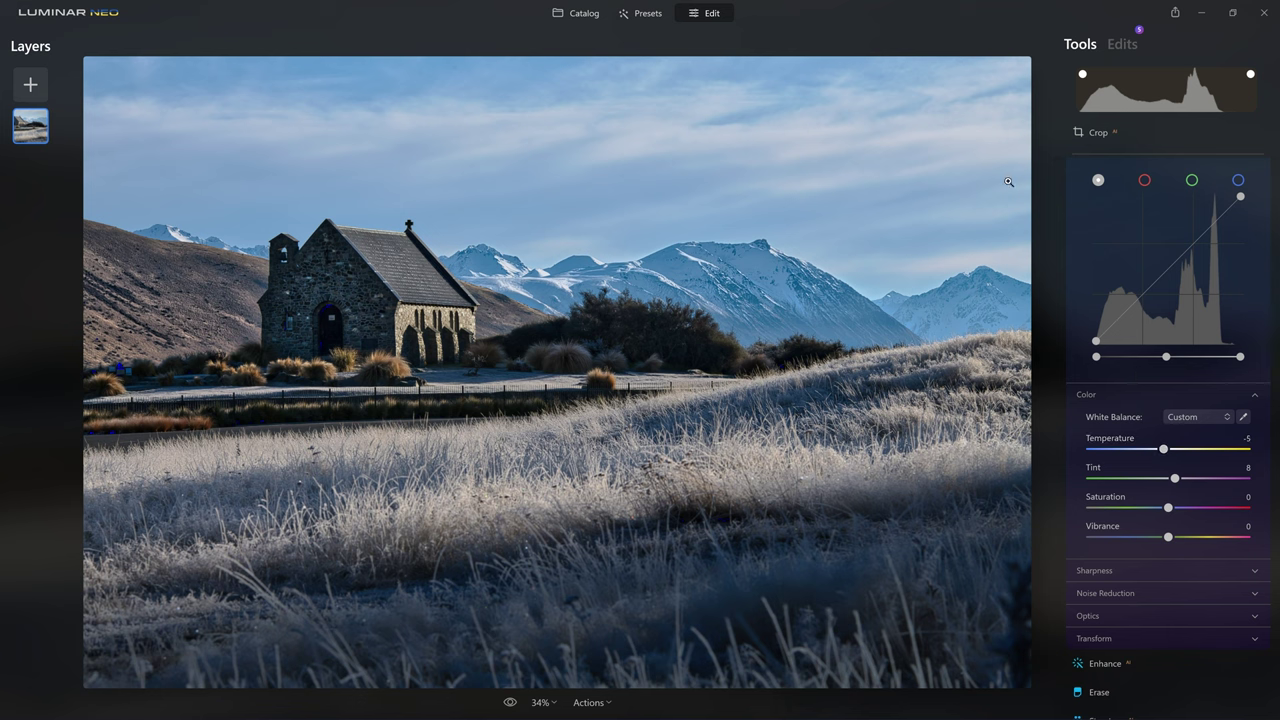
scroll(1129, 413, up, 5)
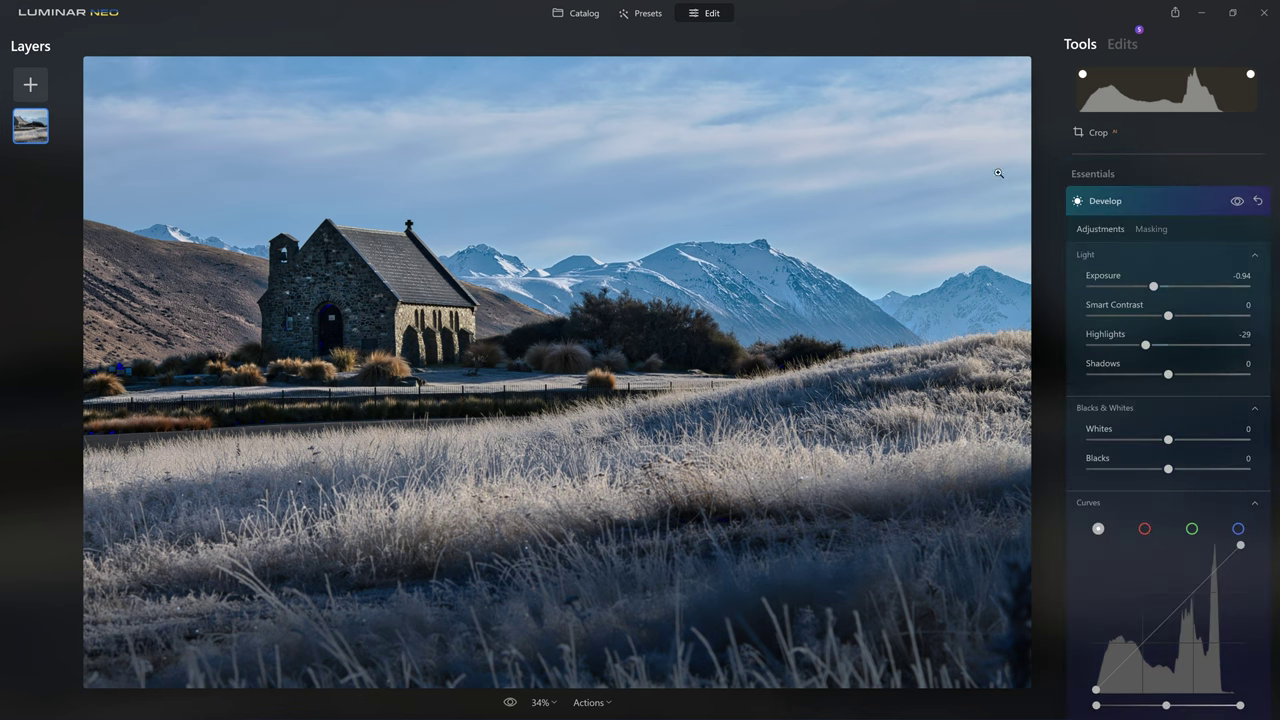
Step: Try an AI Sky mask on Develop, clear it, and pick Linear Gradient
click(1168, 229)
click(1150, 315)
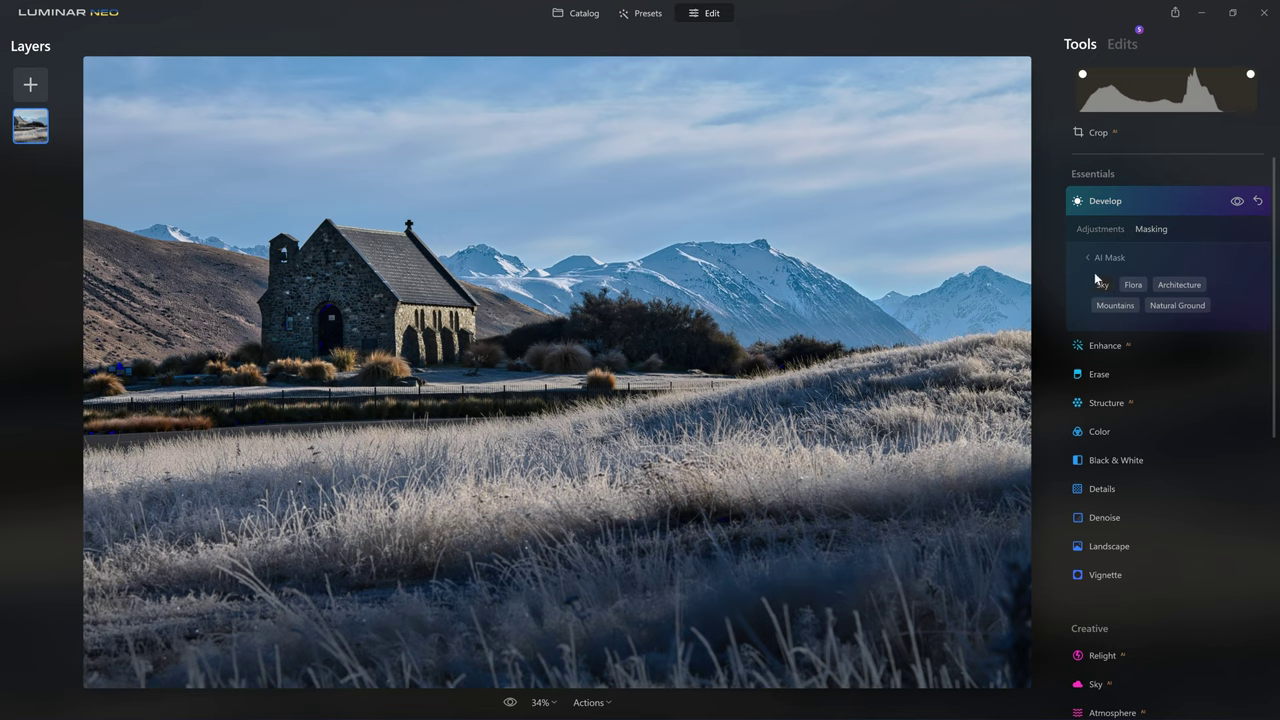
click(1100, 282)
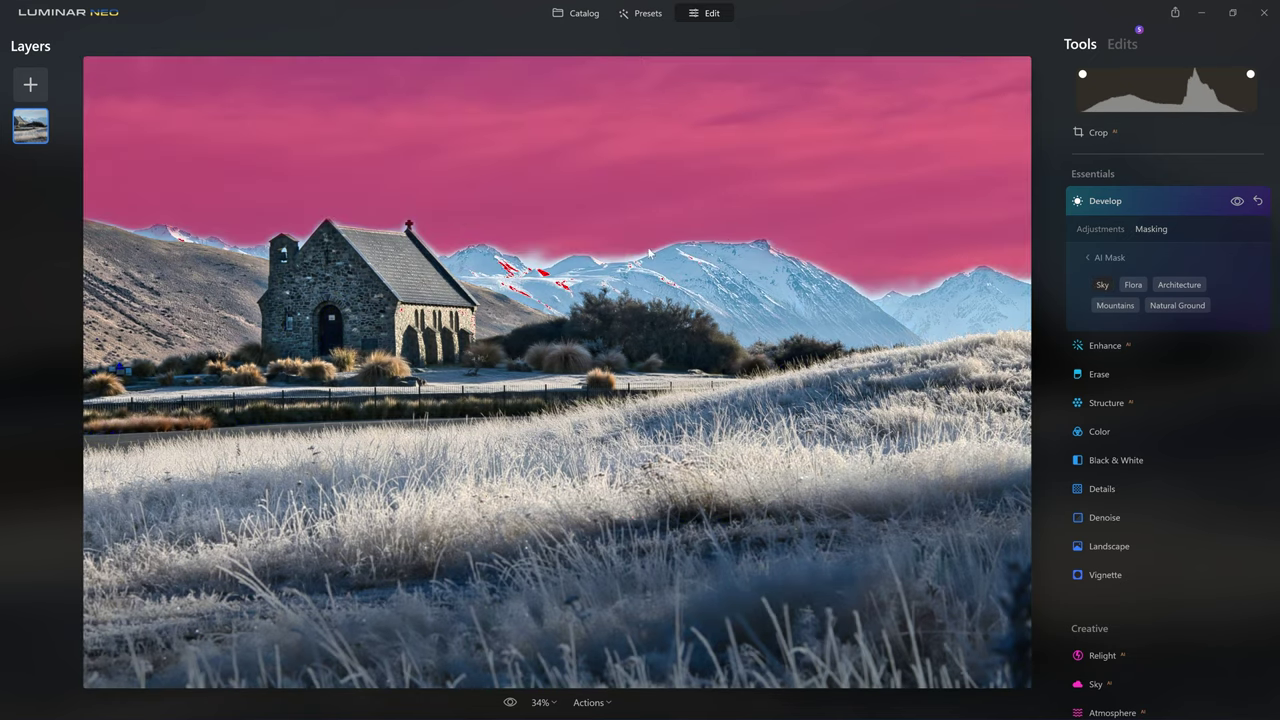
click(1111, 258)
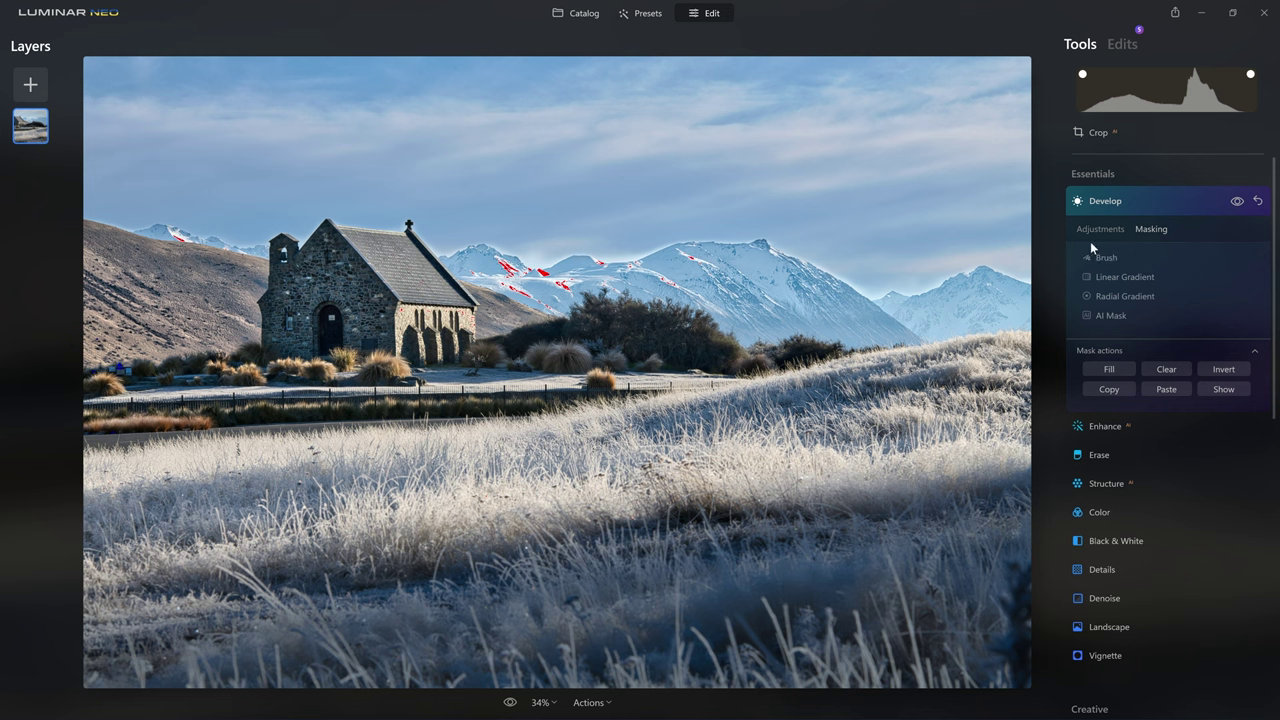
click(1174, 369)
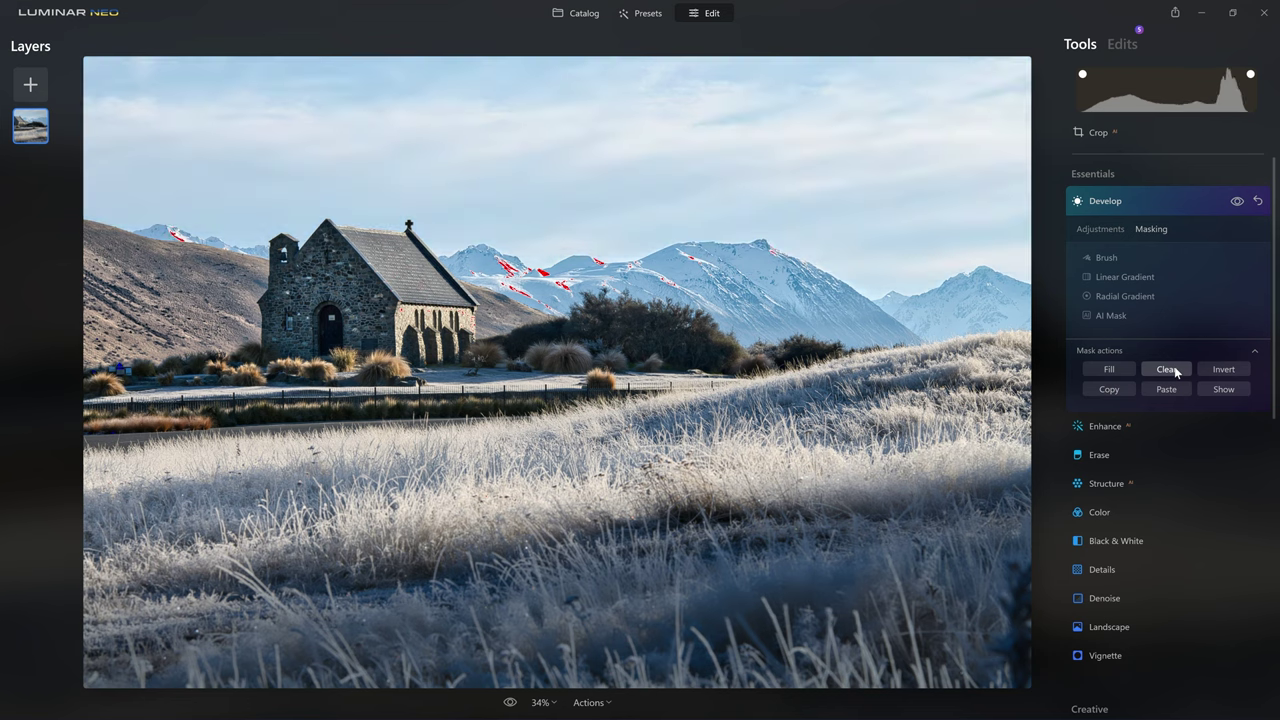
click(1107, 276)
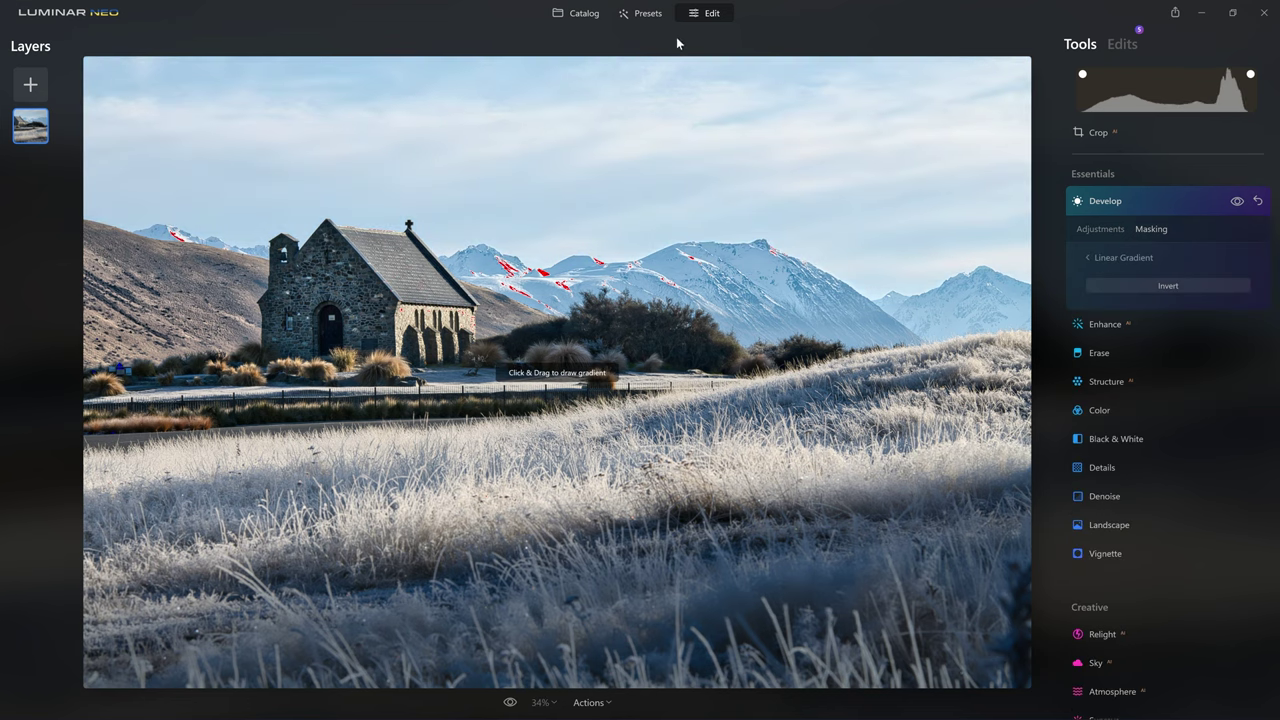
Step: Draw a linear gradient fading down over the sky, then toggle Develop off and on to compare
drag(680, 62, 680, 351)
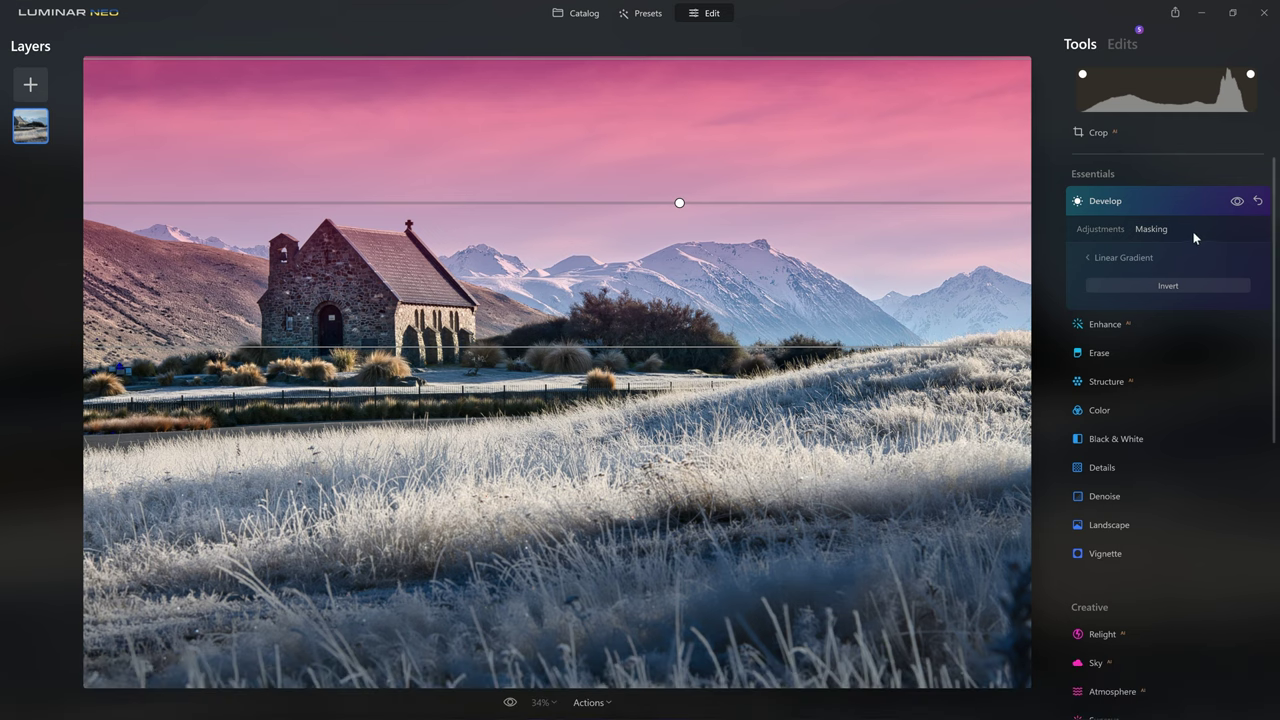
click(1220, 206)
click(1237, 202)
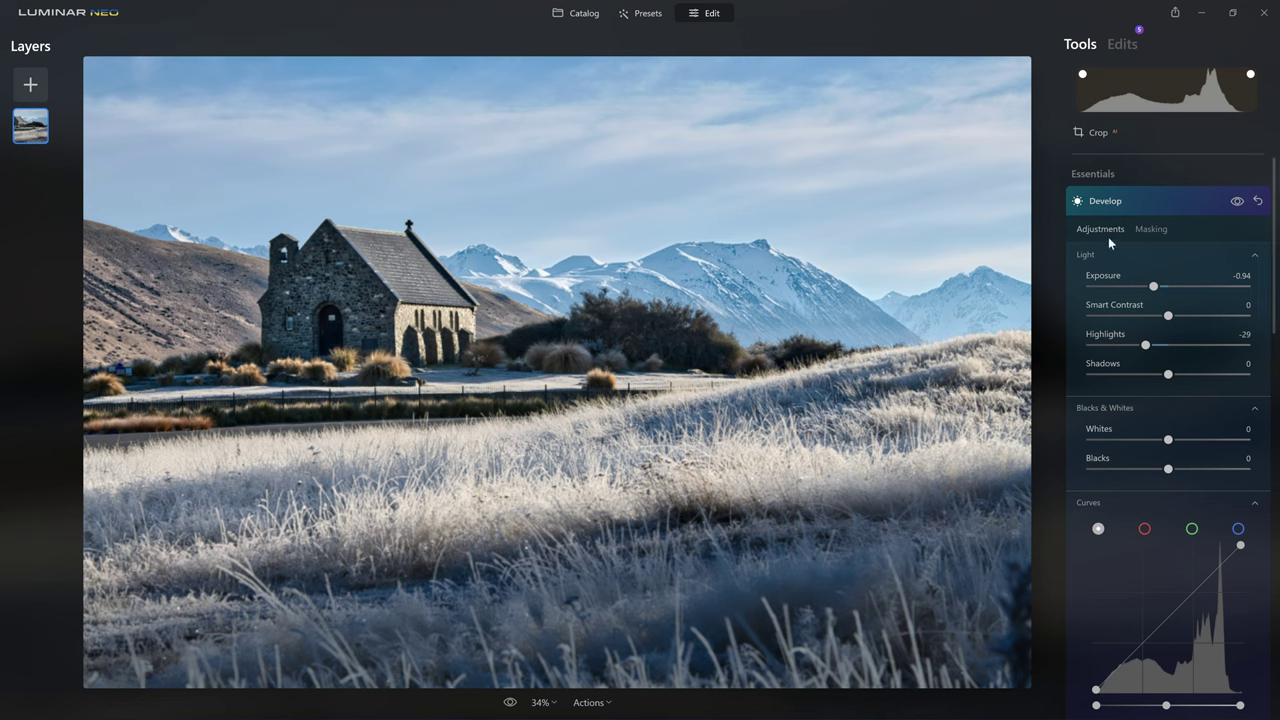
click(1241, 204)
click(1232, 201)
Step: Reopen Develop's masking options and go back to the list of mask tools
scroll(1143, 205, down, 1)
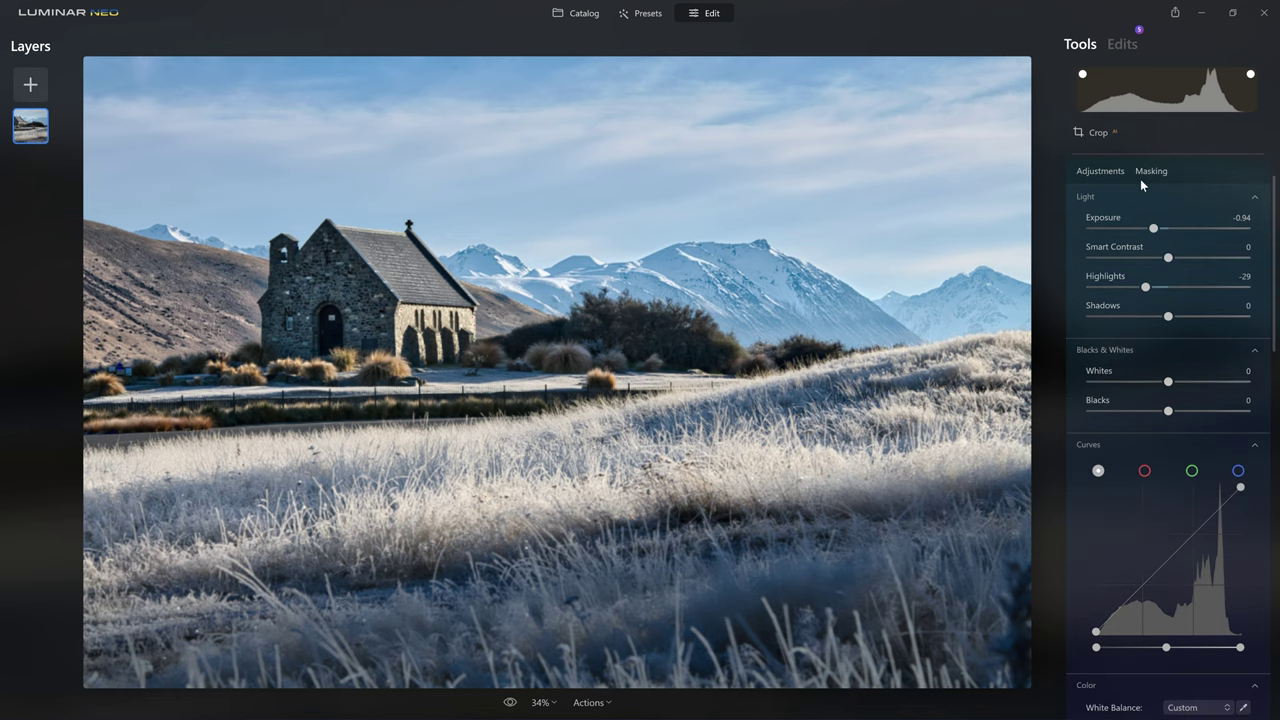
click(1190, 170)
scroll(1170, 220, up, 1)
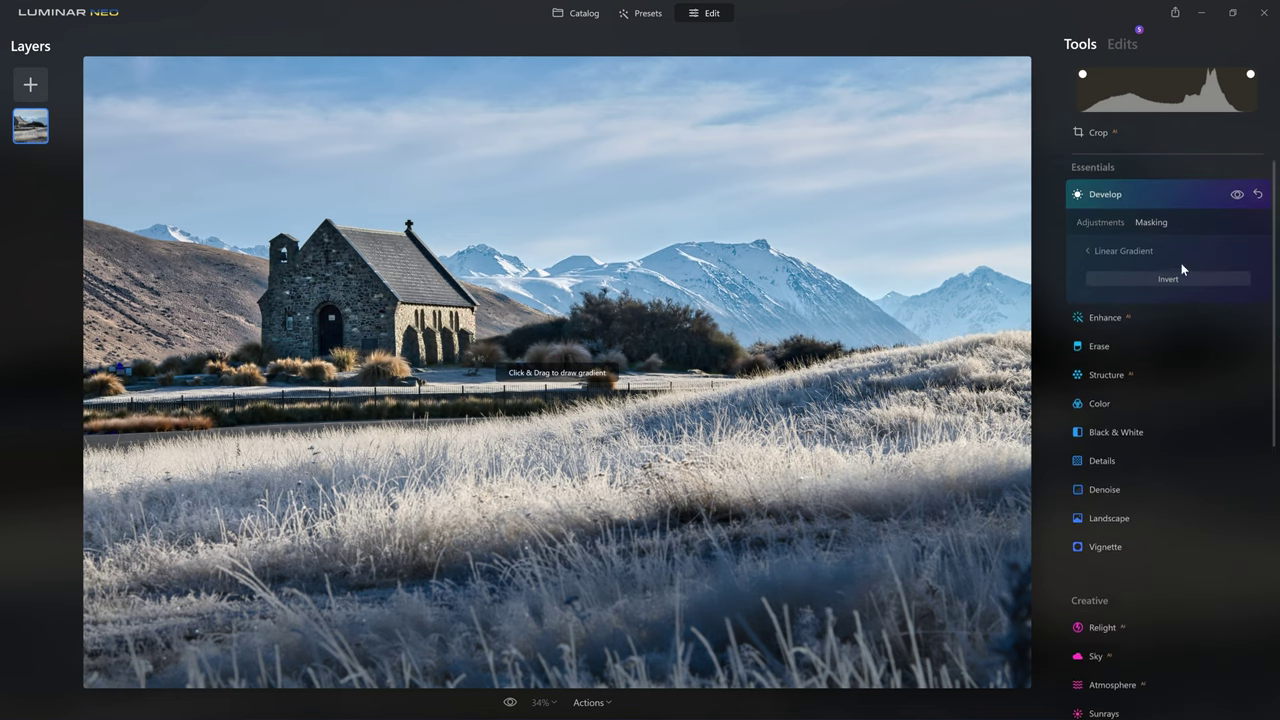
click(1120, 256)
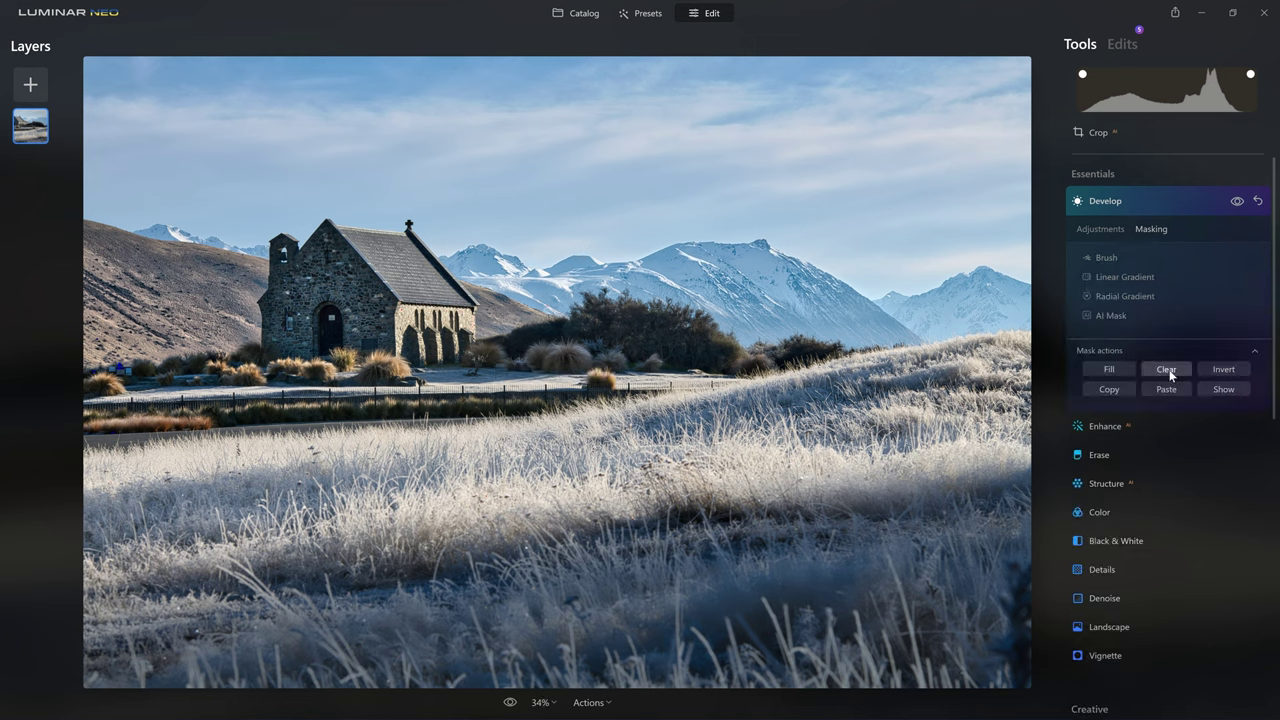
Step: Show the gradient mask as a pink sky overlay and open the AI Mask subject list
click(1224, 389)
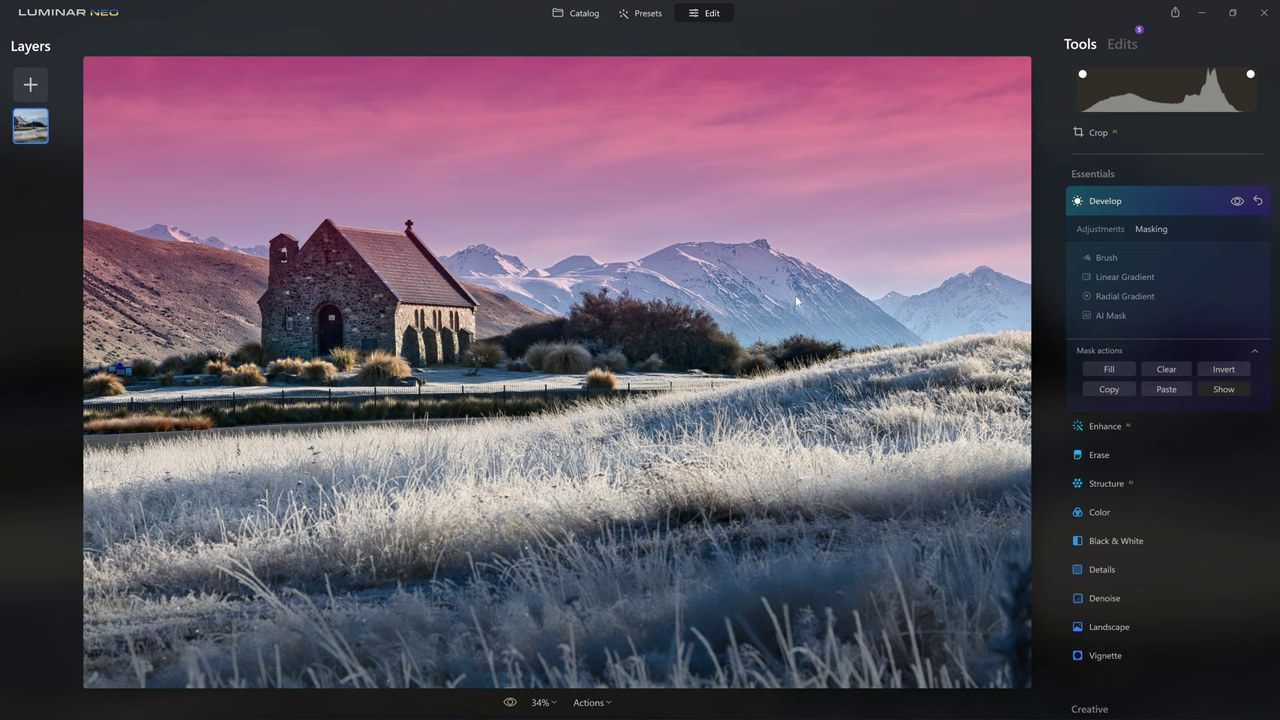
click(1111, 316)
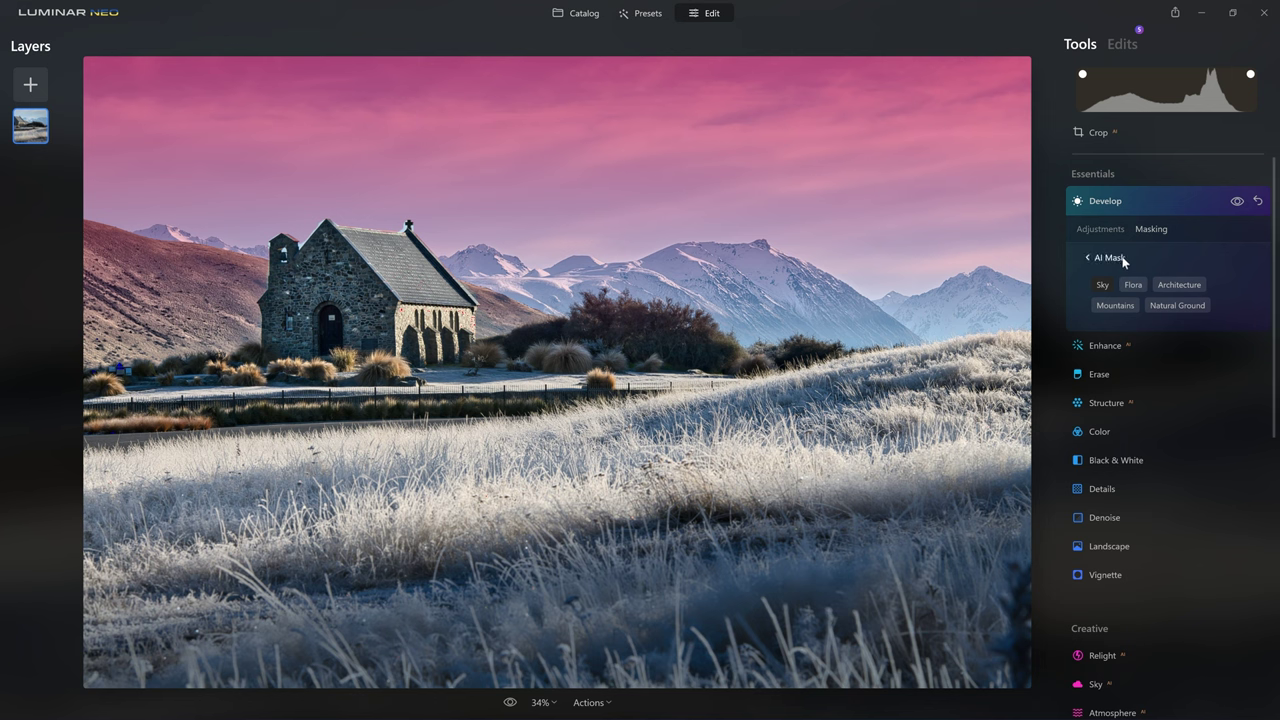
Step: Erase the gradient mask over the mountains and church with the brush at Strength 47
click(1124, 261)
click(1108, 256)
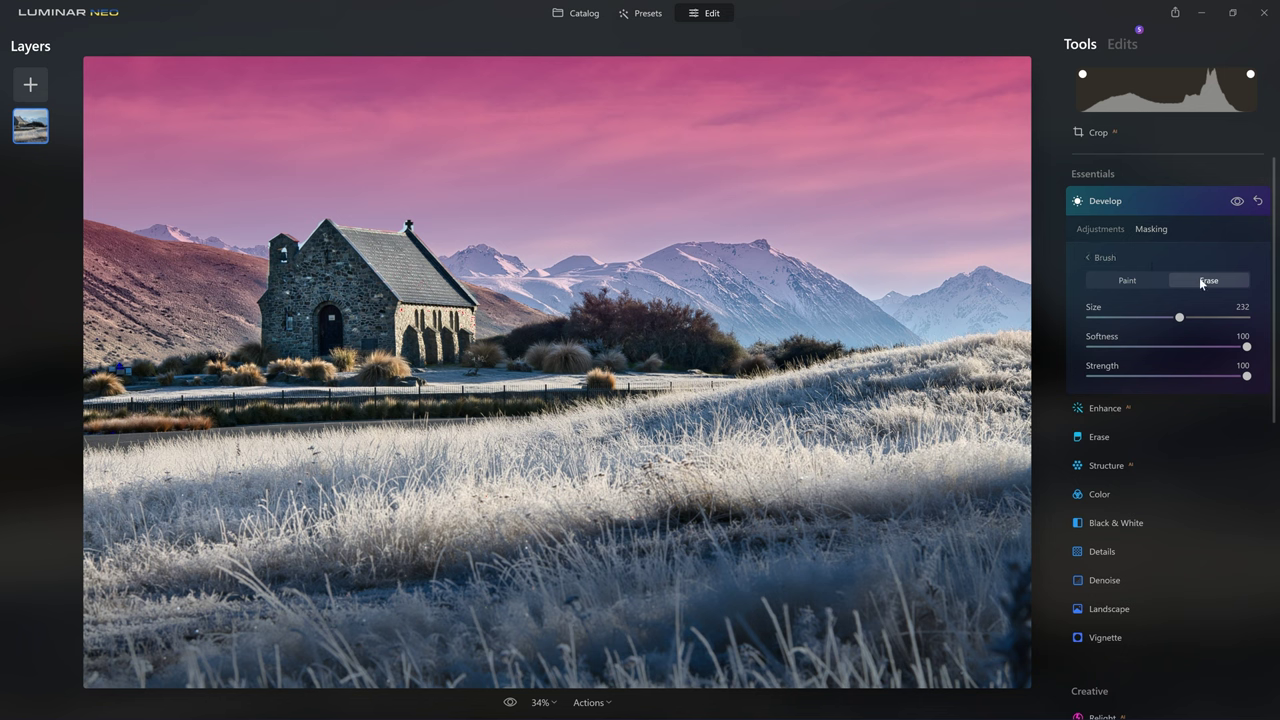
drag(1192, 372, 1163, 377)
key(bracketright)
key(bracketright)
key(bracketright)
key(bracketright)
key(bracketright)
key(bracketright)
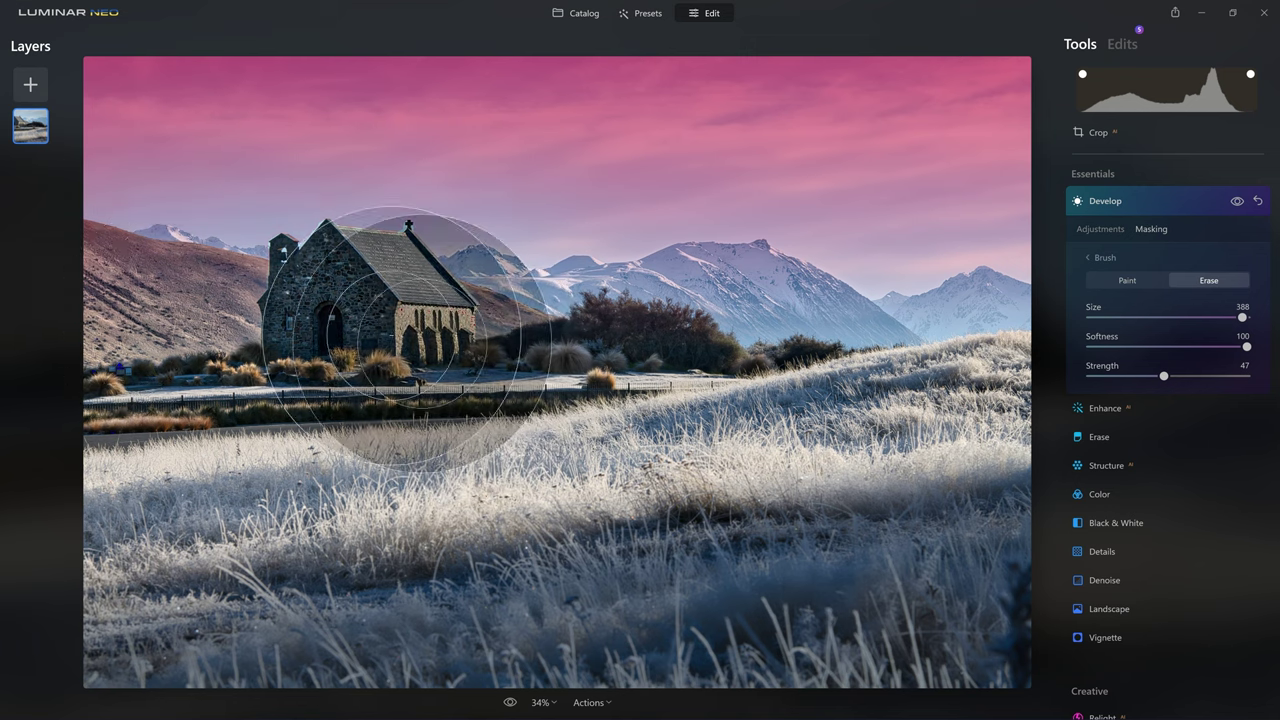
mouse_move(543, 337)
mouse_down()
mouse_move(391, 335)
mouse_move(511, 382)
mouse_move(480, 343)
mouse_up()
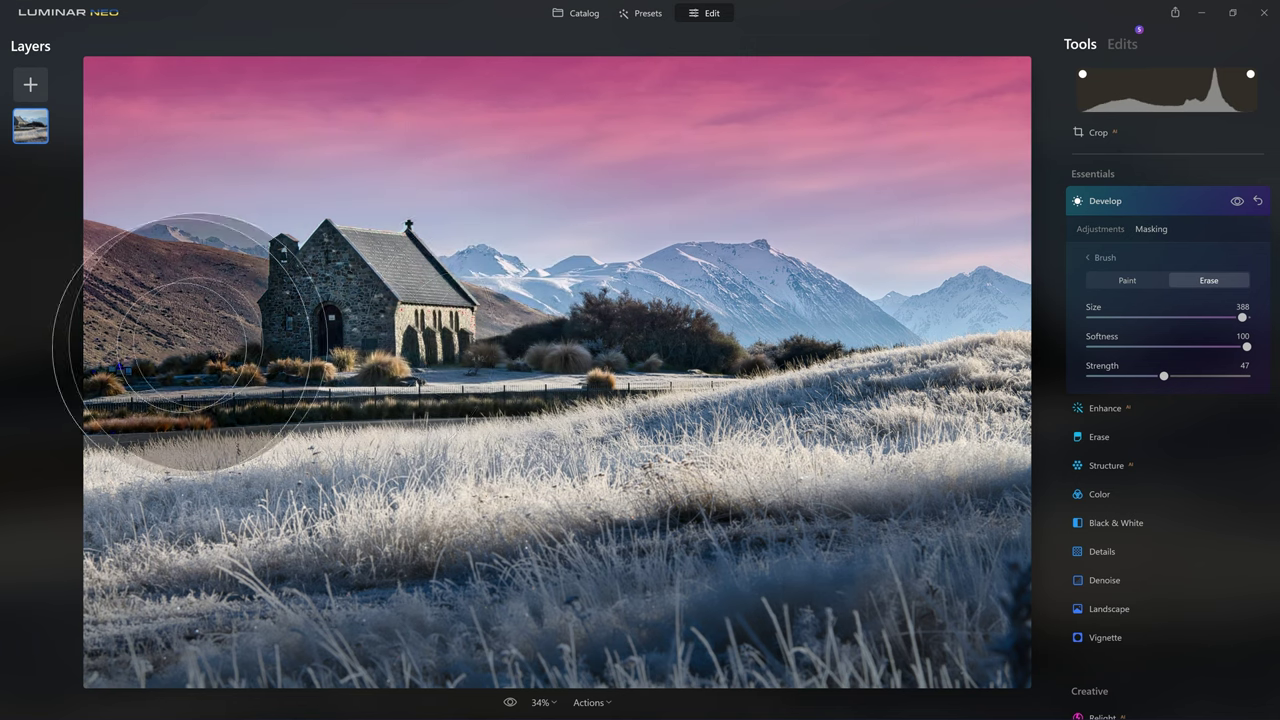
key(bracketleft)
key(bracketleft)
key(bracketleft)
key(bracketleft)
key(bracketleft)
key(bracketleft)
key(bracketleft)
key(bracketleft)
key(bracketleft)
key(bracketleft)
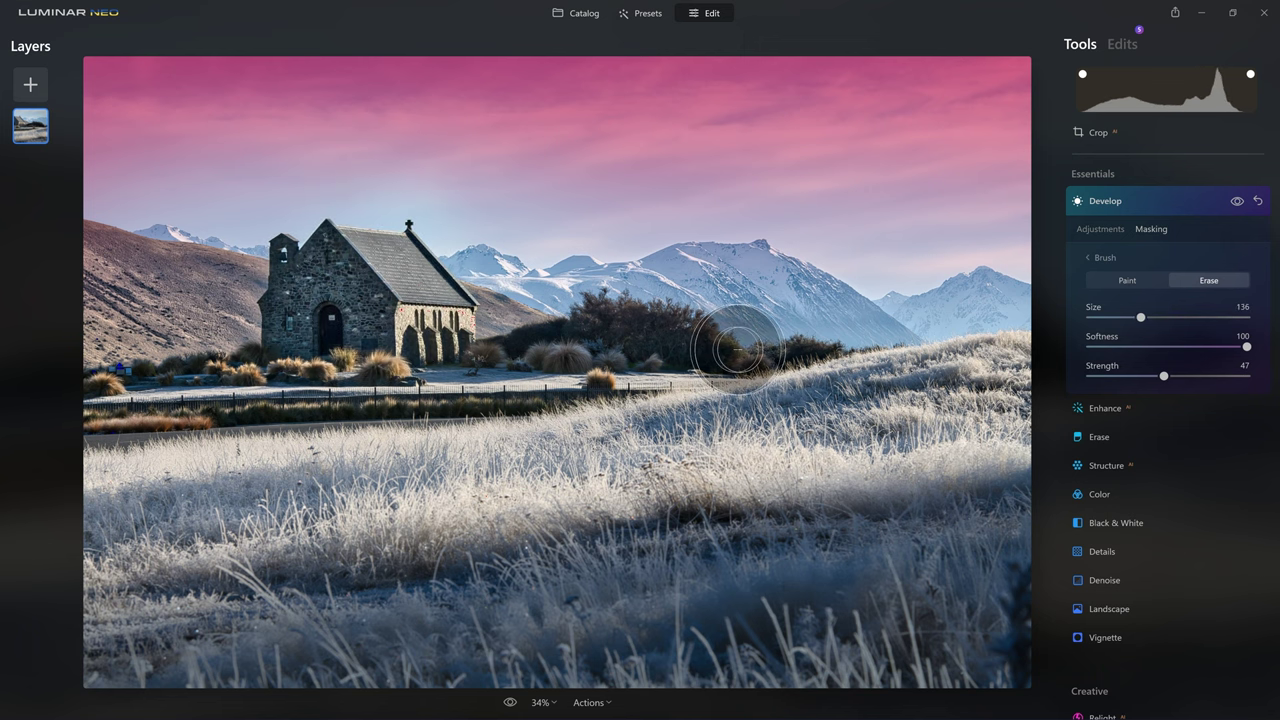
click(1112, 226)
scroll(1112, 223, down, 2)
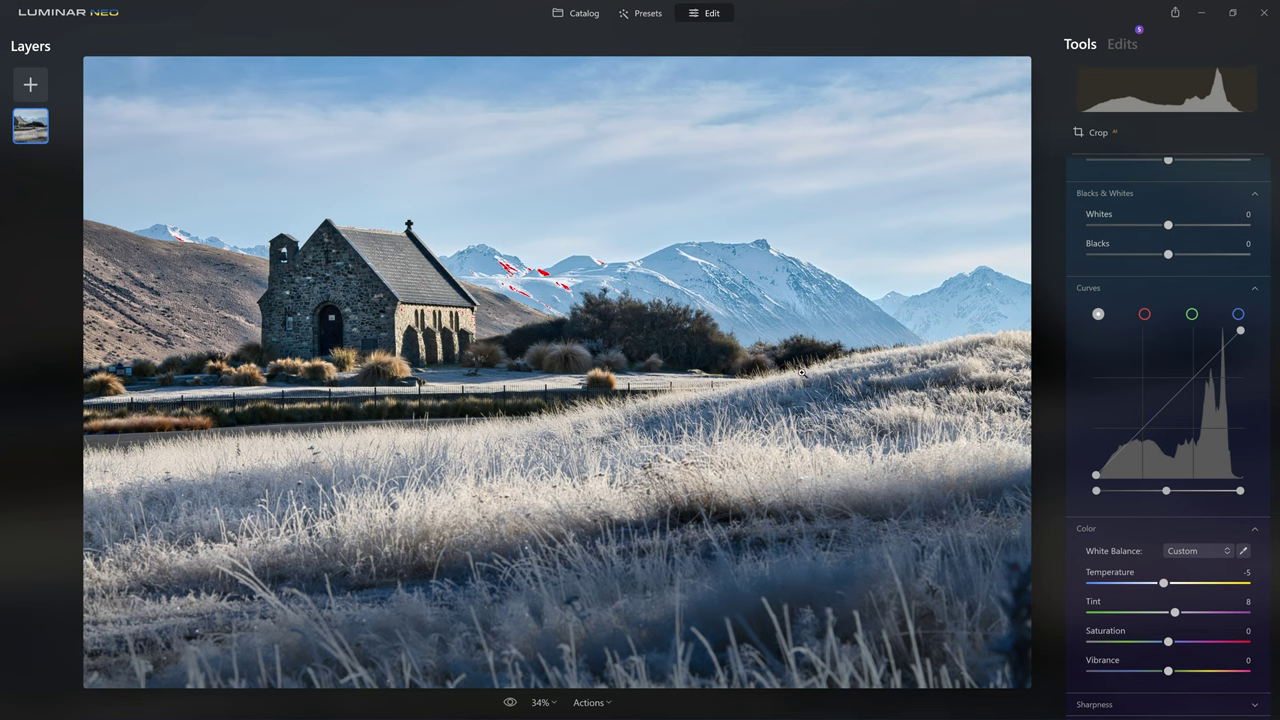
Step: Toggle between the unedited original and the edited photo to compare
click(510, 703)
click(511, 704)
click(511, 704)
click(511, 704)
Step: Inspect the zoomed-in photo, then collapse and reopen the Develop adjustments
click(771, 381)
drag(770, 380, 840, 400)
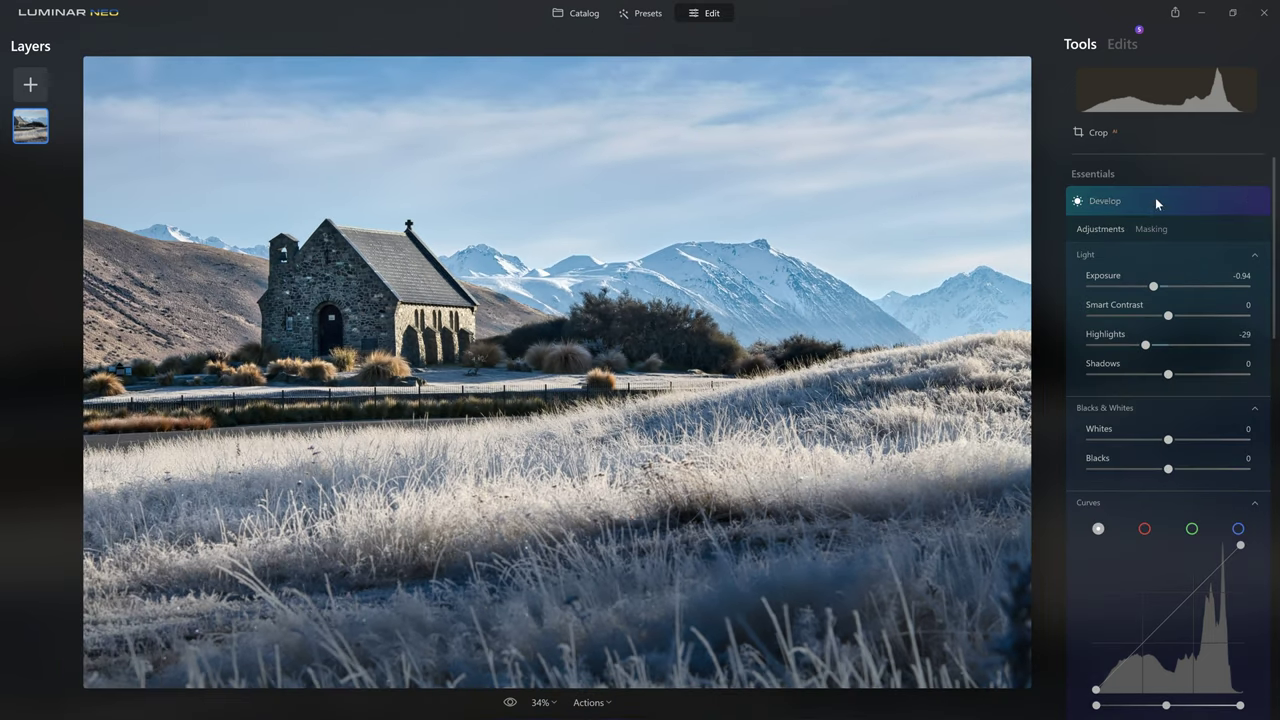
click(1155, 197)
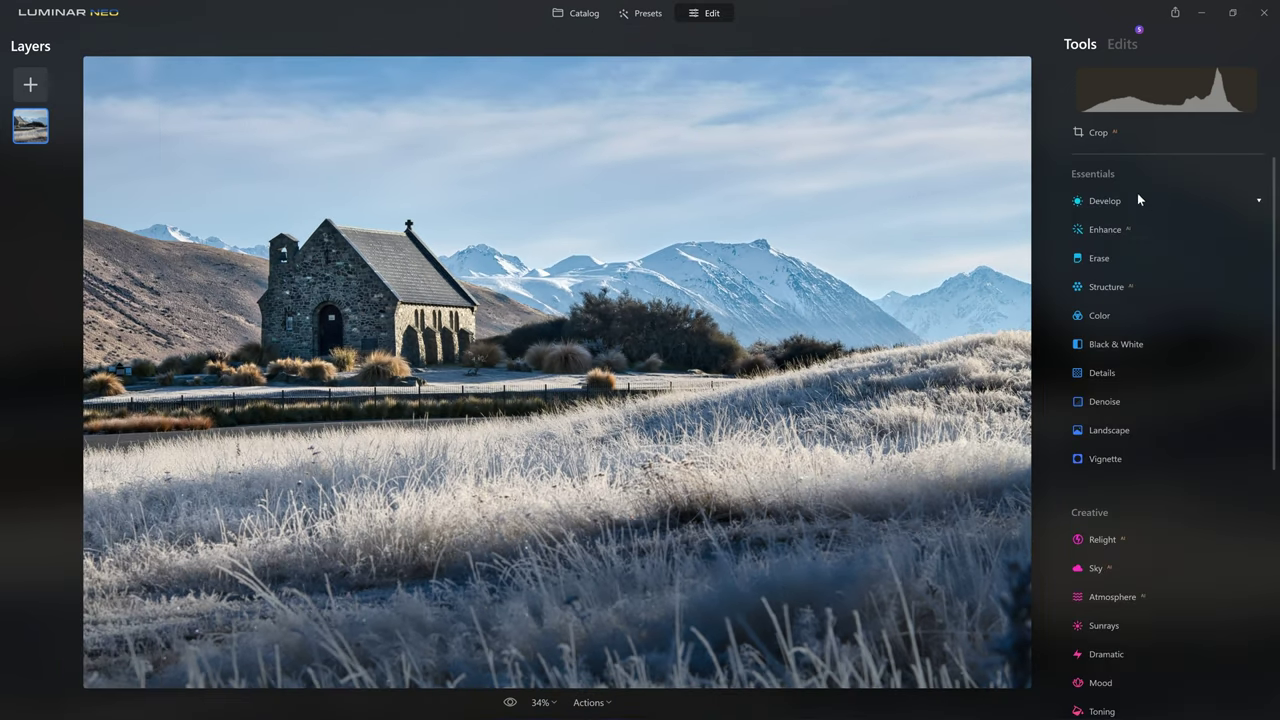
click(1134, 201)
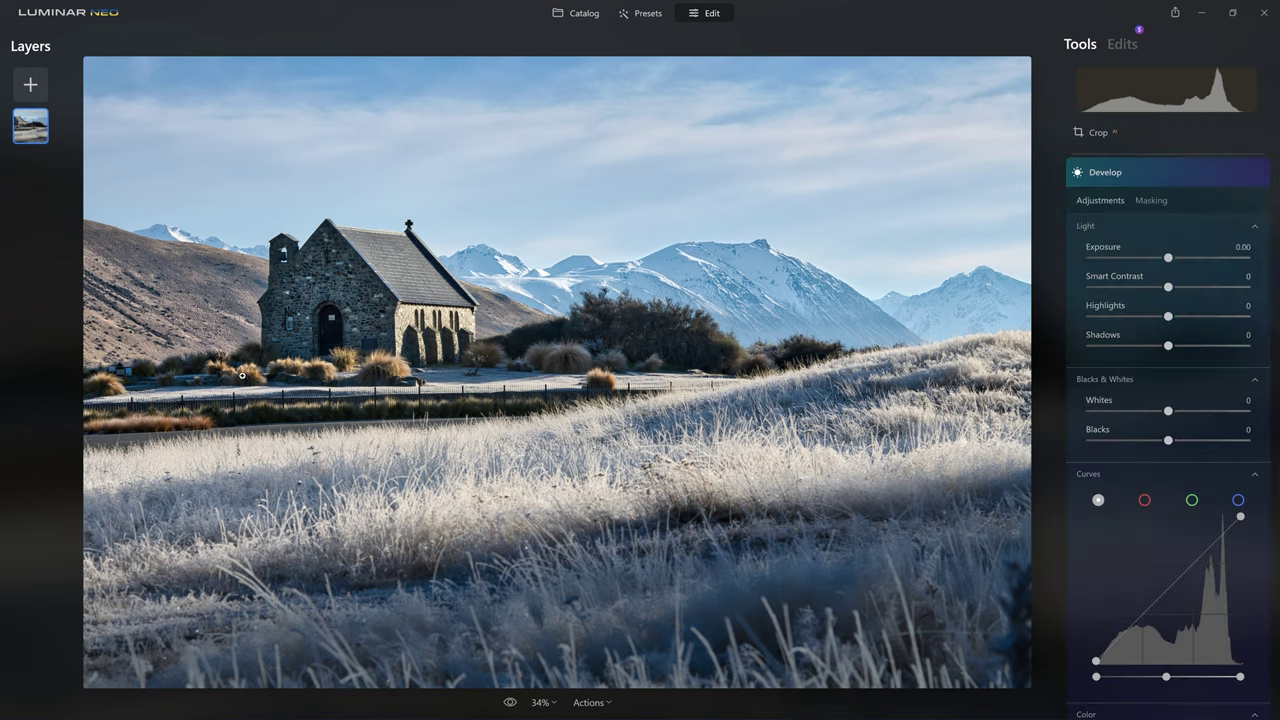
Step: Brighten the midtones with a raised tone-curve point and compare the Develop edits on and off
click(1170, 585)
drag(1168, 586, 1167, 583)
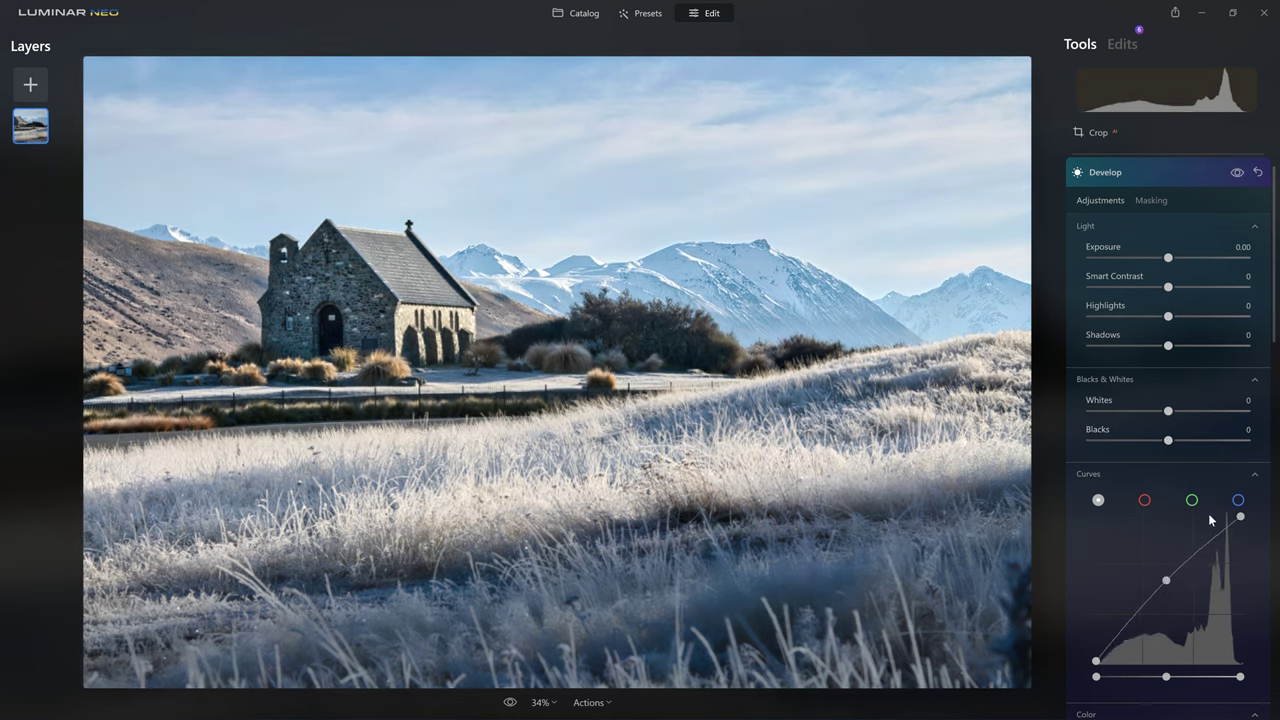
mouse_move(1168, 578)
mouse_down()
mouse_move(1161, 553)
mouse_move(1164, 580)
mouse_up()
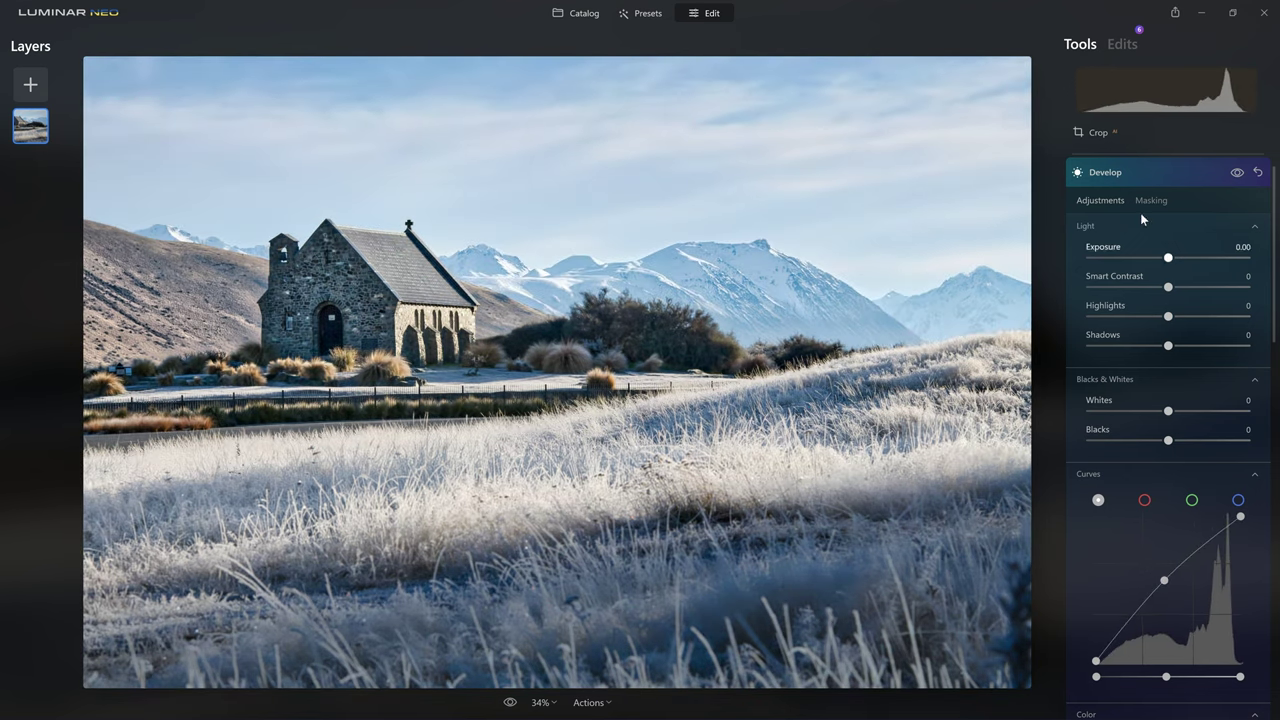
click(1237, 175)
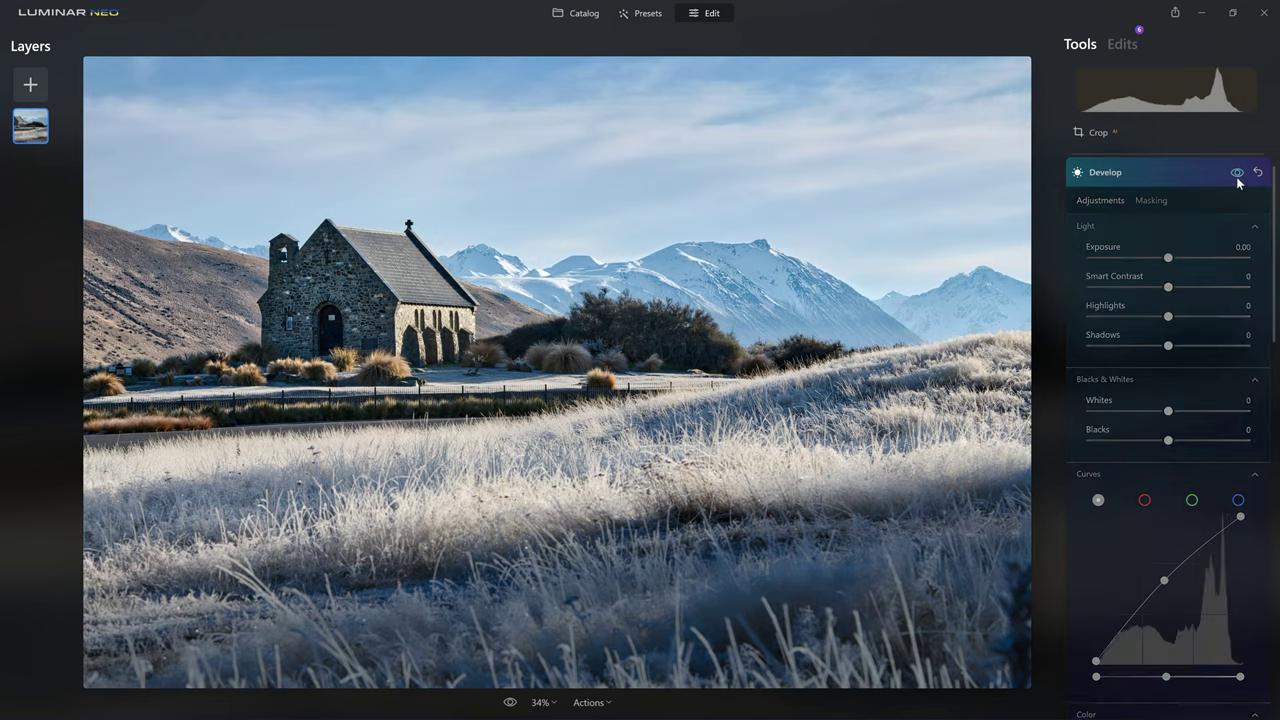
click(1237, 175)
click(1237, 176)
click(1237, 176)
Step: Lower Highlights to -35 and compare the Develop edits on and off again
drag(1168, 322, 1189, 347)
click(1237, 173)
click(1237, 173)
click(1237, 173)
click(1237, 173)
click(1237, 173)
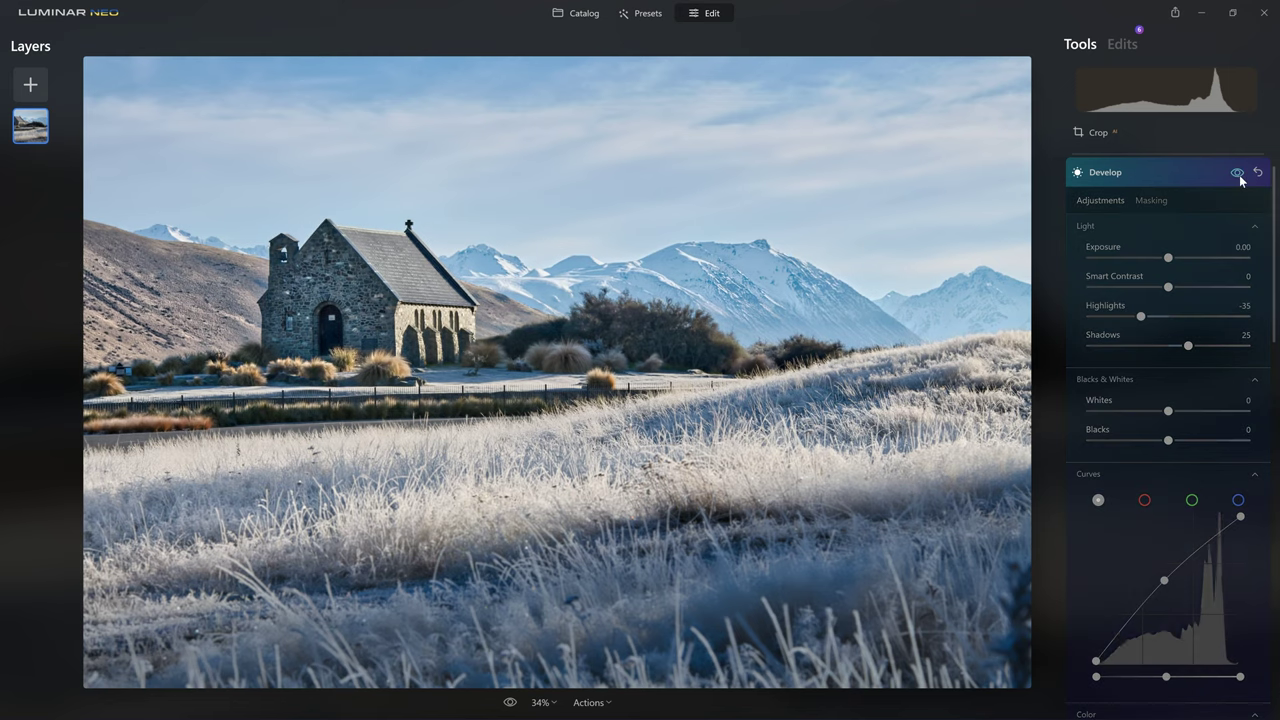
click(1237, 173)
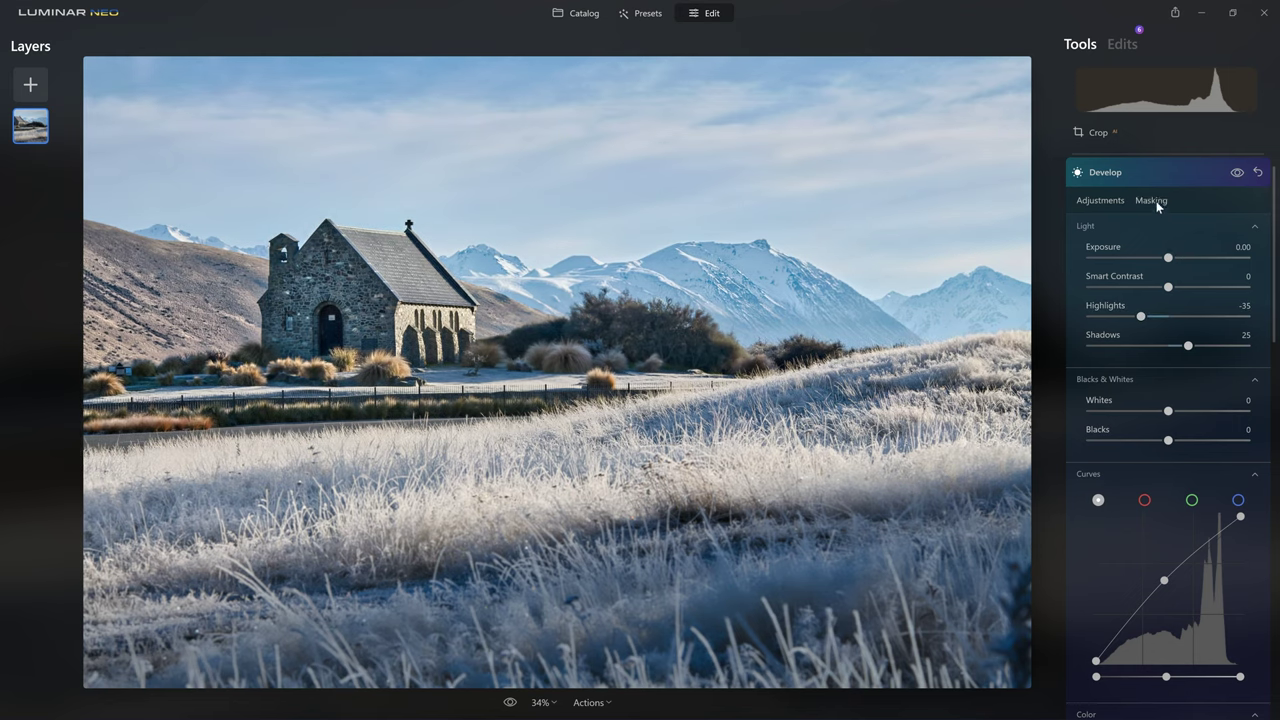
Step: Draw and resize a Radial Gradient mask centred on the church and foreground grass
click(1153, 200)
click(1126, 270)
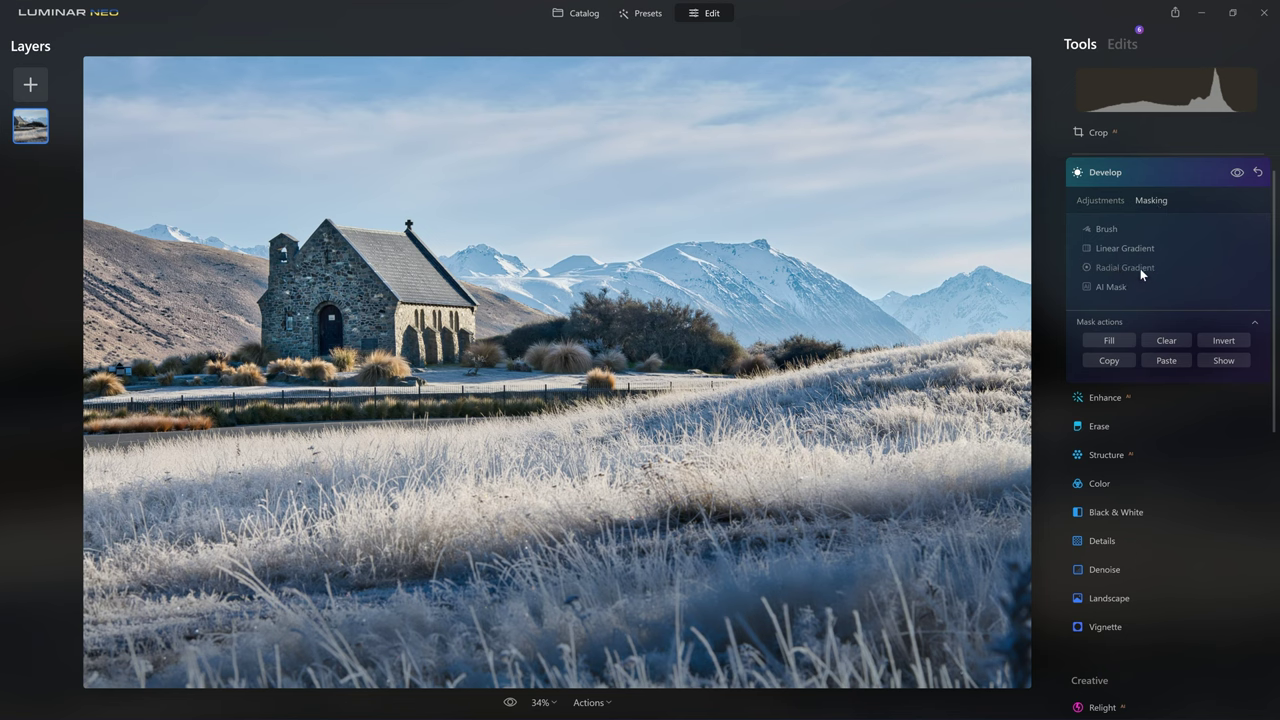
click(1140, 268)
drag(539, 346, 575, 309)
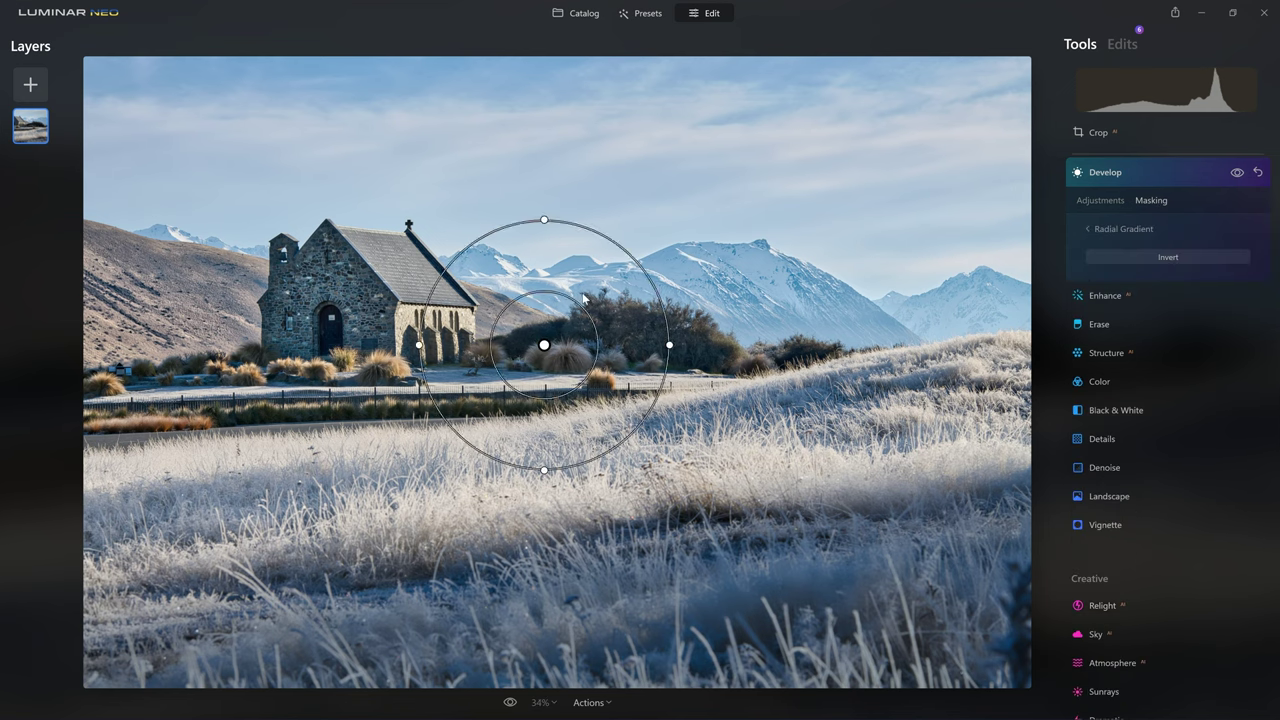
drag(544, 346, 537, 363)
drag(922, 262, 914, 233)
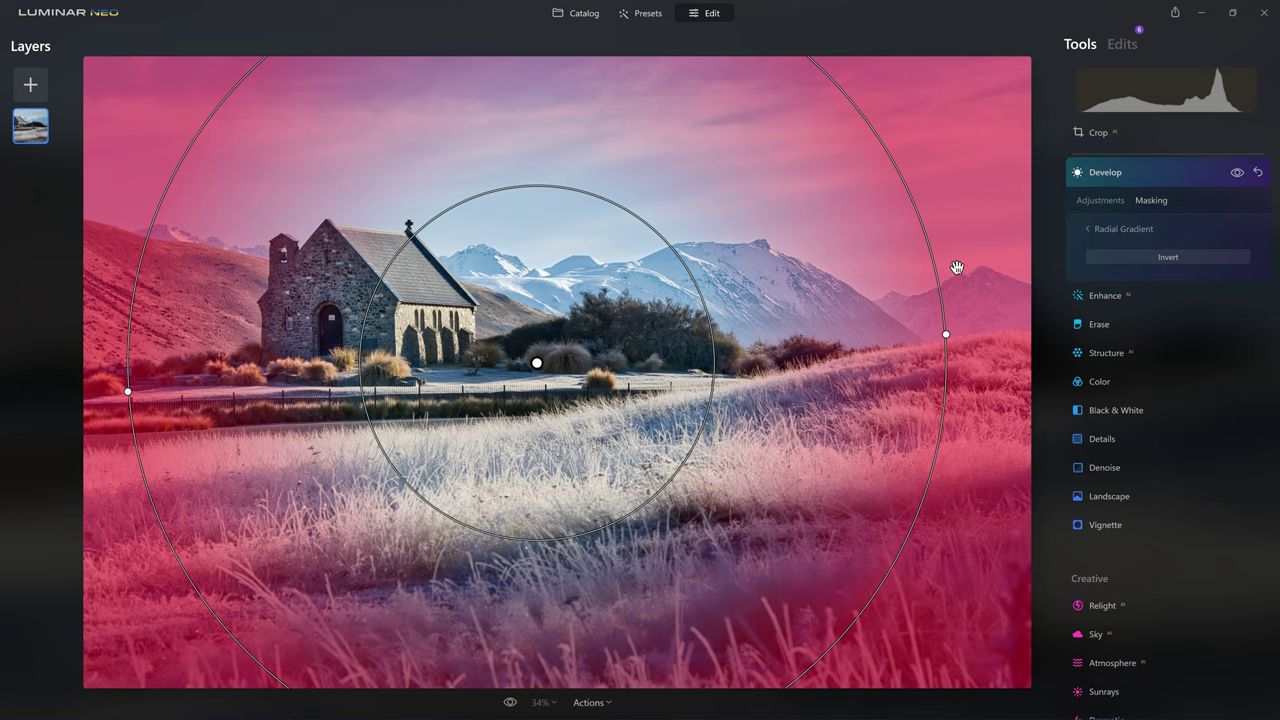
click(1100, 200)
scroll(1192, 230, up, 3)
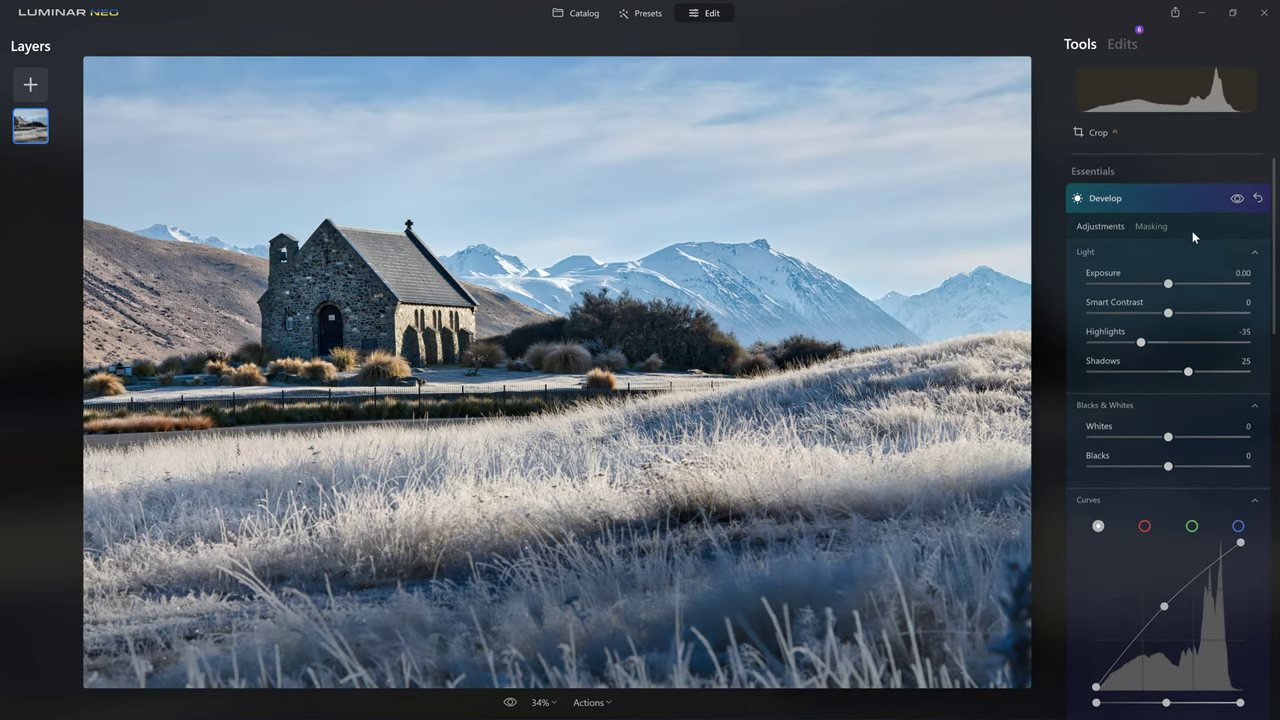
Step: Invert the radial mask so the Develop edits affect the church and photo centre
click(1238, 203)
click(1238, 203)
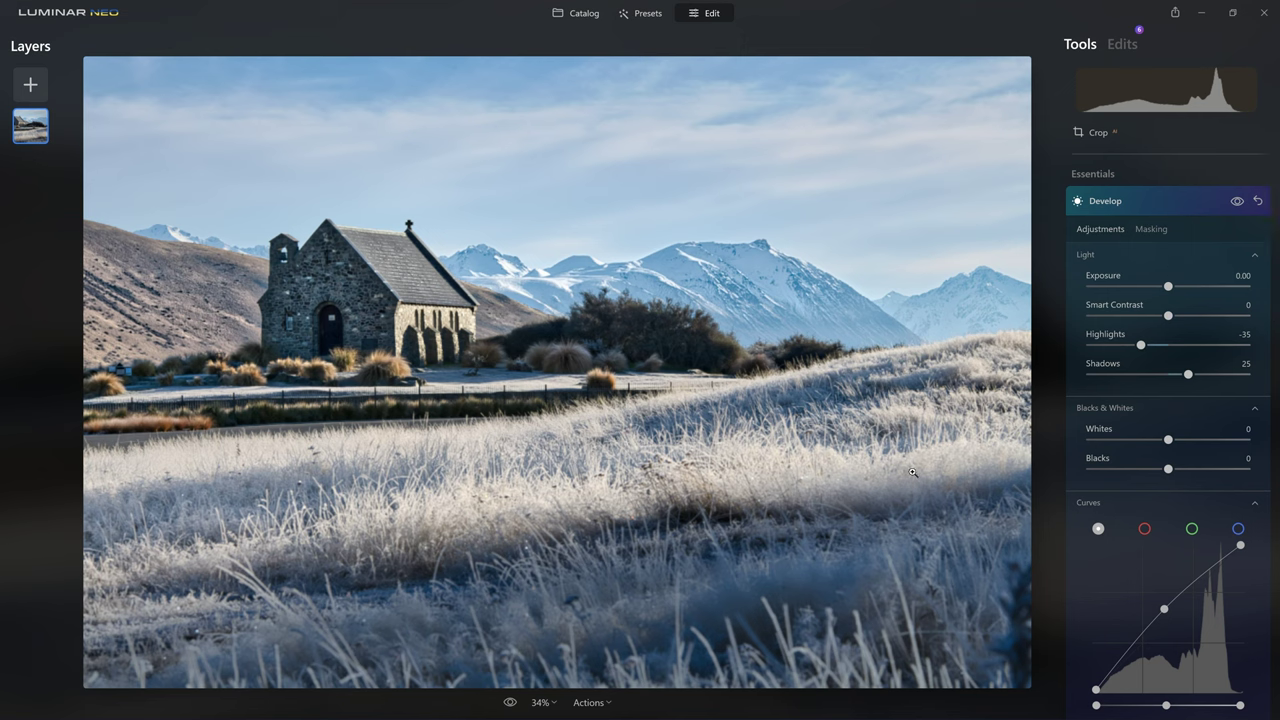
click(1162, 230)
click(1152, 230)
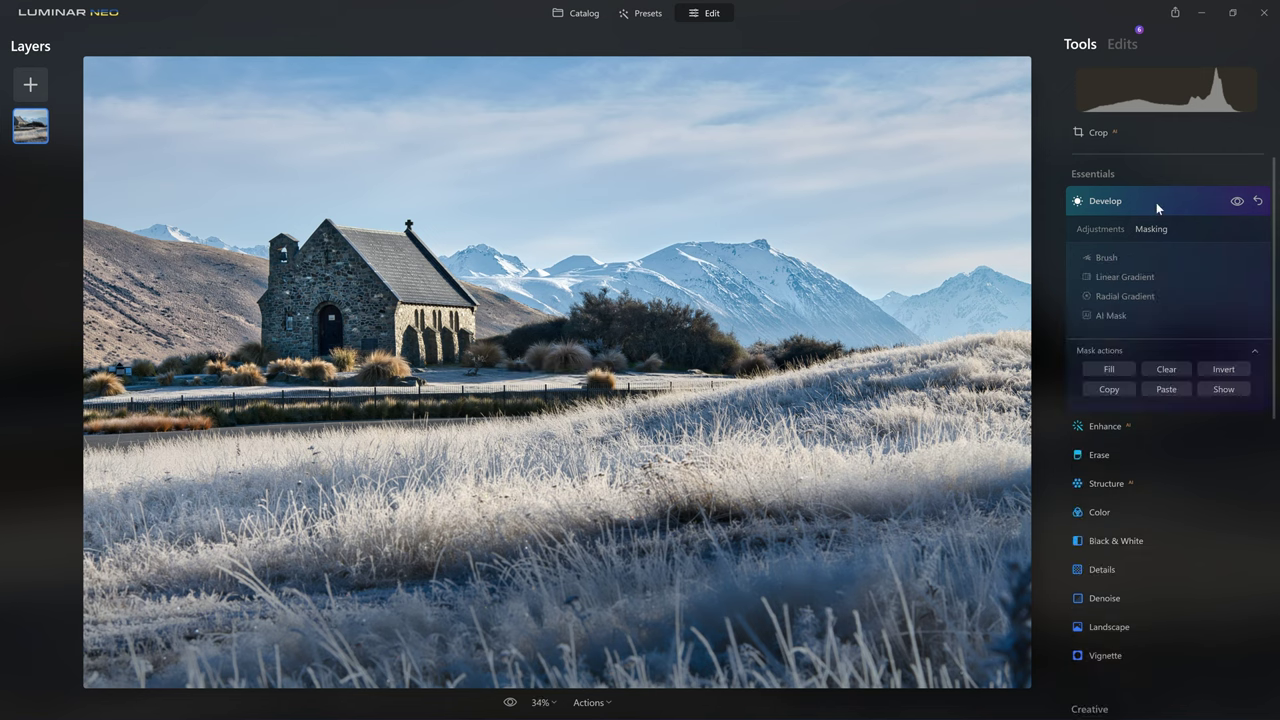
click(1216, 388)
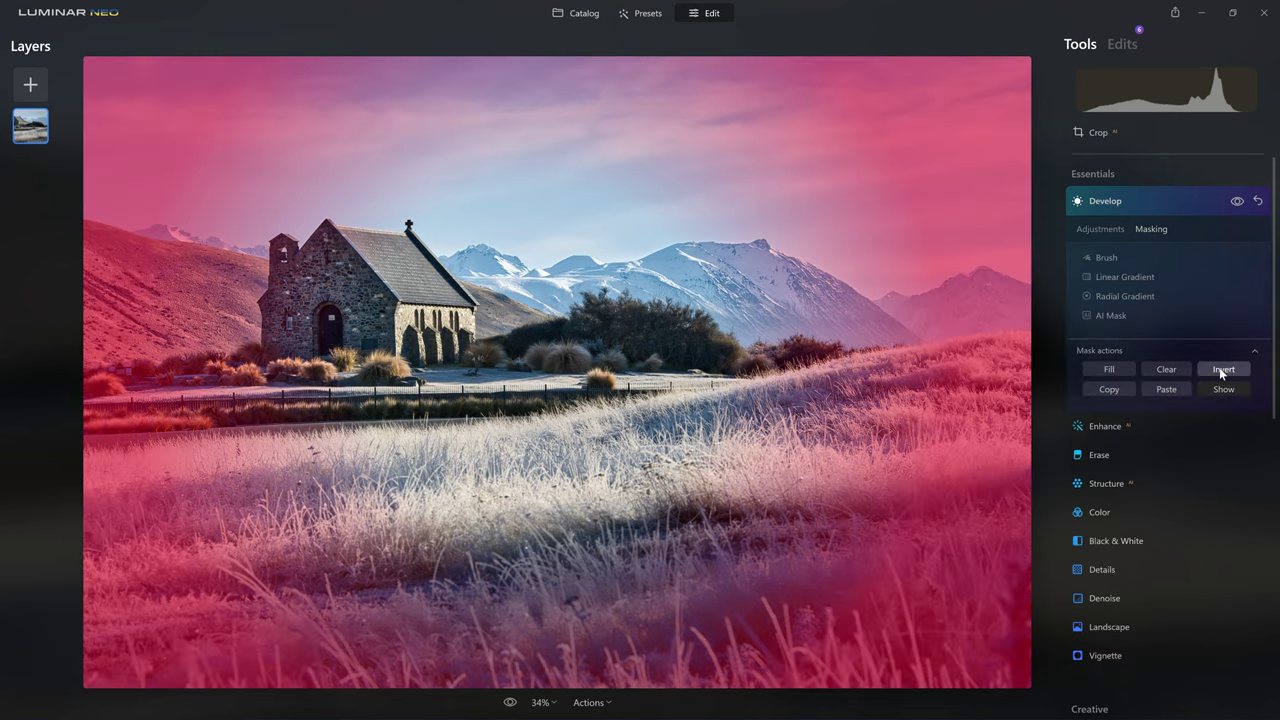
click(1229, 372)
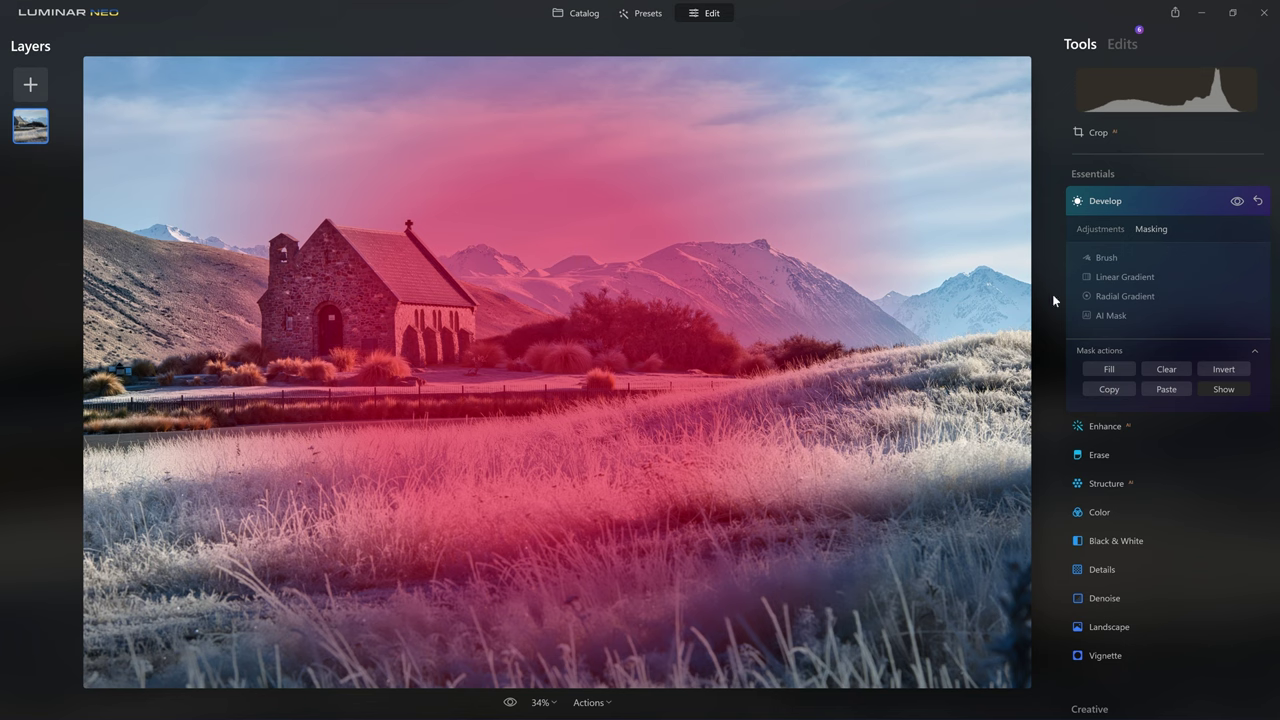
click(1212, 389)
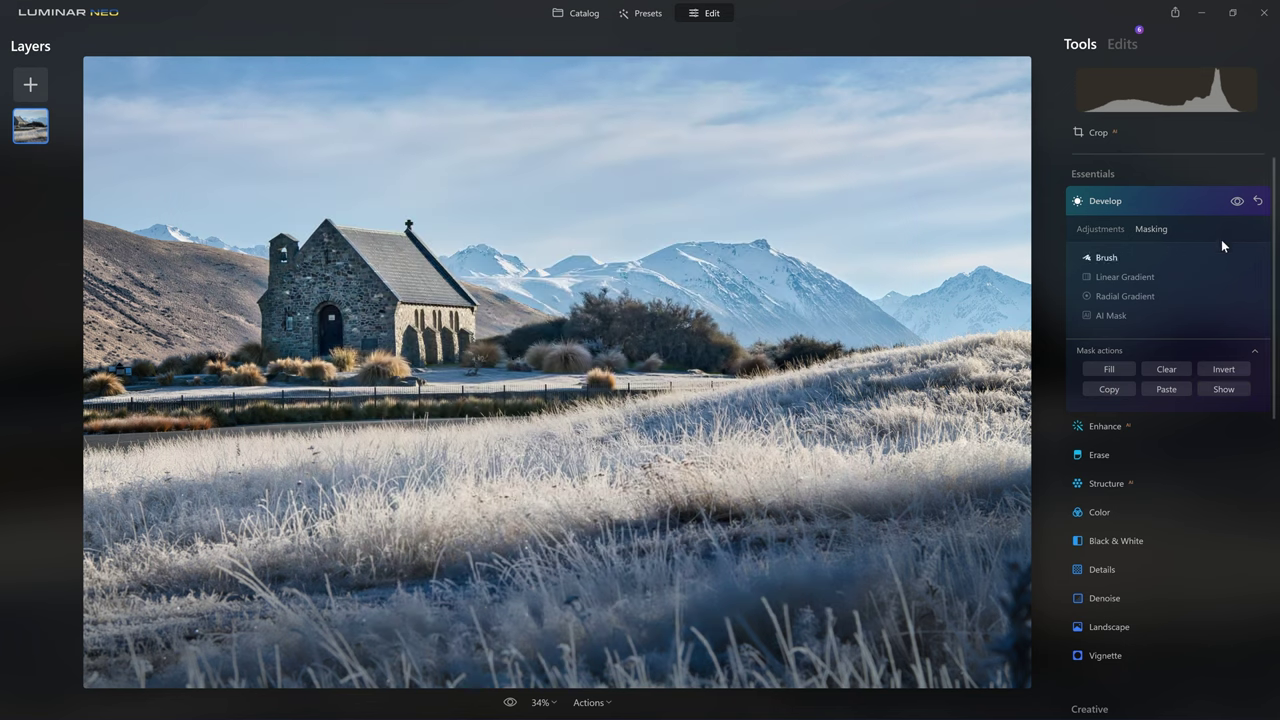
Step: Compare the inverted-mask edits on and off, then display the mask as a pink overlay
click(1237, 202)
click(1237, 202)
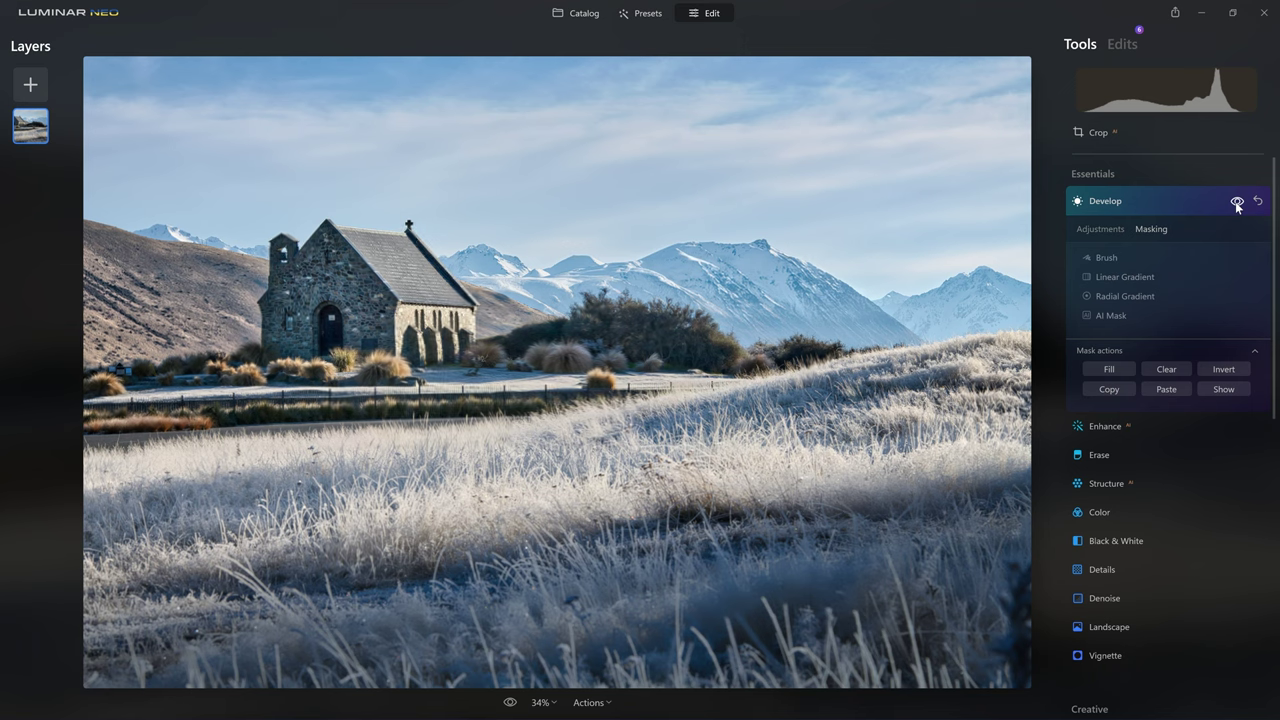
click(1237, 202)
click(1237, 202)
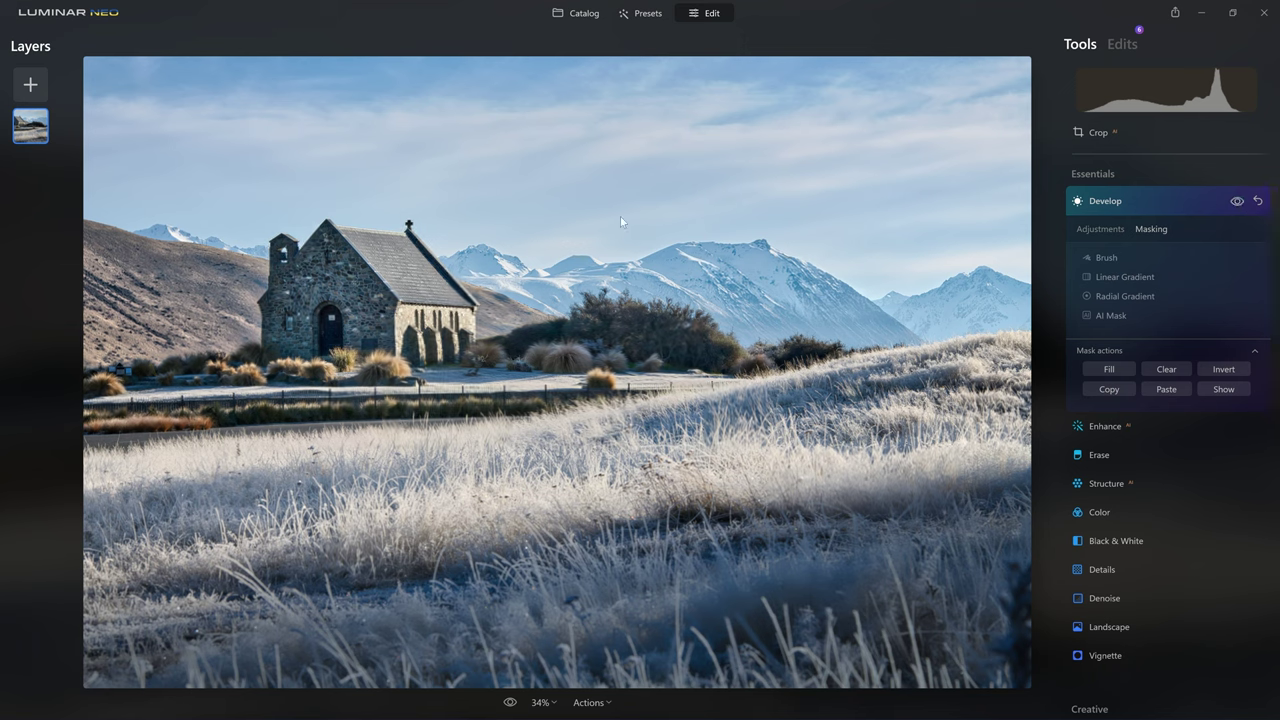
click(1240, 202)
click(1240, 203)
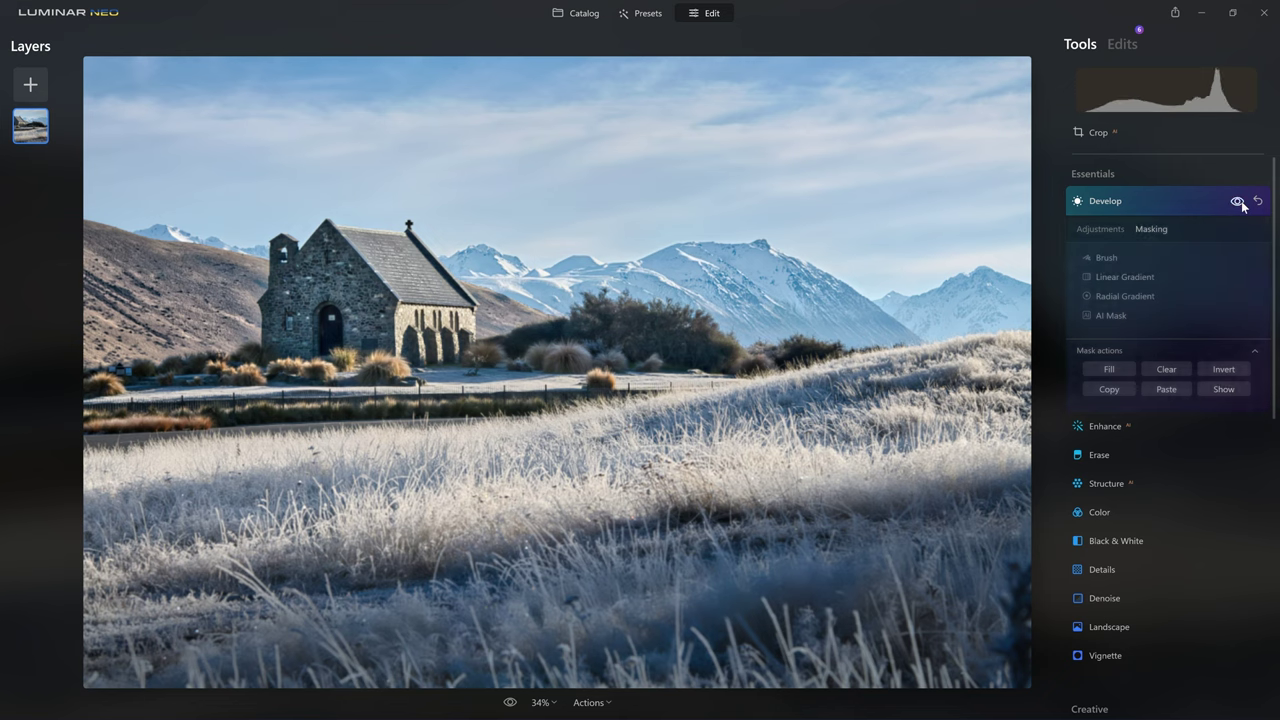
click(1236, 203)
click(1231, 207)
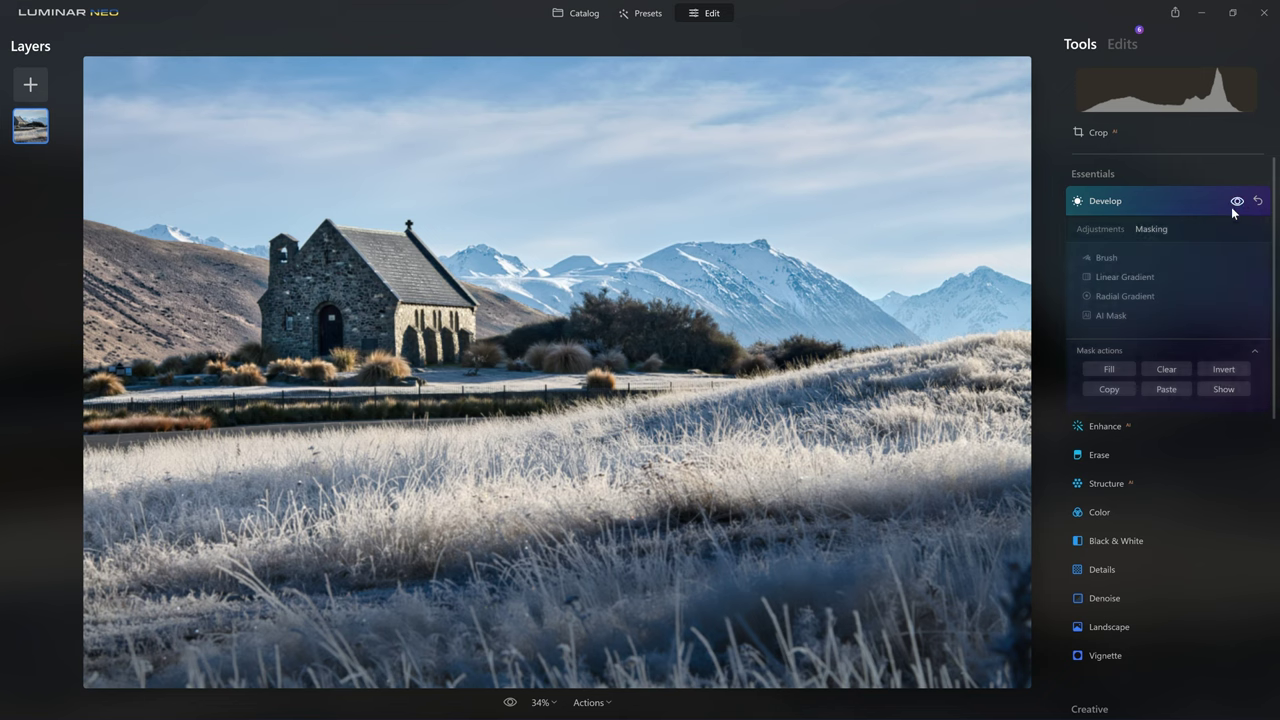
click(1224, 389)
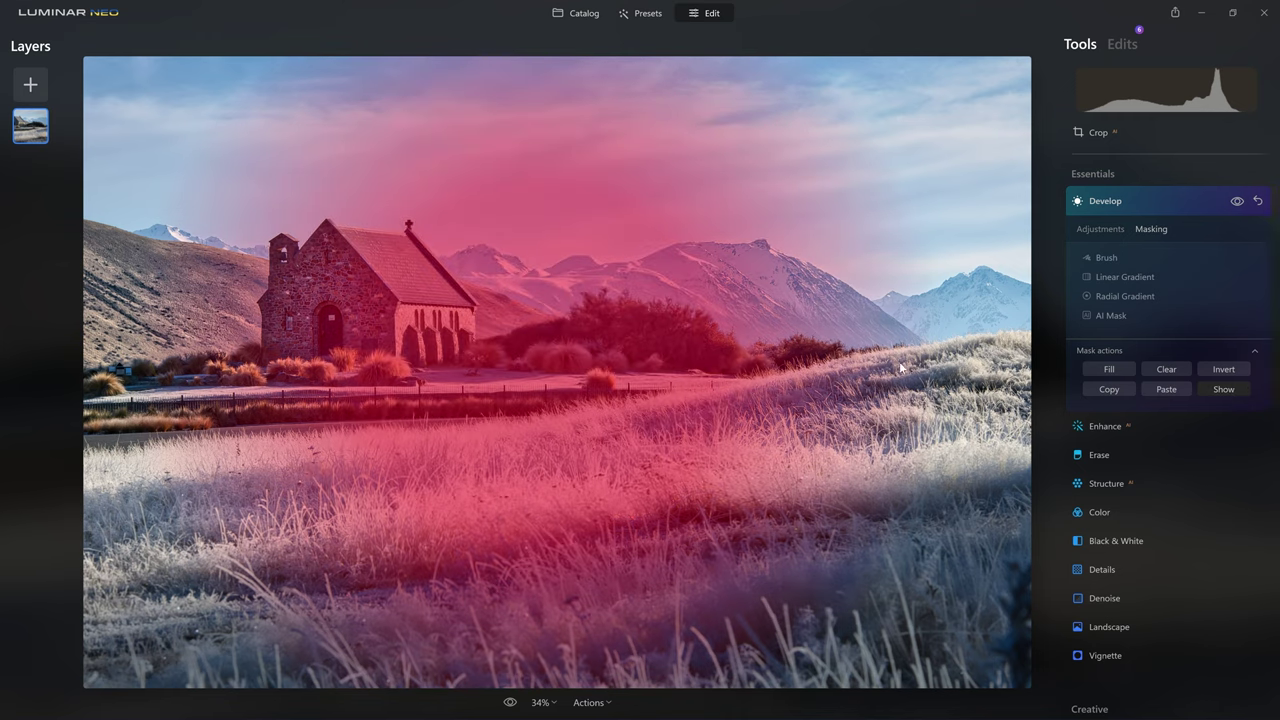
Step: Add the Natural Ground AI area to the Develop mask
click(1110, 316)
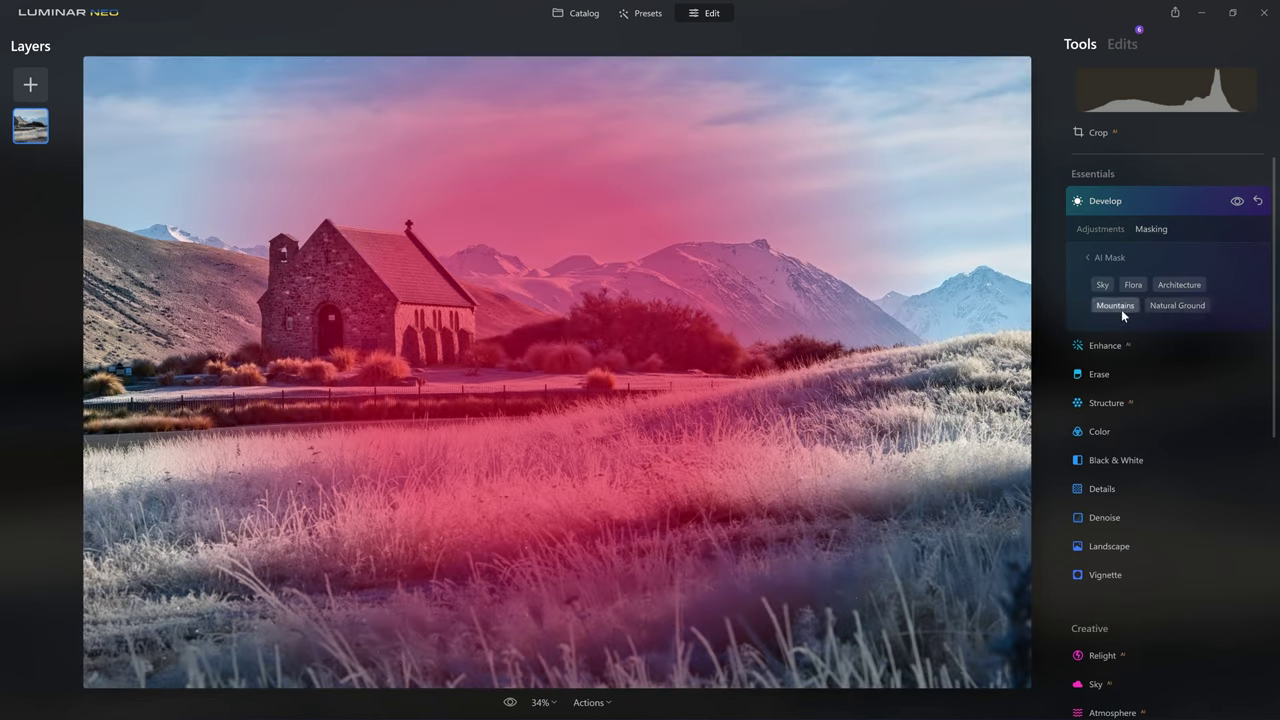
click(1170, 306)
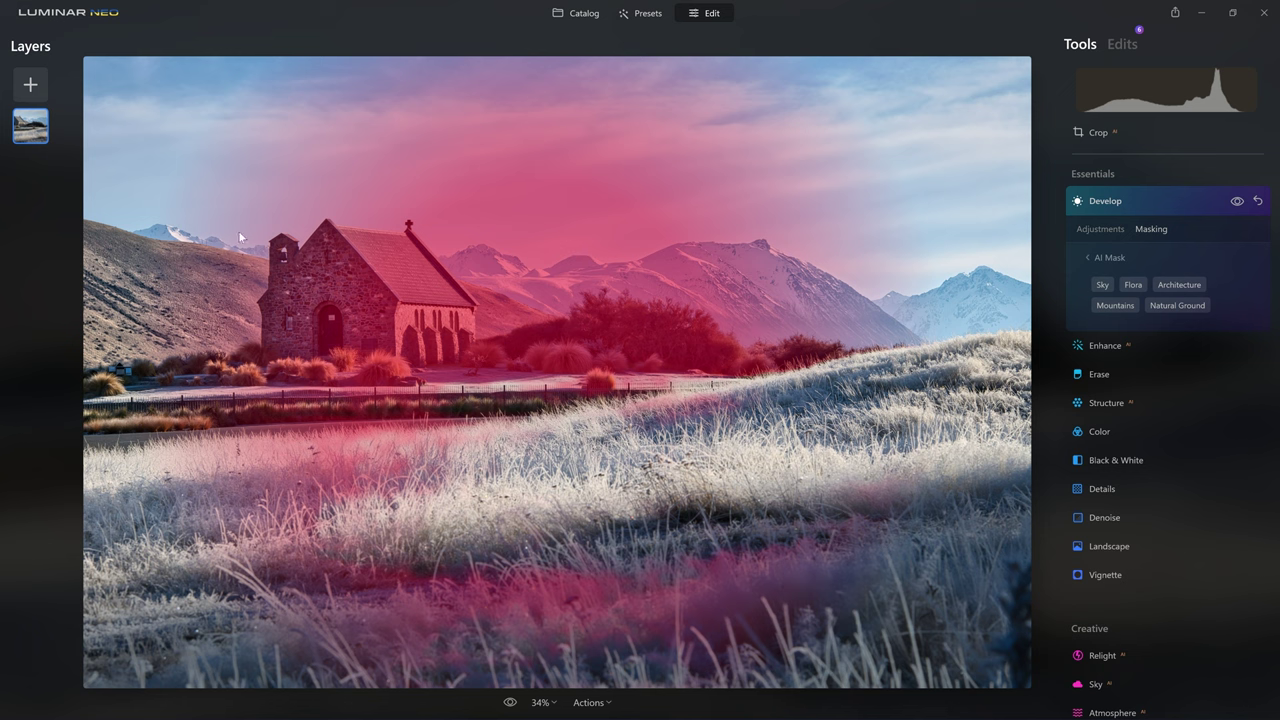
click(1086, 257)
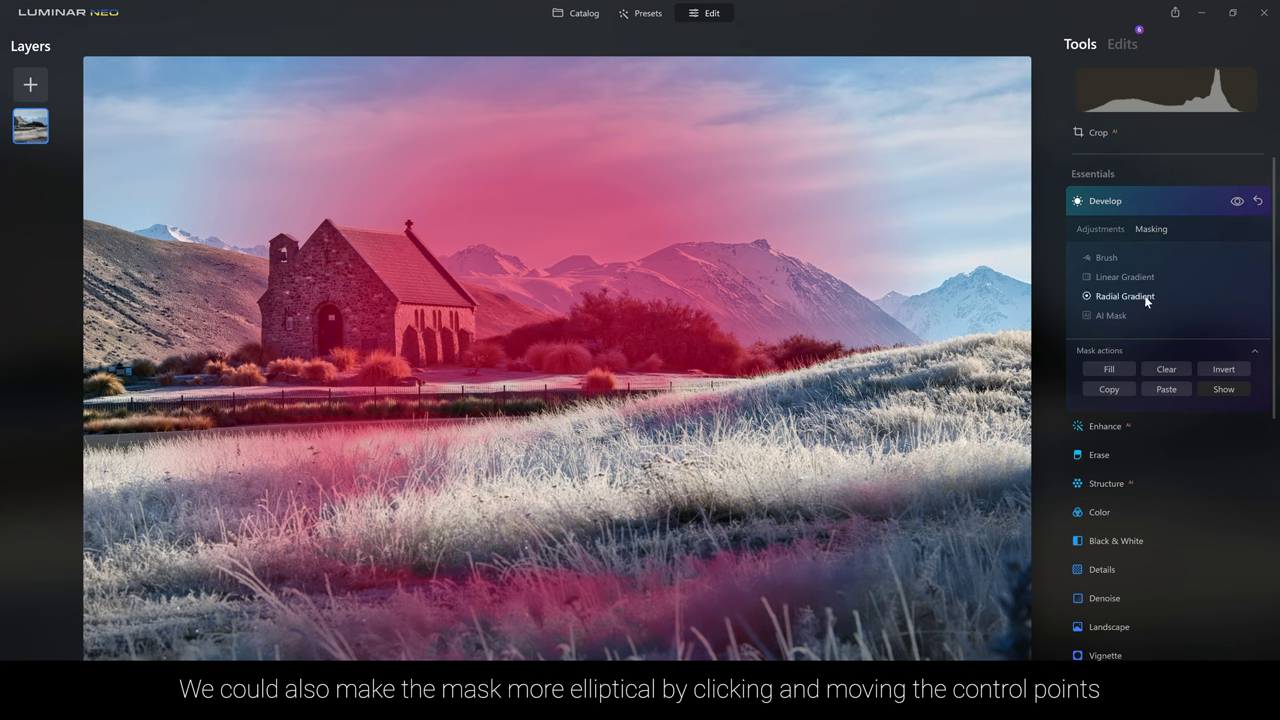
click(1146, 297)
click(1140, 259)
Step: Erase the mask from the lower foreground grass with the brush at Strength 100
click(1098, 259)
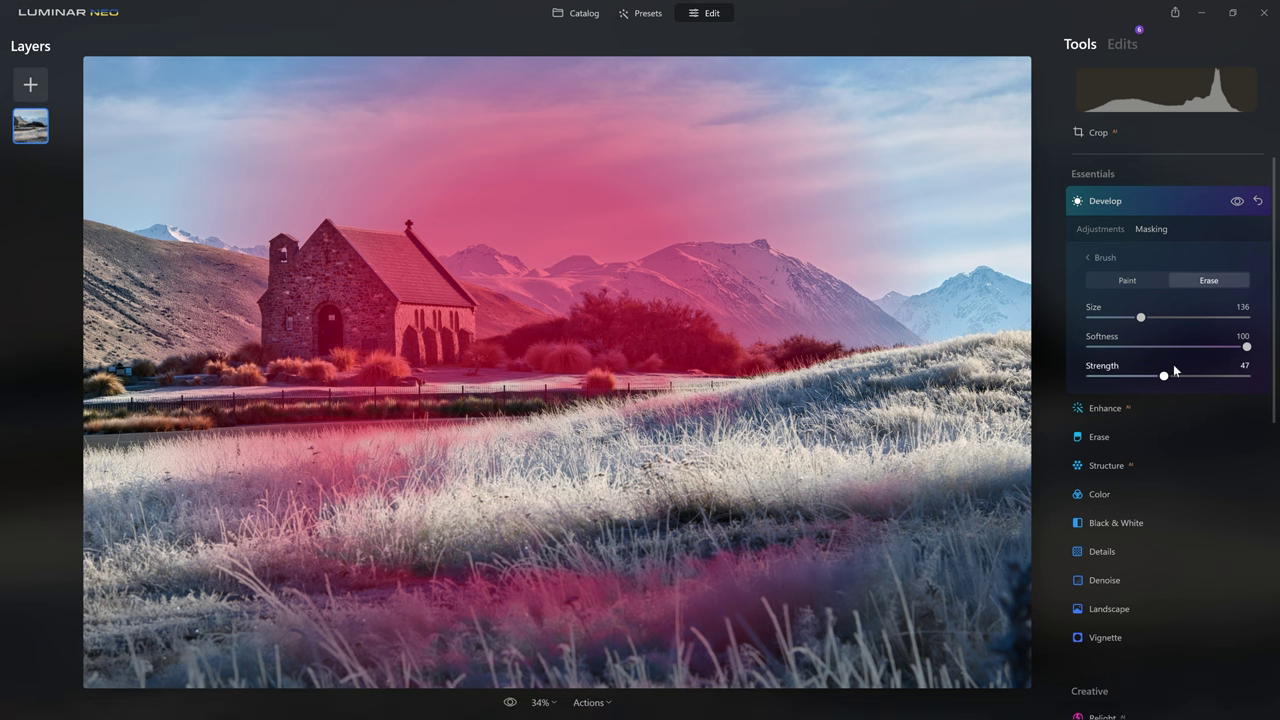
drag(1163, 376, 1246, 376)
mouse_move(340, 640)
mouse_down()
mouse_move(629, 600)
mouse_move(720, 640)
mouse_up()
mouse_move(876, 520)
mouse_down()
mouse_move(400, 514)
mouse_move(357, 529)
mouse_move(614, 449)
mouse_up()
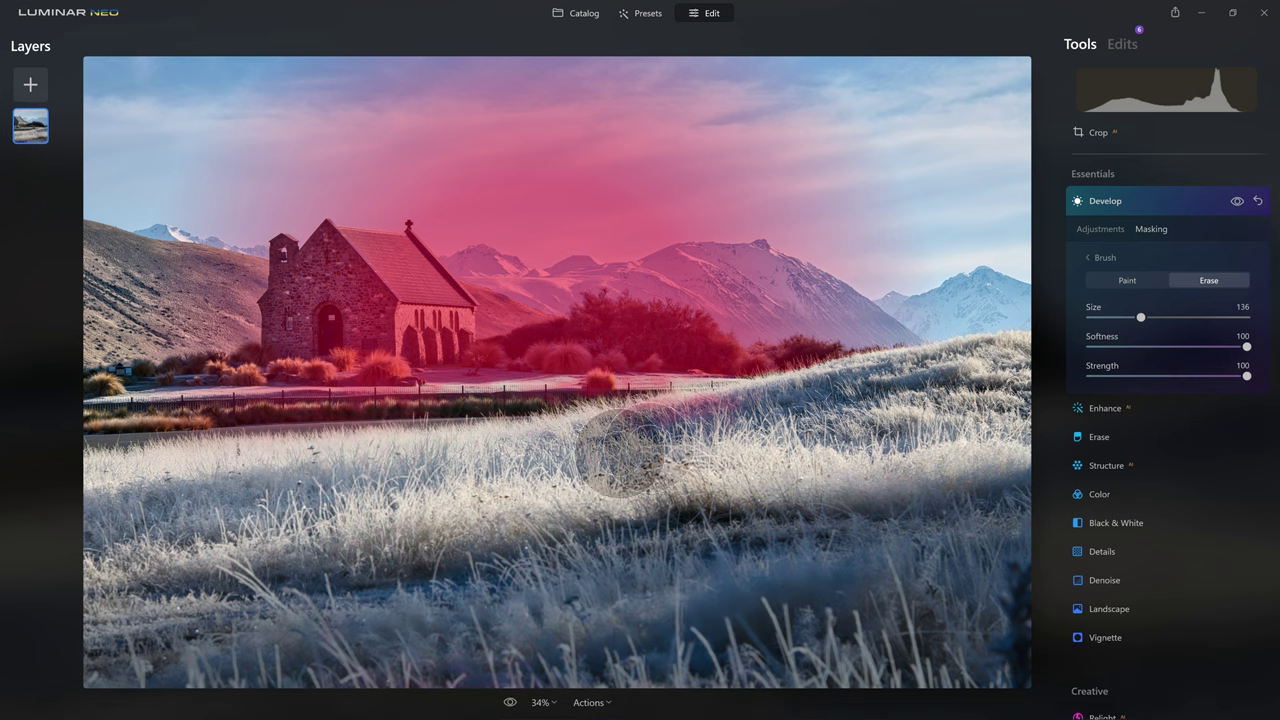
click(1106, 229)
Step: Compare the masked Develop edits on and off
scroll(1212, 230, up, 3)
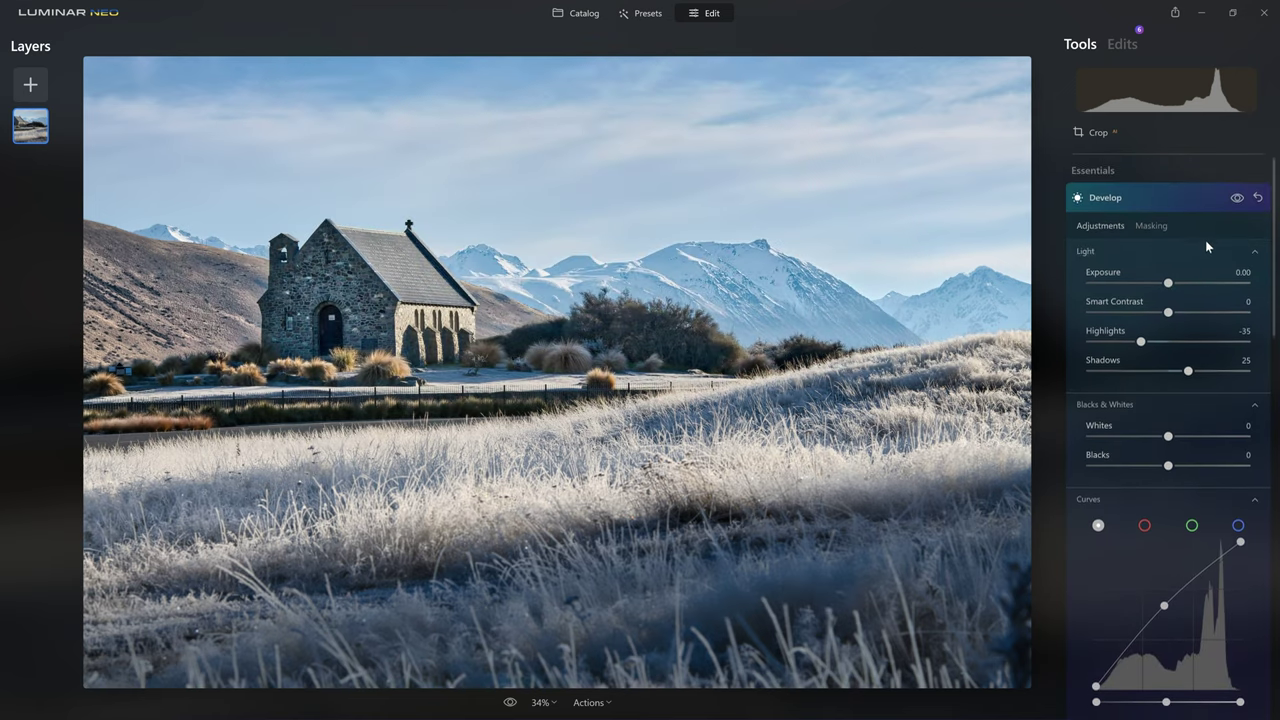
click(1238, 202)
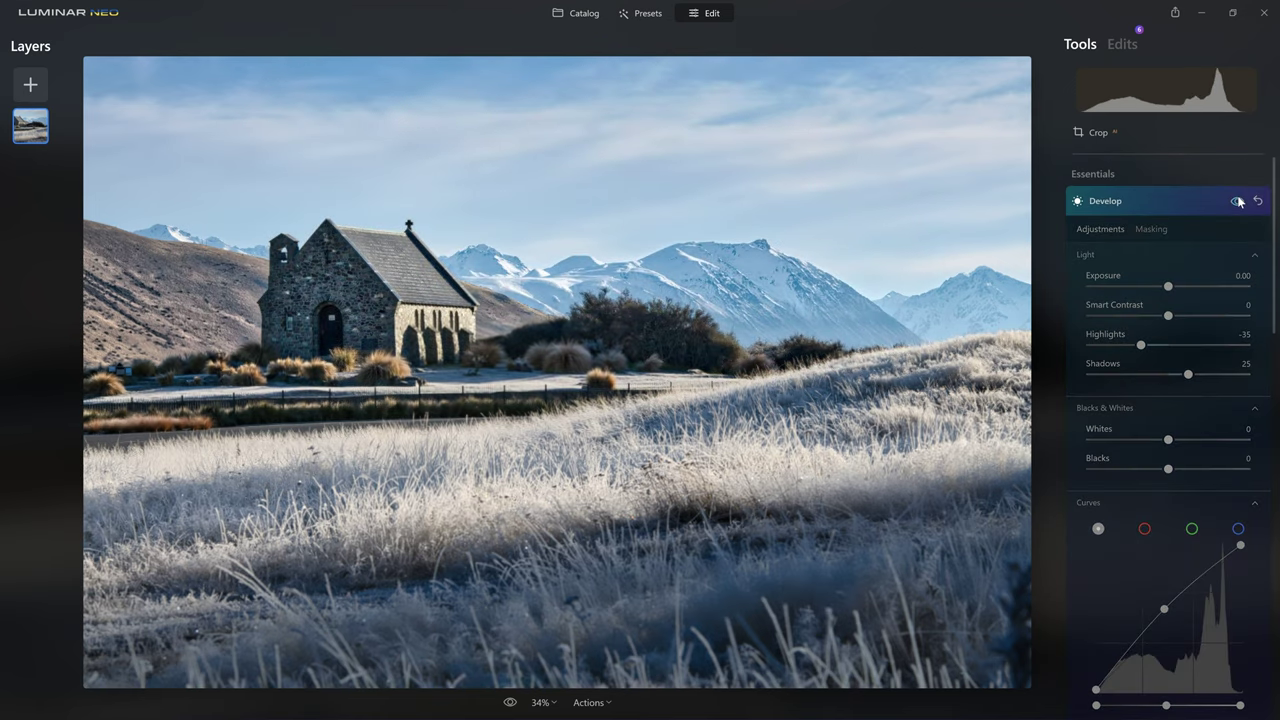
click(1238, 202)
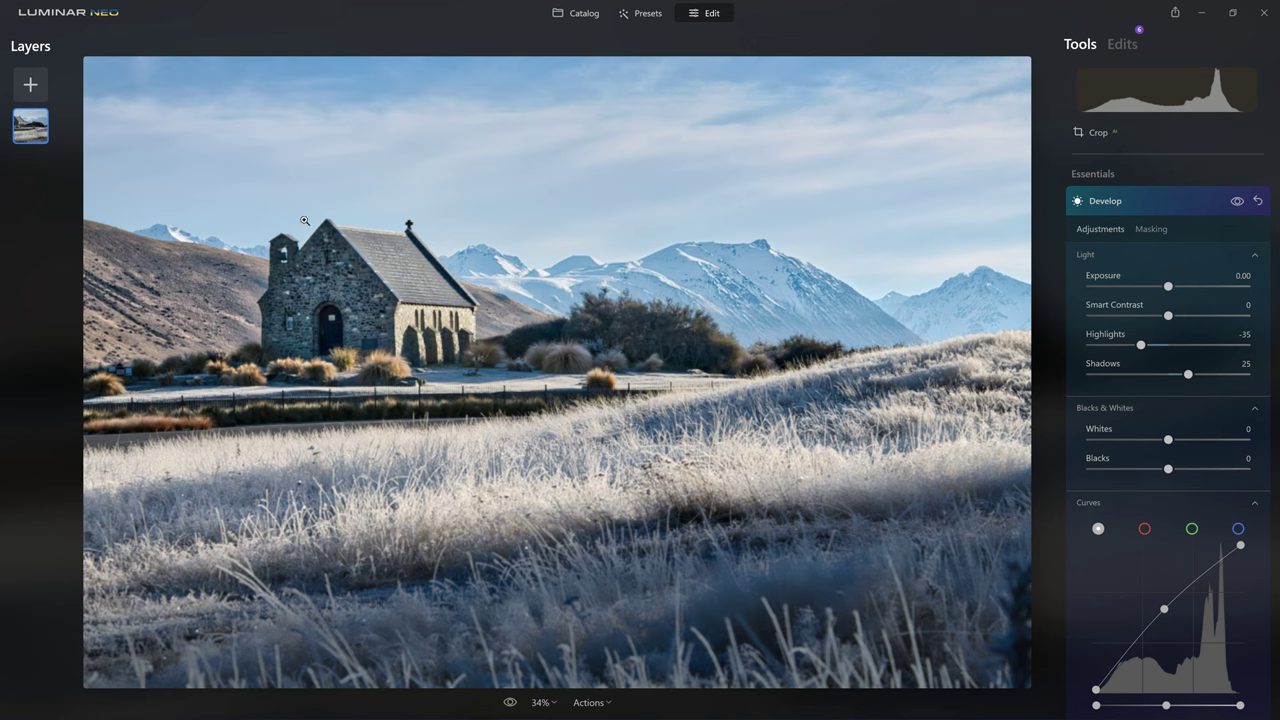
click(1238, 202)
click(1238, 202)
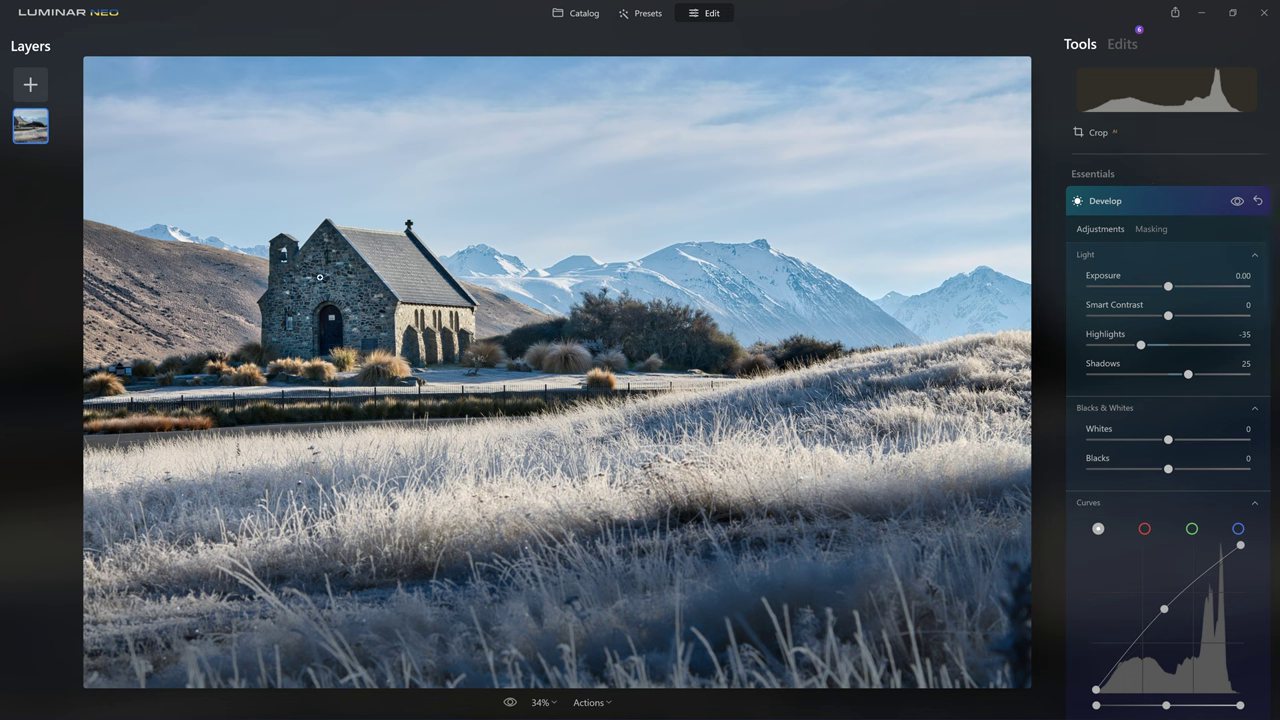
Step: Collapse Develop and bring the Creative tools into view in the tool list
click(1185, 200)
scroll(1175, 251, down, 5)
scroll(1170, 270, down, 3)
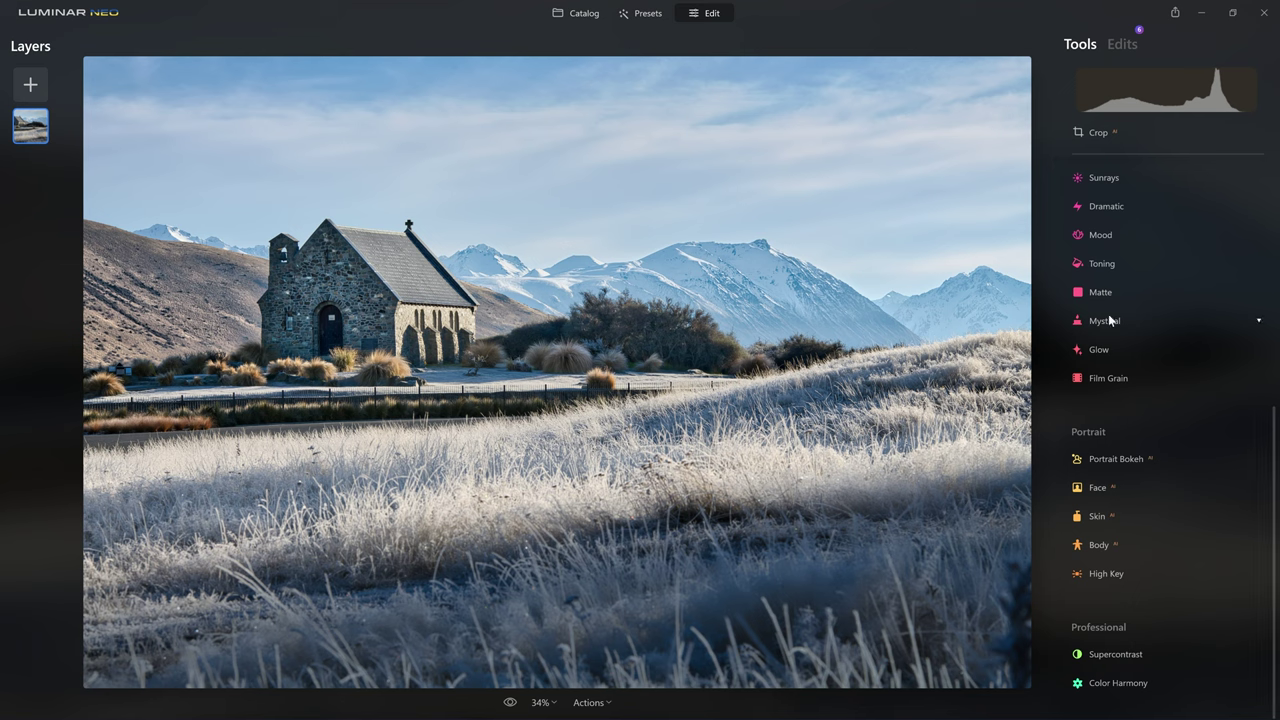
Step: Set the Mystical Amount to 29, then expand the Mood tool
click(1133, 319)
drag(1089, 393, 1137, 393)
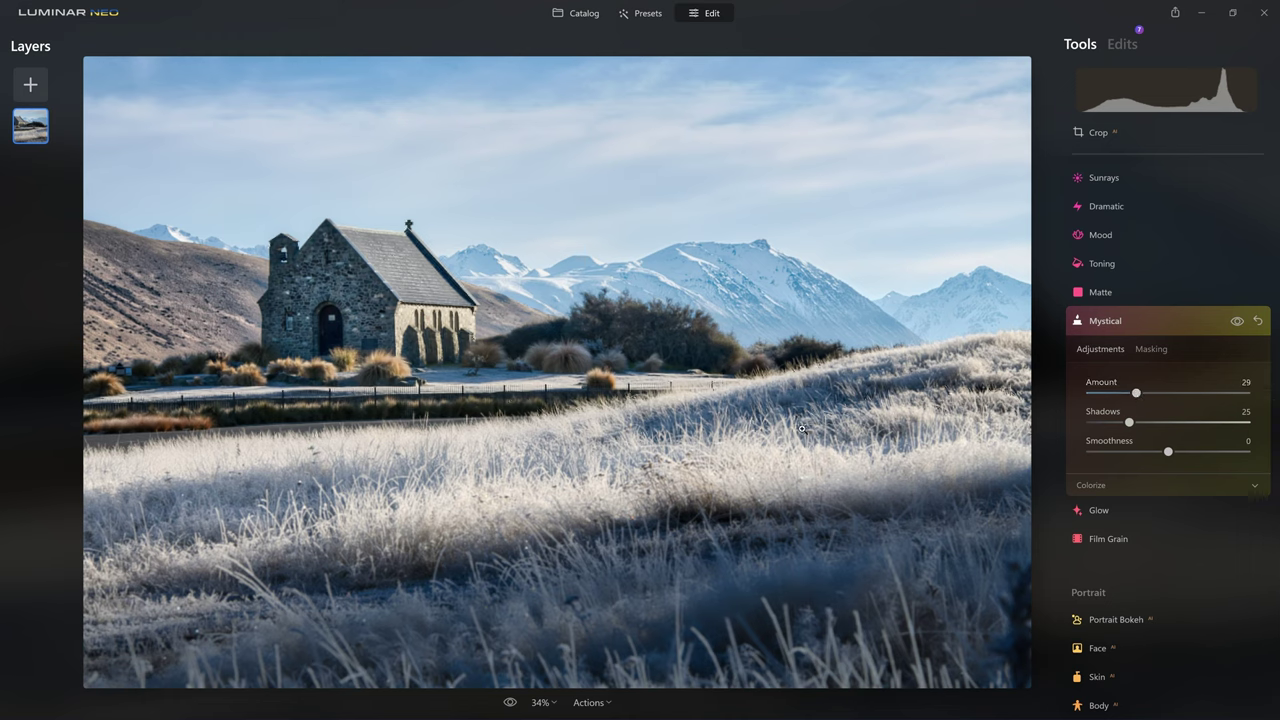
click(1181, 321)
click(1111, 234)
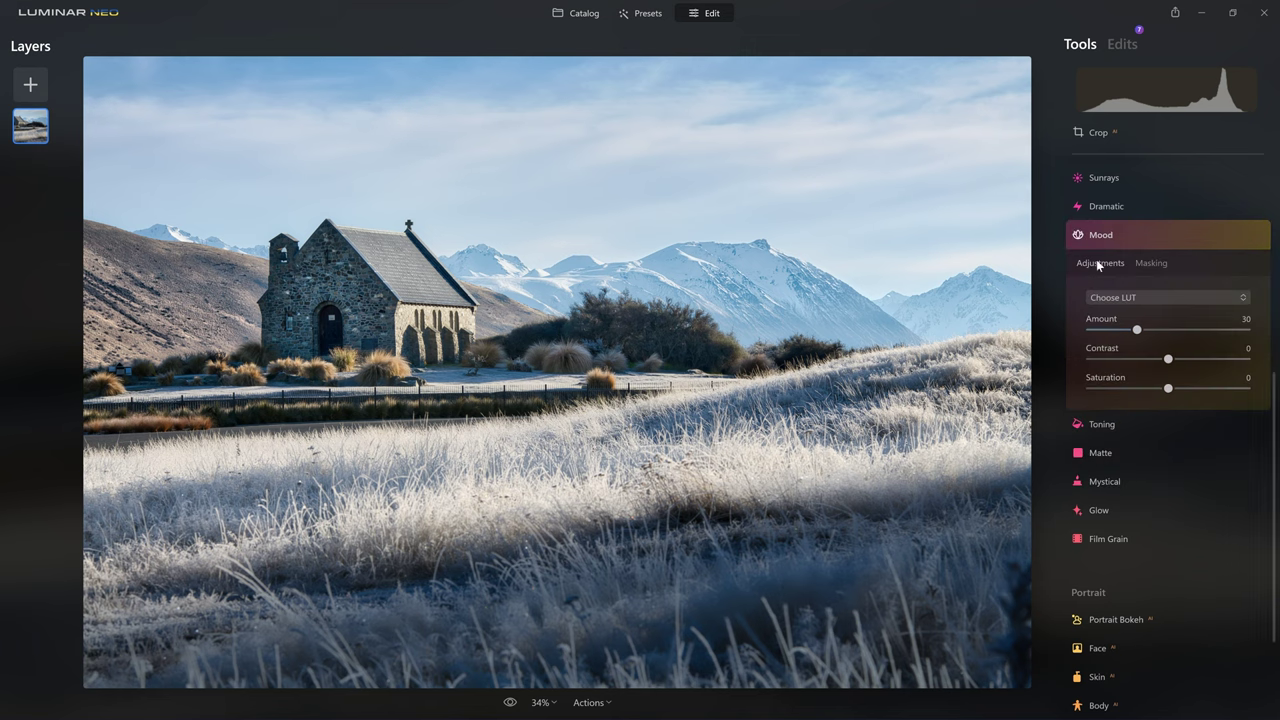
Step: Apply the Color Punch Cold LUT in Mood and set its Amount to 12
click(1128, 298)
scroll(1137, 462, down, 5)
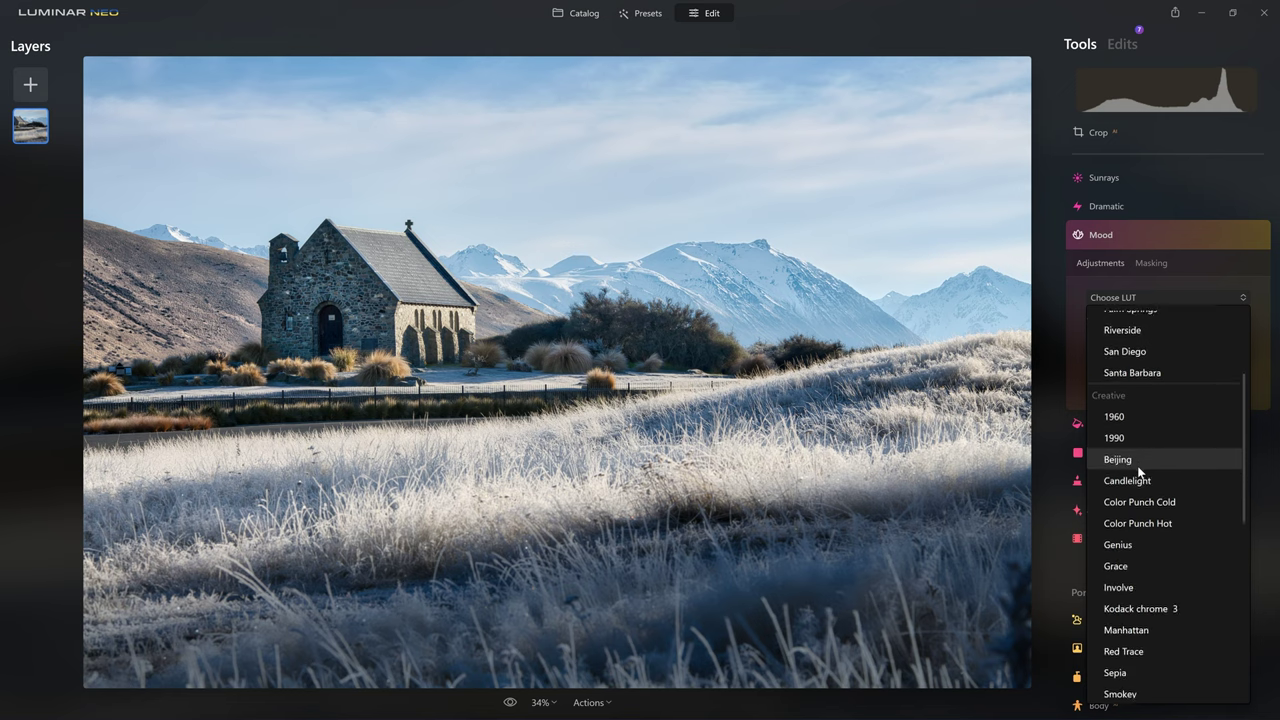
click(1157, 502)
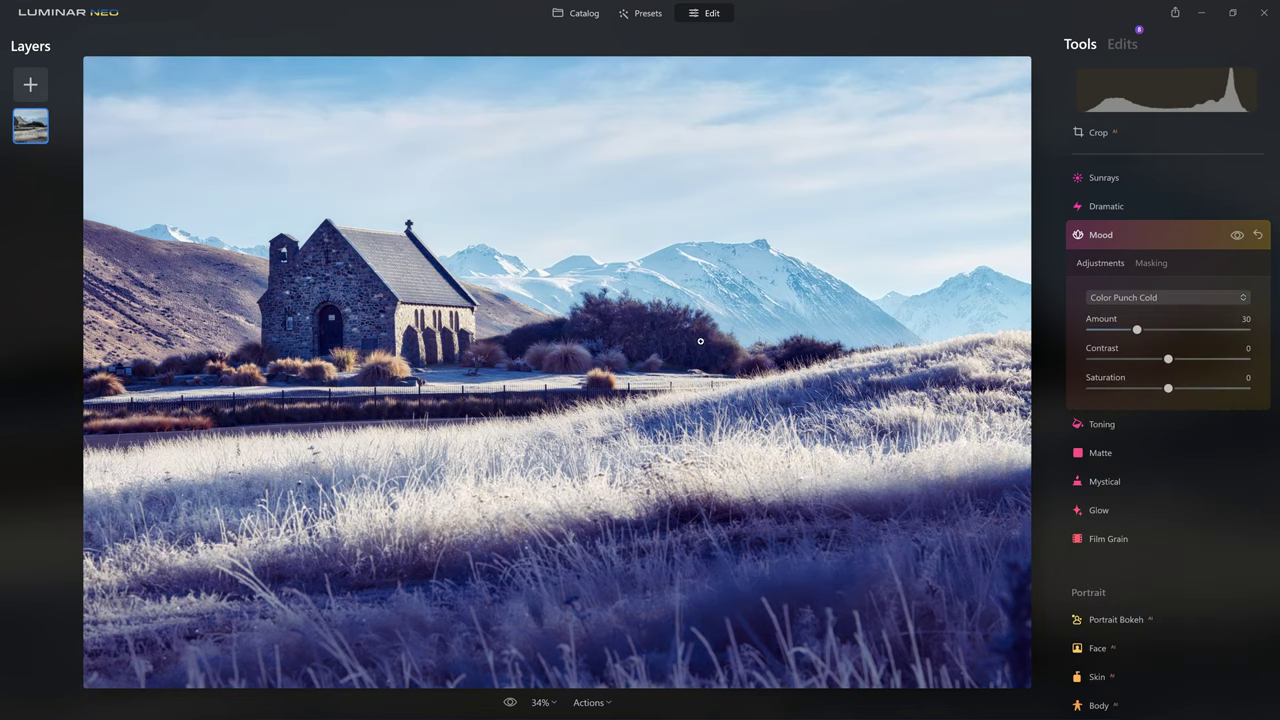
drag(1147, 331, 1258, 333)
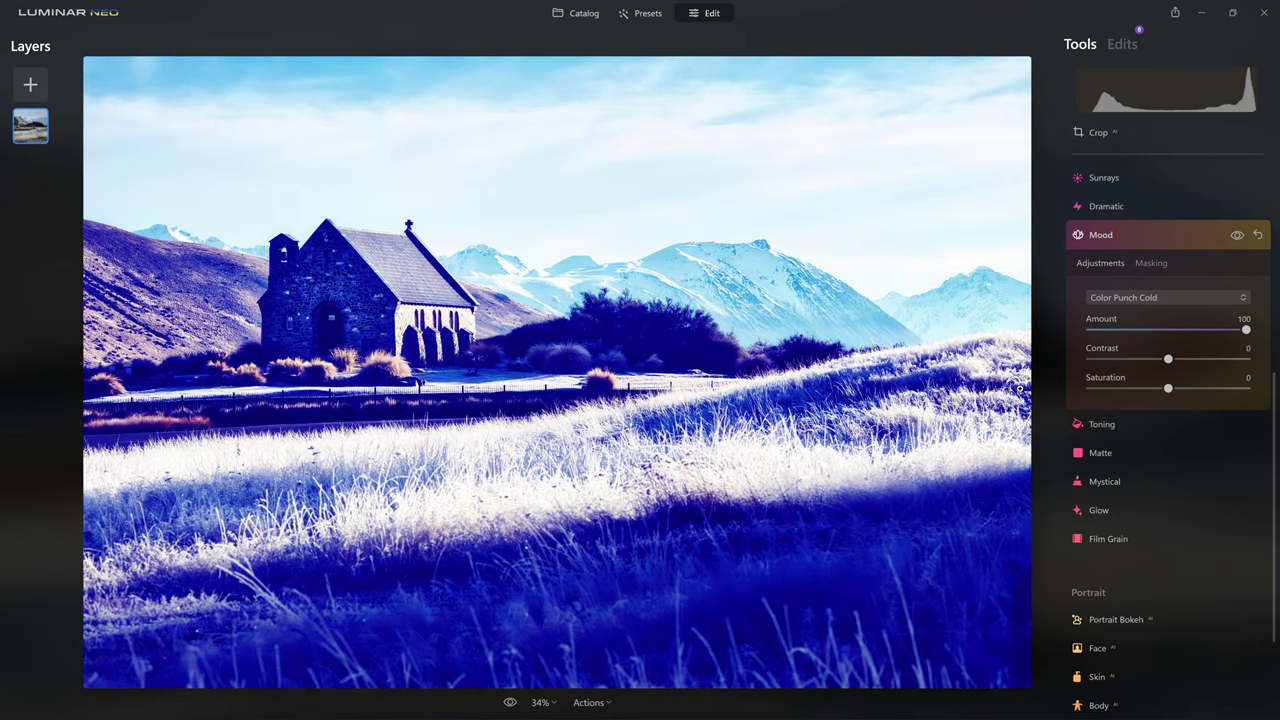
drag(1246, 330, 1109, 333)
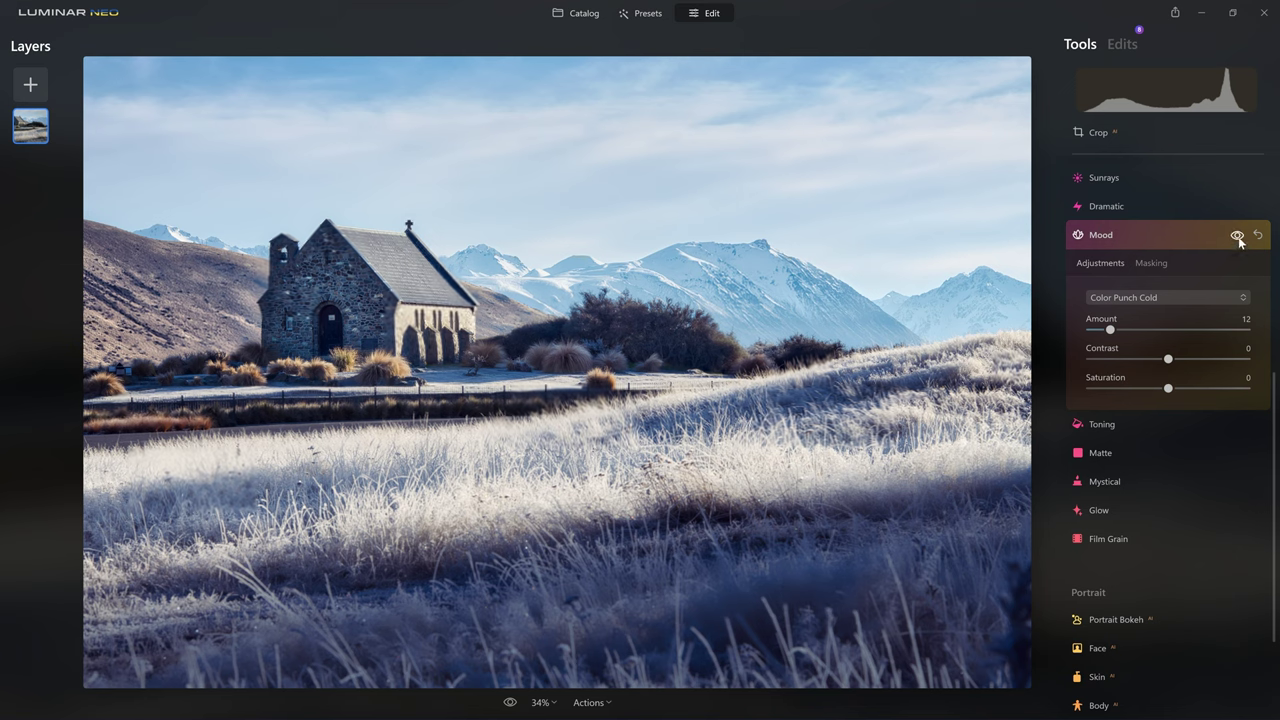
Step: Toggle the Mood effect to compare and zoom-check the church wall and right hillside
click(1238, 239)
click(1238, 237)
click(1237, 237)
click(1237, 237)
double_click(396, 311)
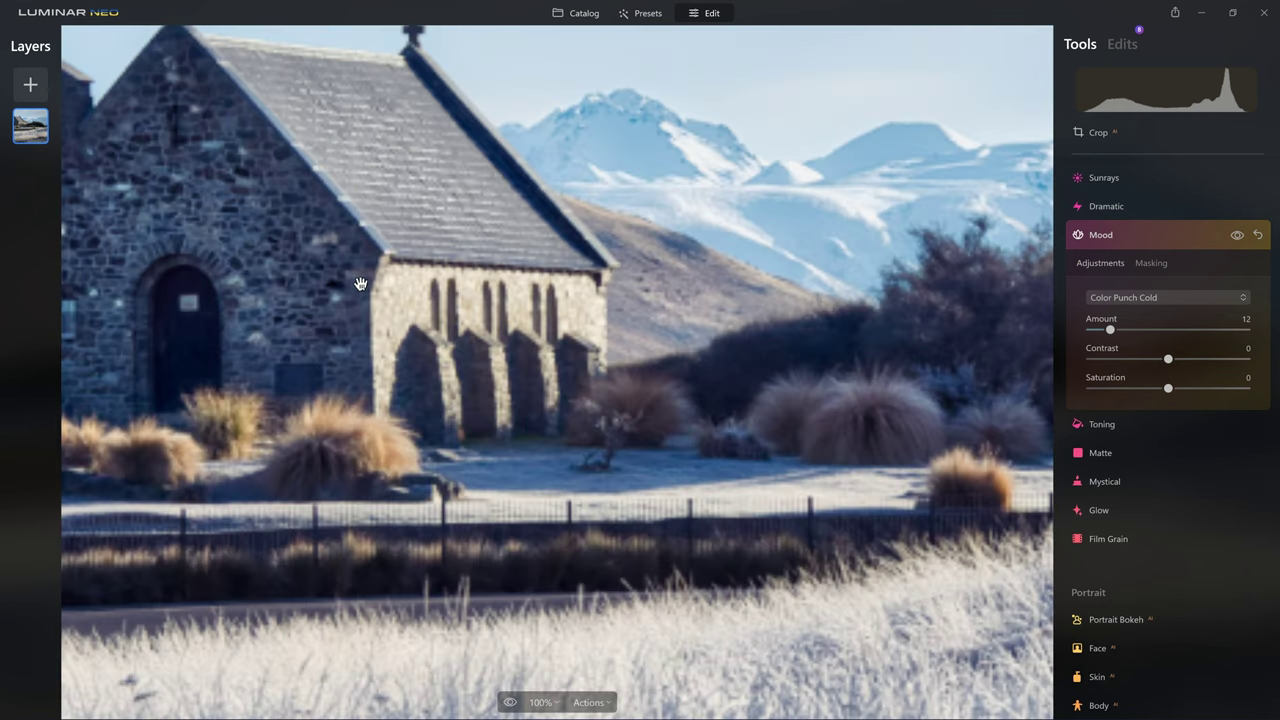
double_click(473, 302)
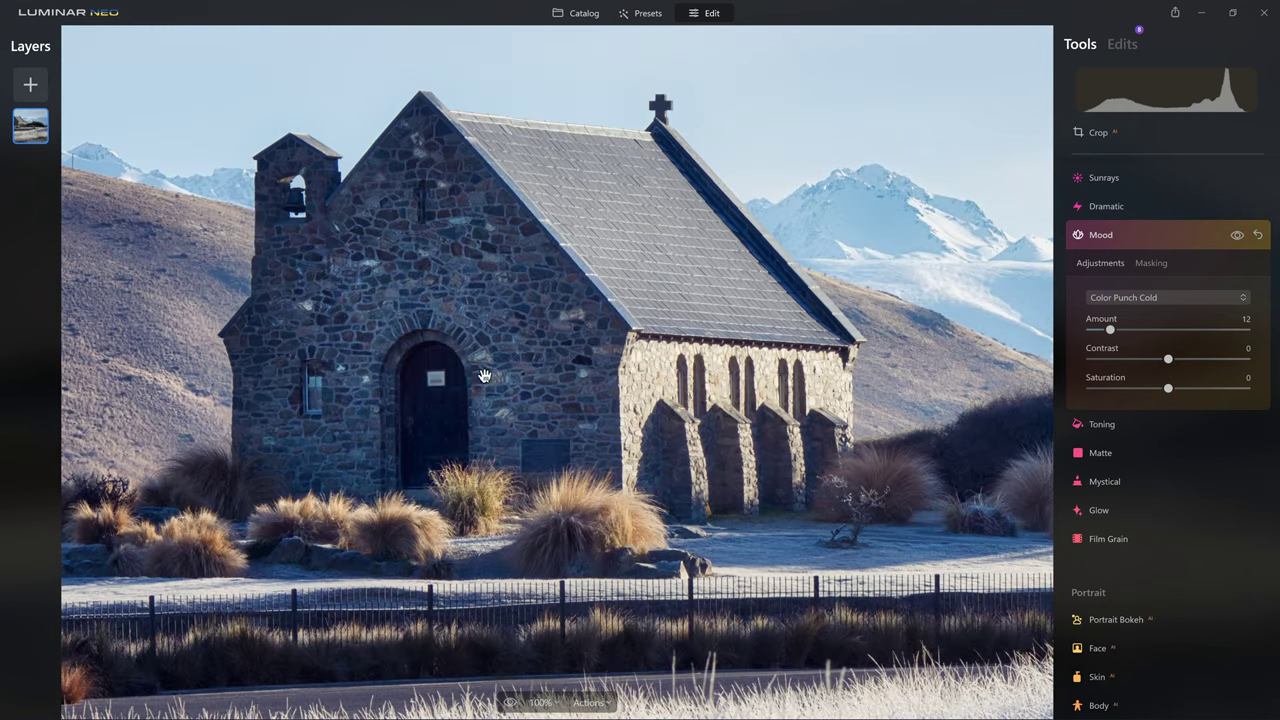
double_click(908, 328)
double_click(908, 328)
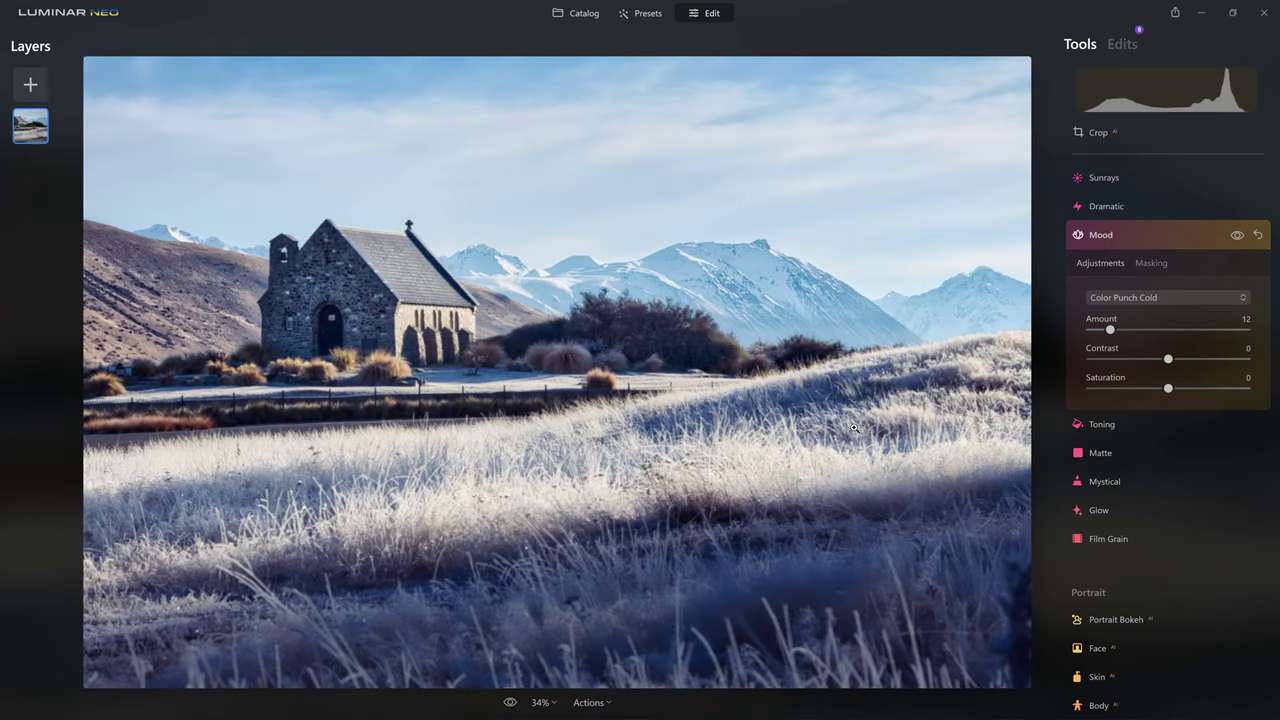
Step: Compare the finished edit against the unedited original photo
click(510, 703)
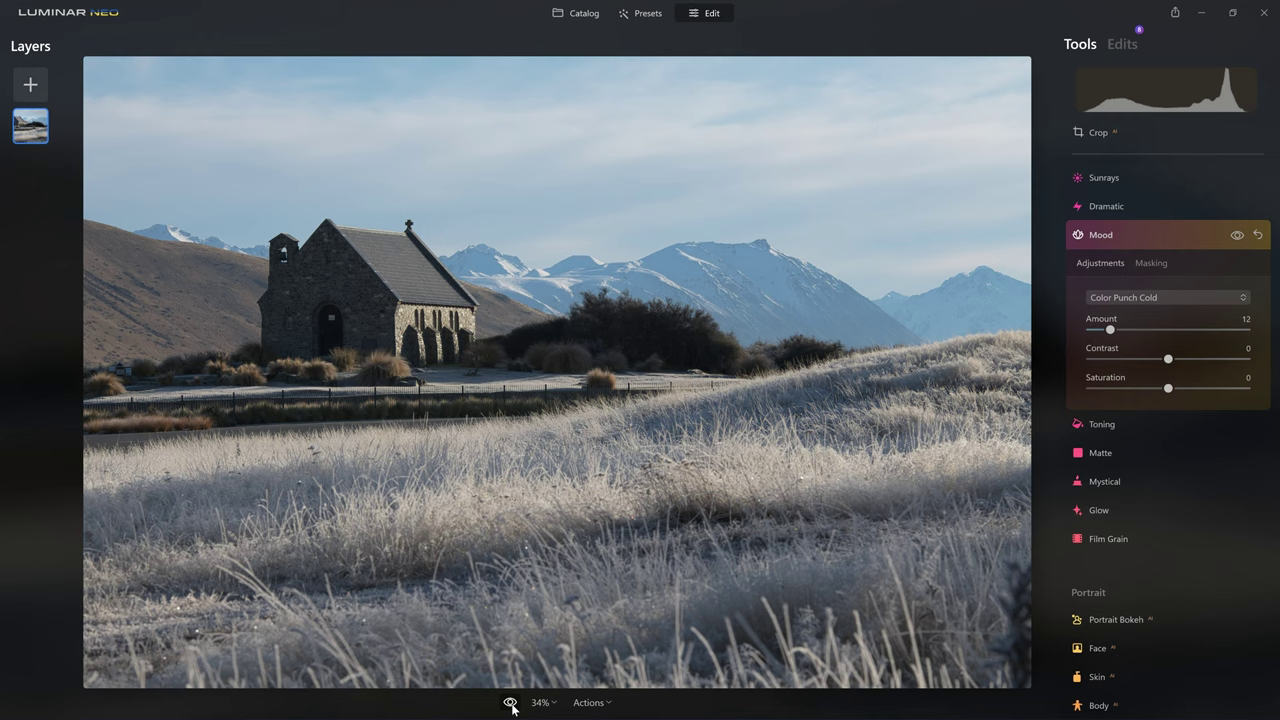
click(510, 703)
click(510, 703)
click(510, 703)
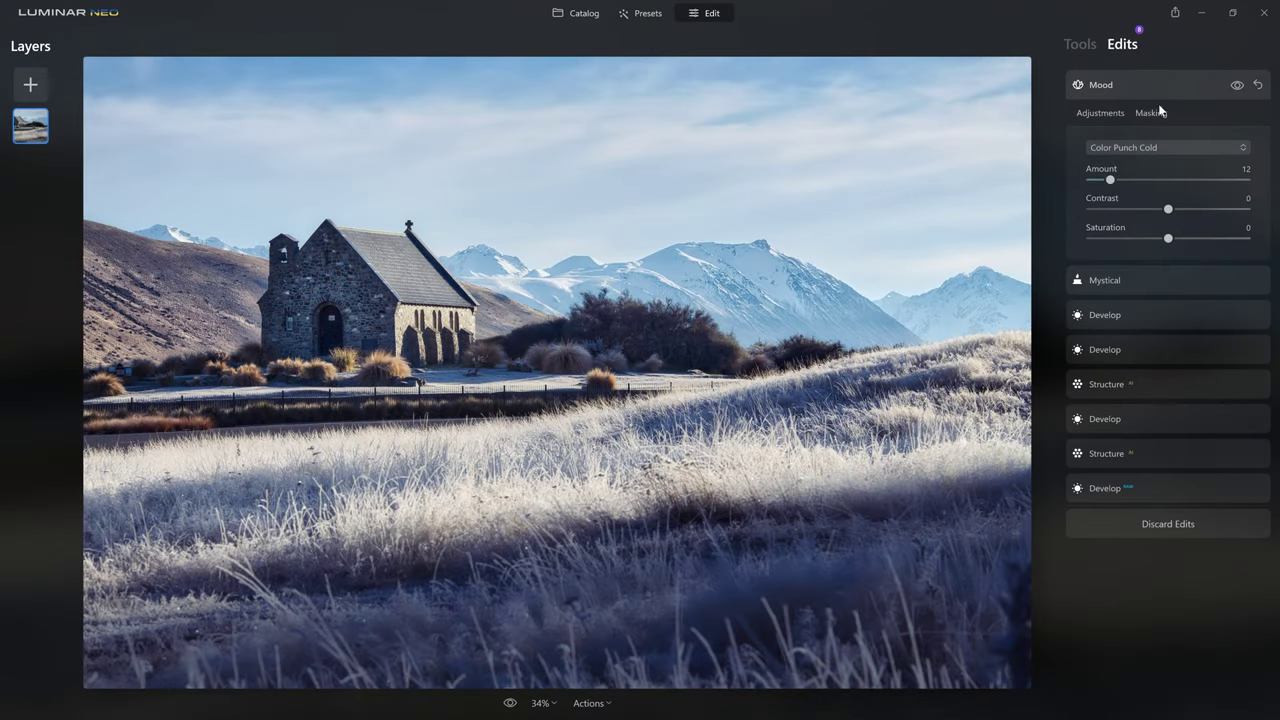
Step: Open the last Develop edit and toggle its visibility off and on to compare before and after
click(1146, 86)
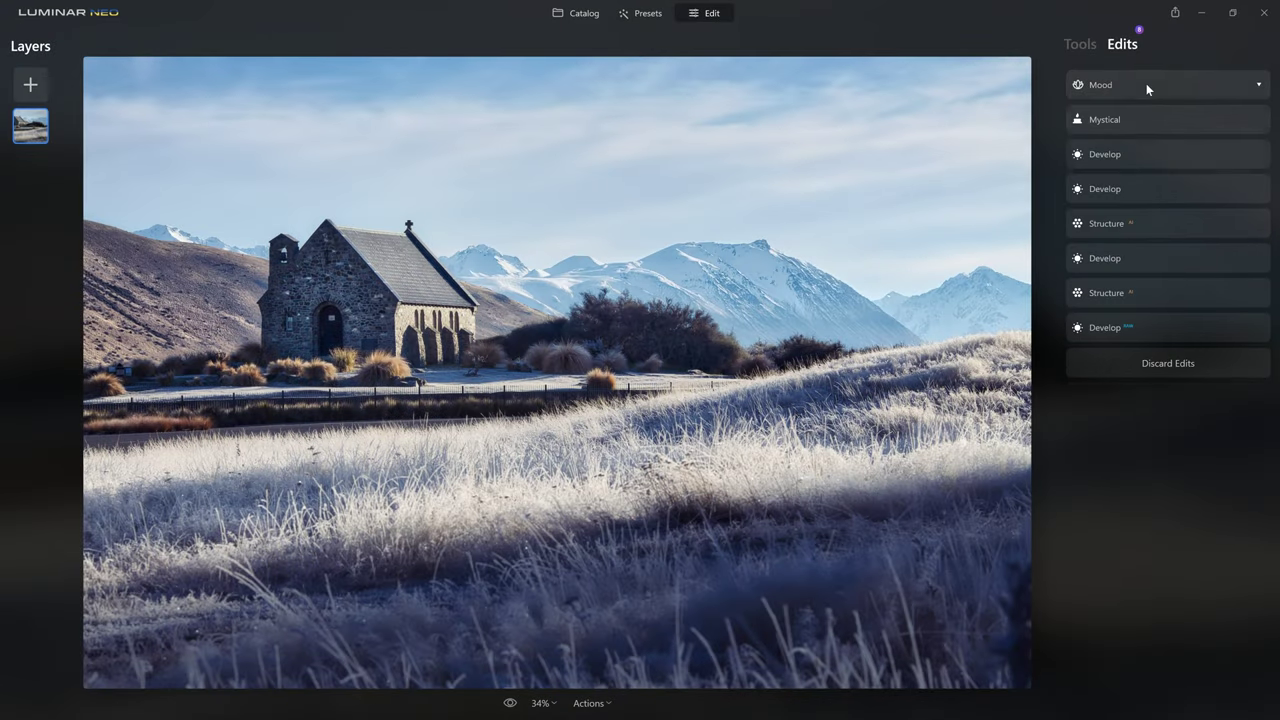
click(1150, 327)
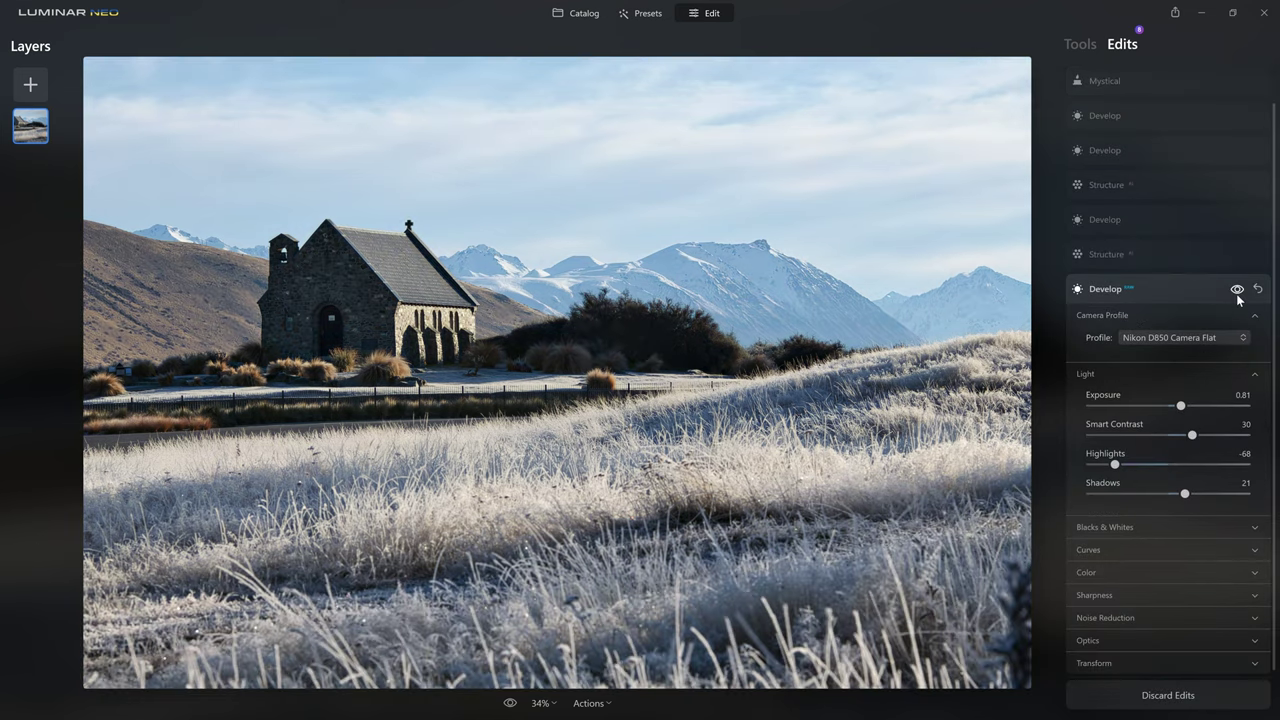
click(1237, 293)
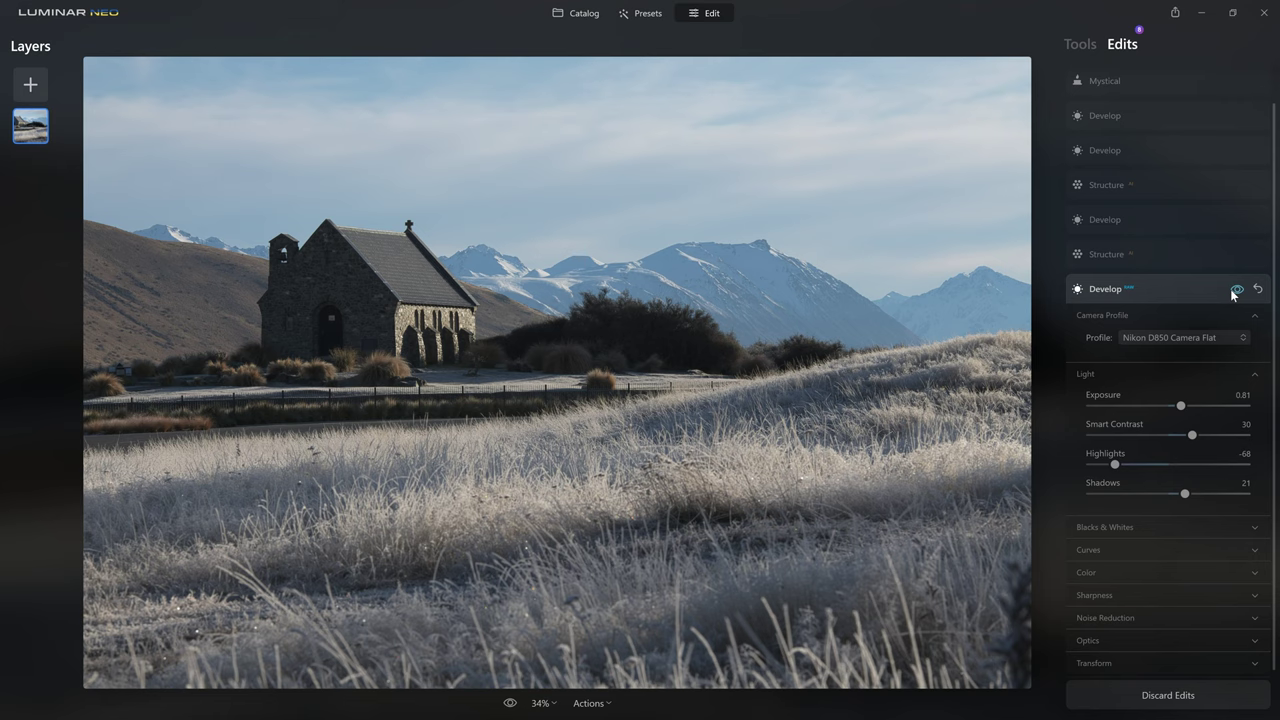
click(1233, 292)
click(1233, 292)
click(1233, 292)
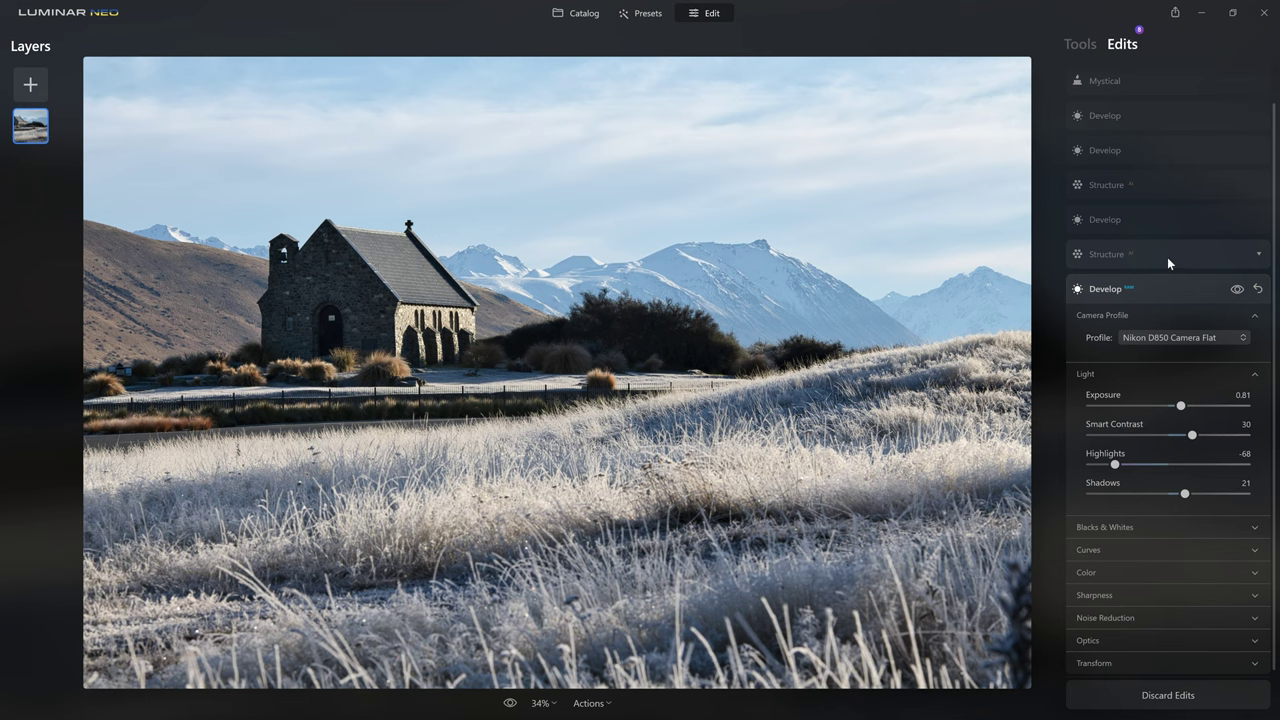
Step: Step back through the Structure, Develop and Mystical edits' settings, finishing on the Mood edit
click(1167, 257)
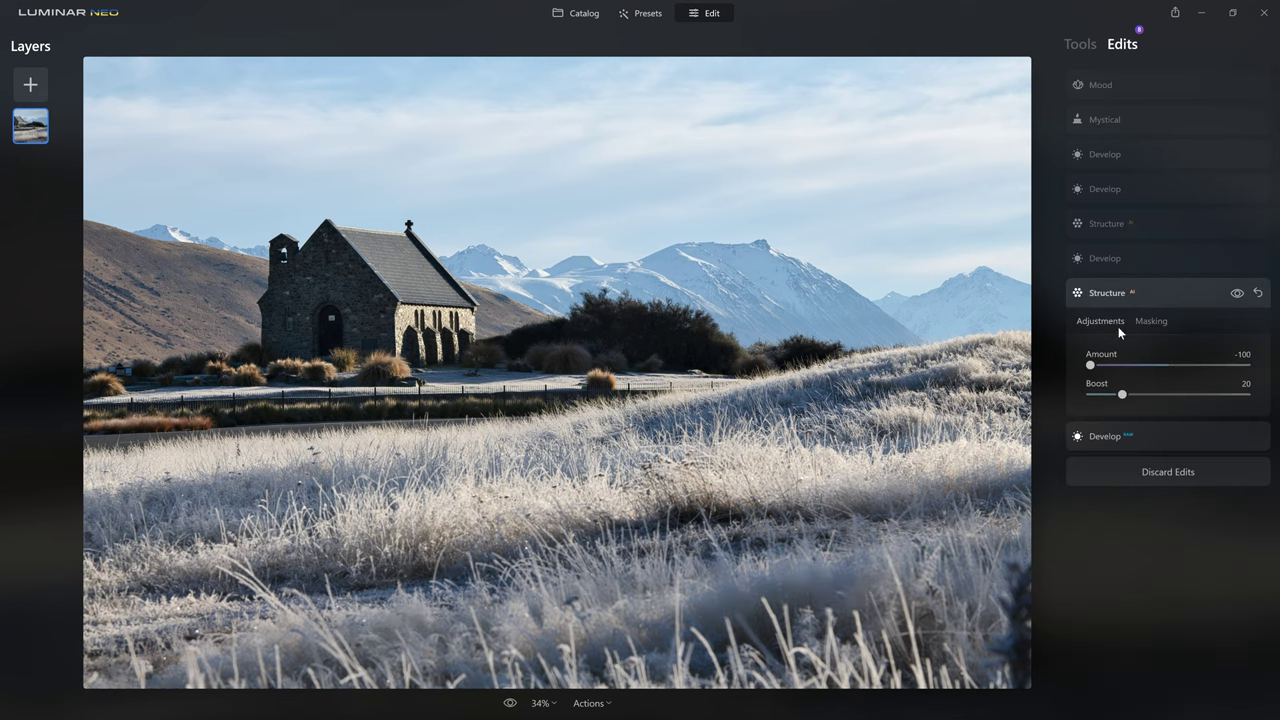
click(1166, 263)
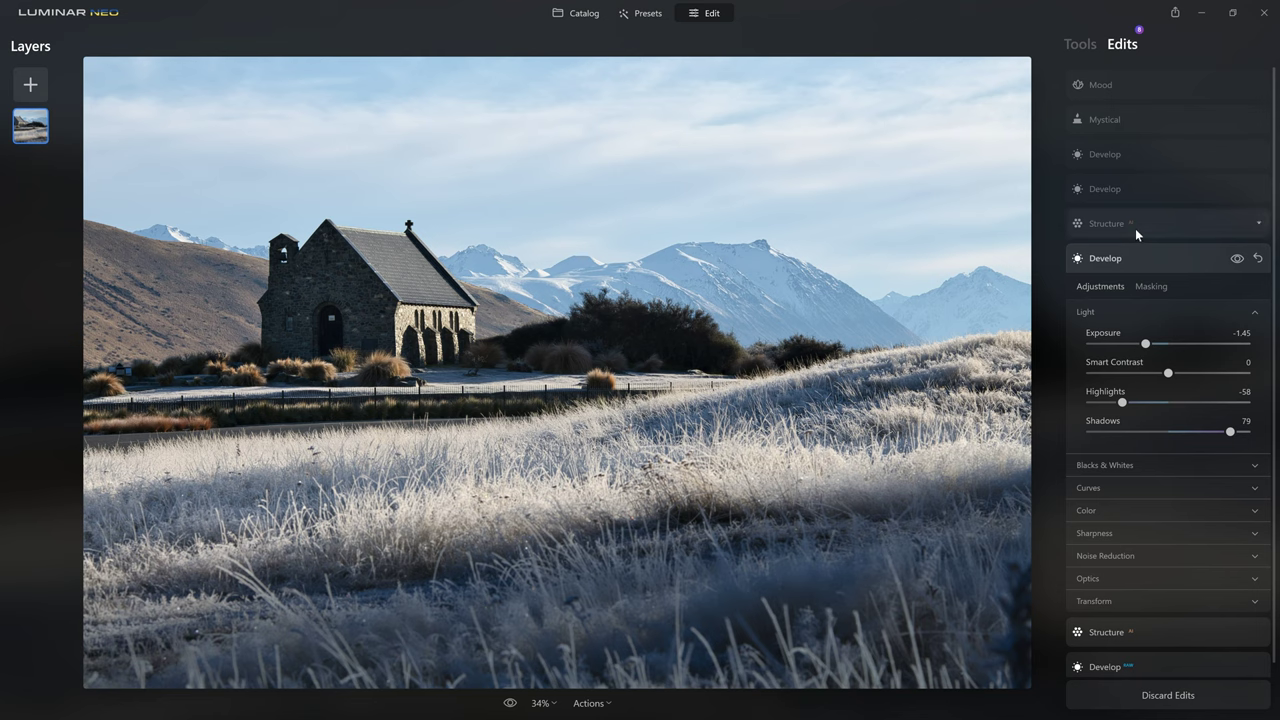
click(1160, 232)
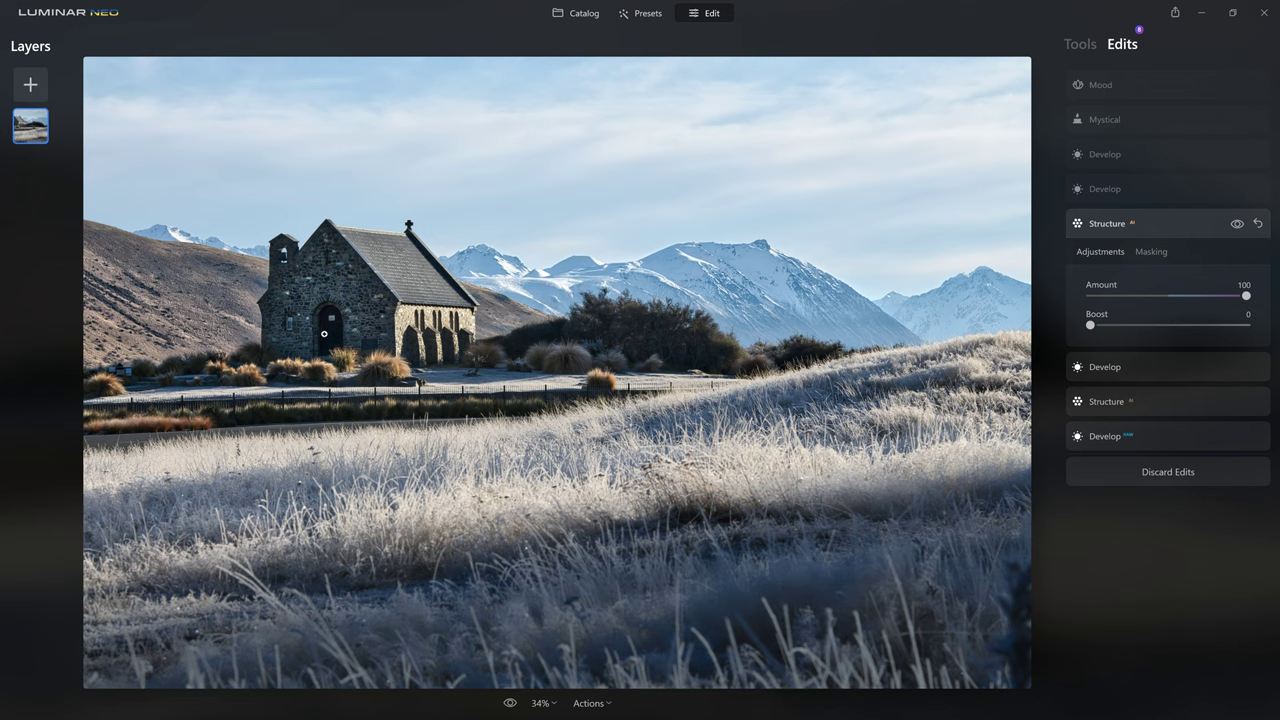
click(1158, 187)
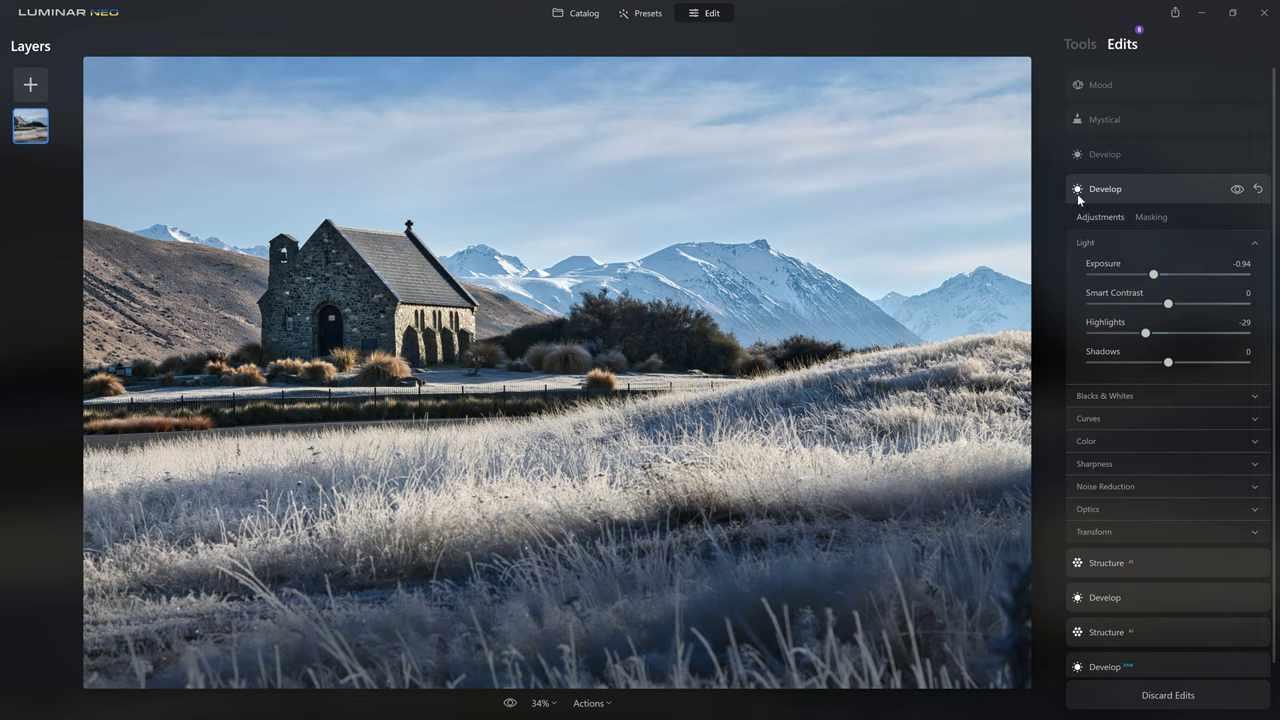
click(1138, 158)
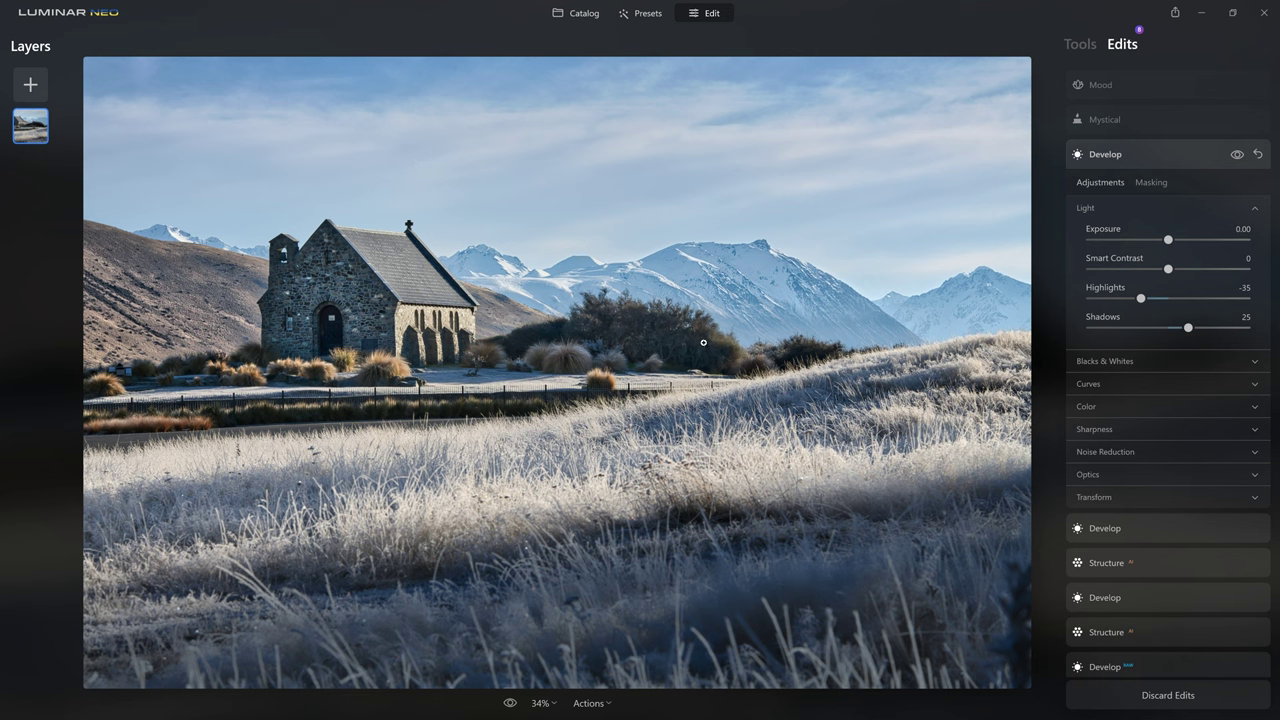
click(1162, 111)
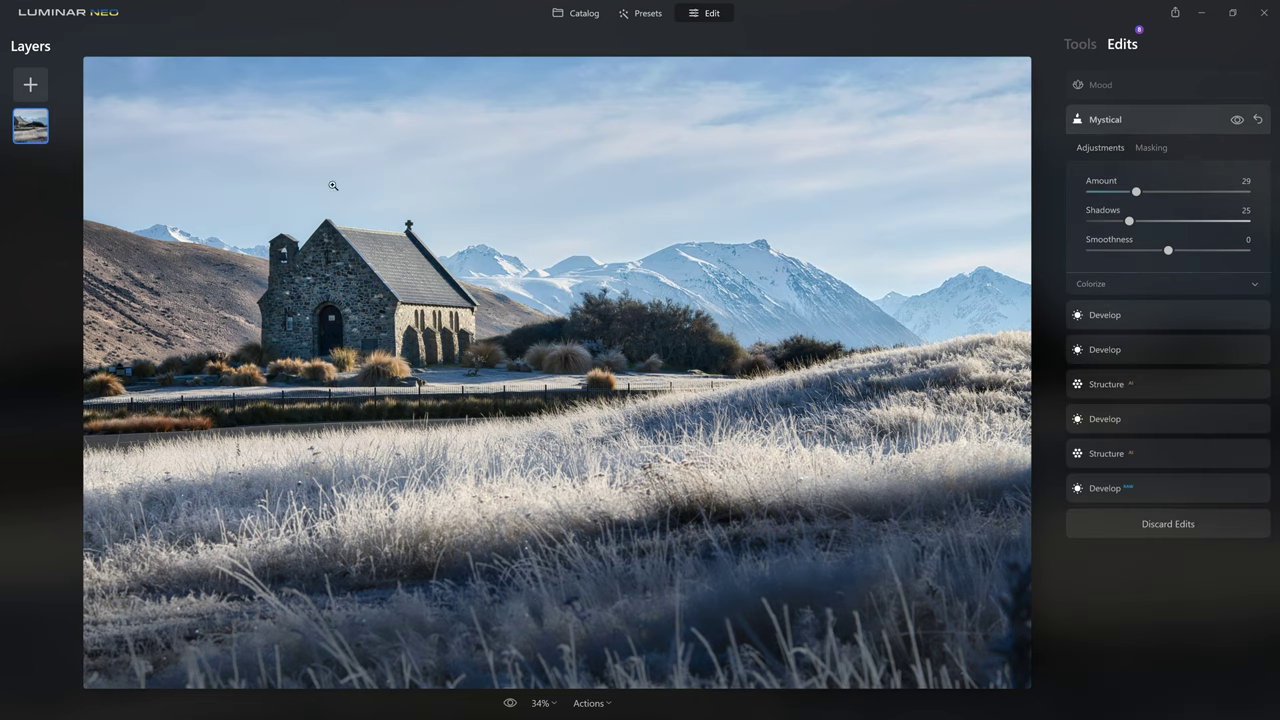
click(1123, 91)
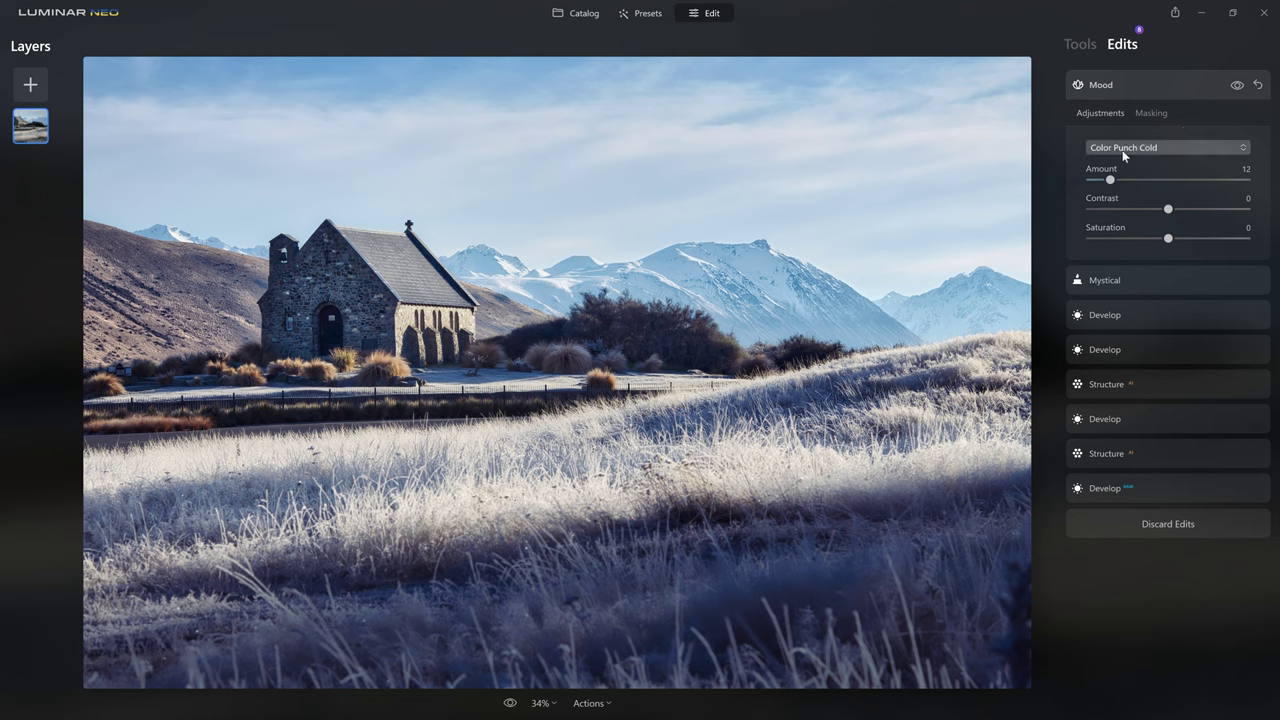
click(1237, 85)
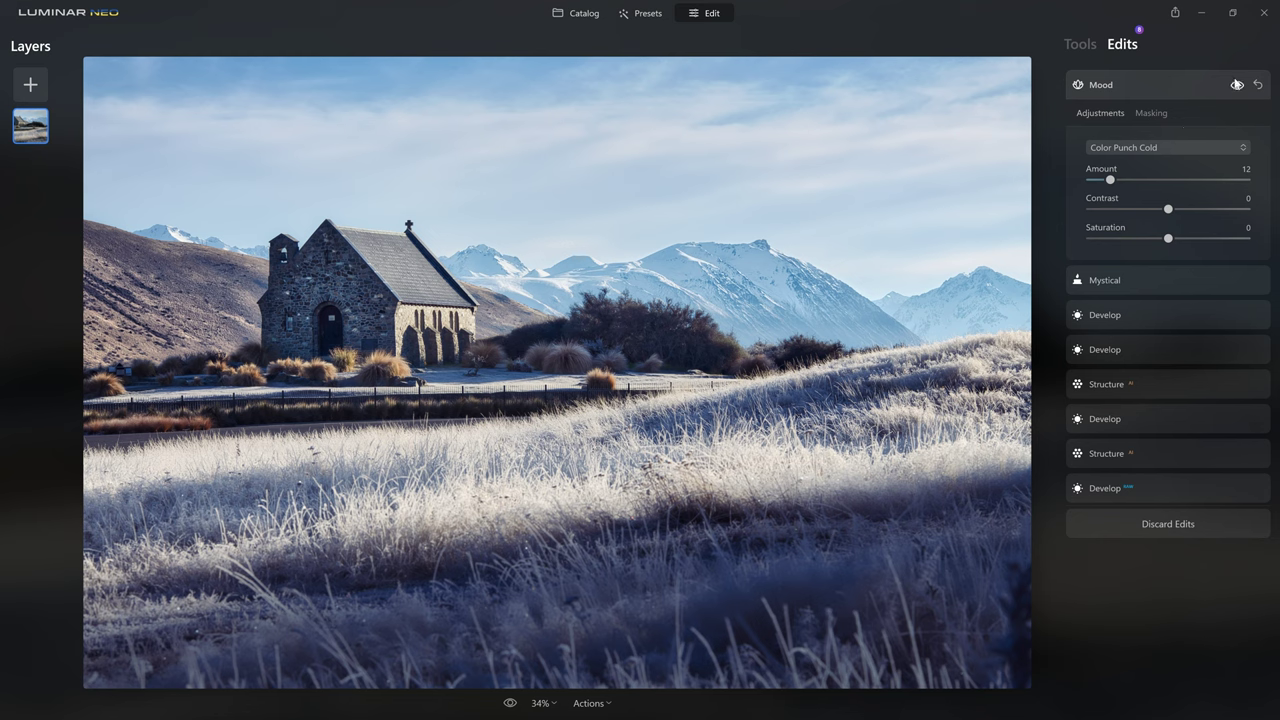
click(1237, 86)
click(1237, 86)
click(510, 704)
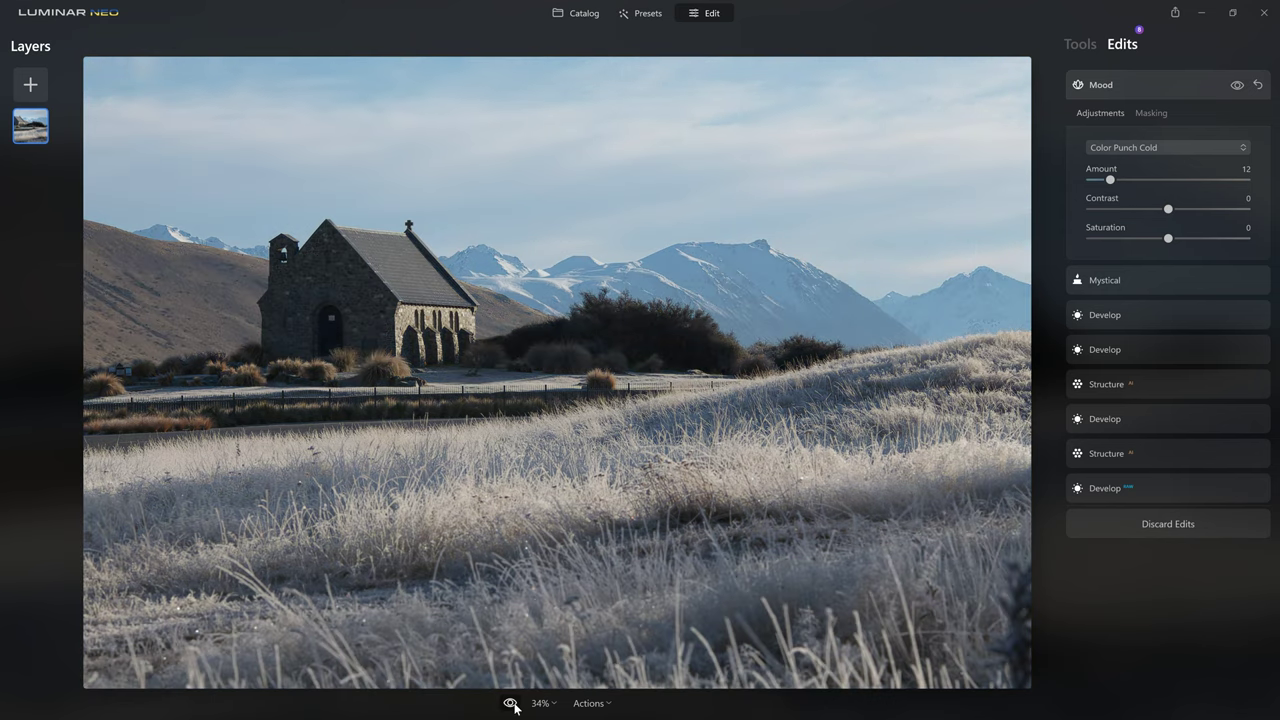
click(510, 704)
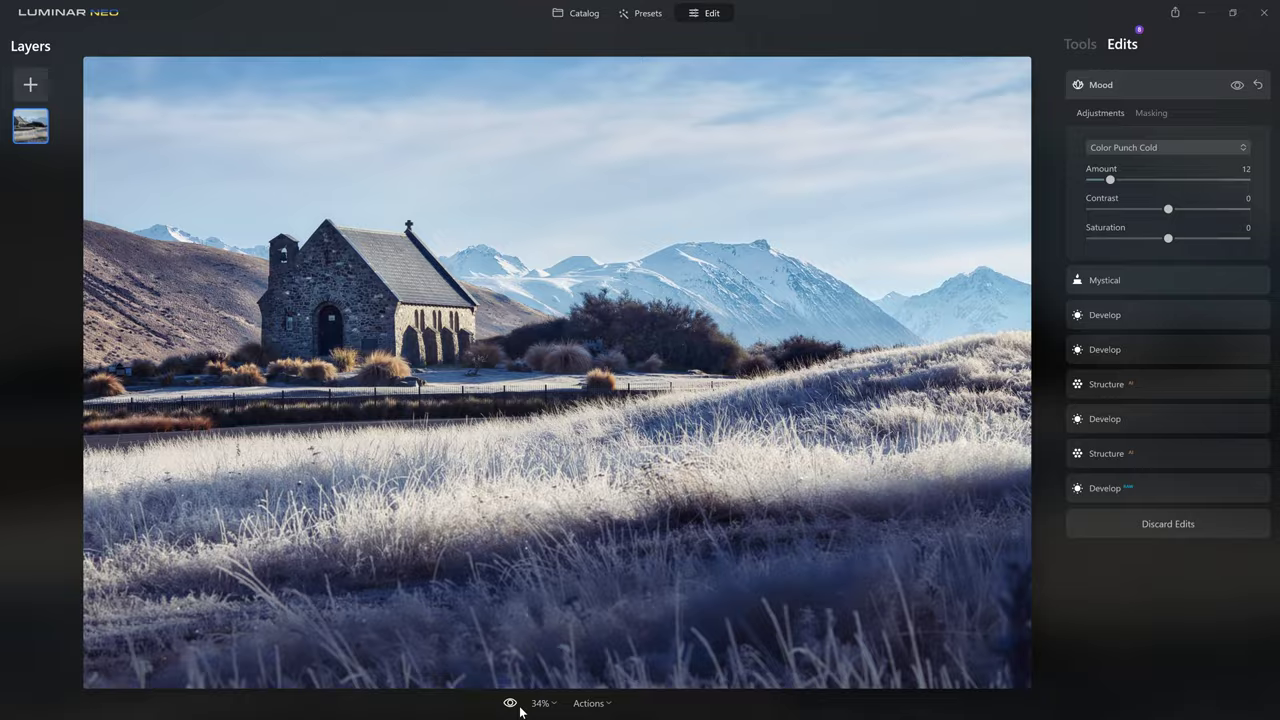